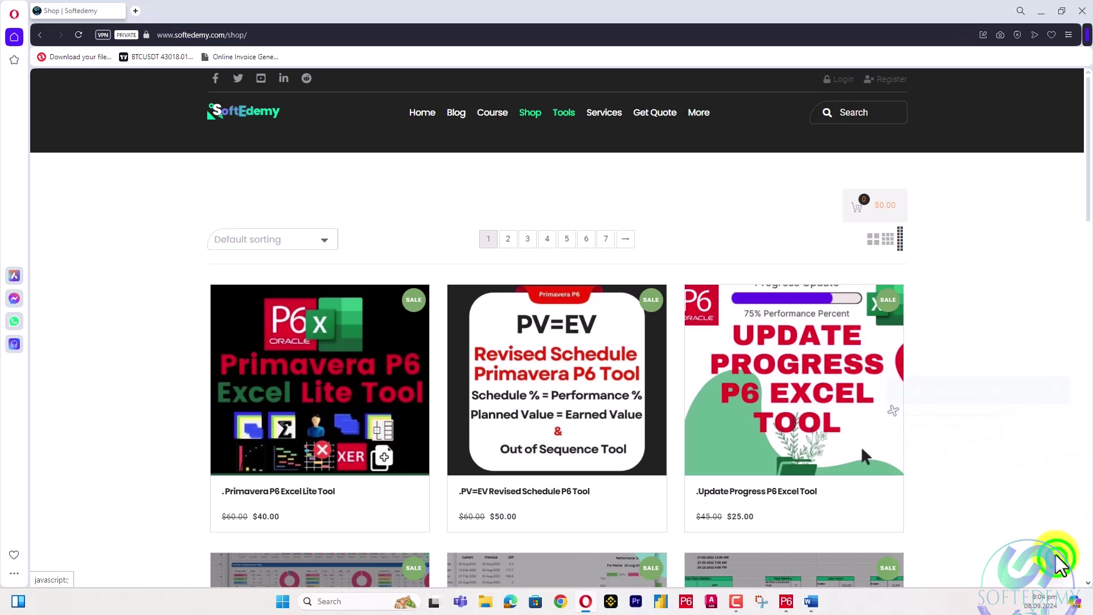
- Open the WhatsApp chat on the SoftEdemy shop page and look through the site's list of tools
click(1053, 553)
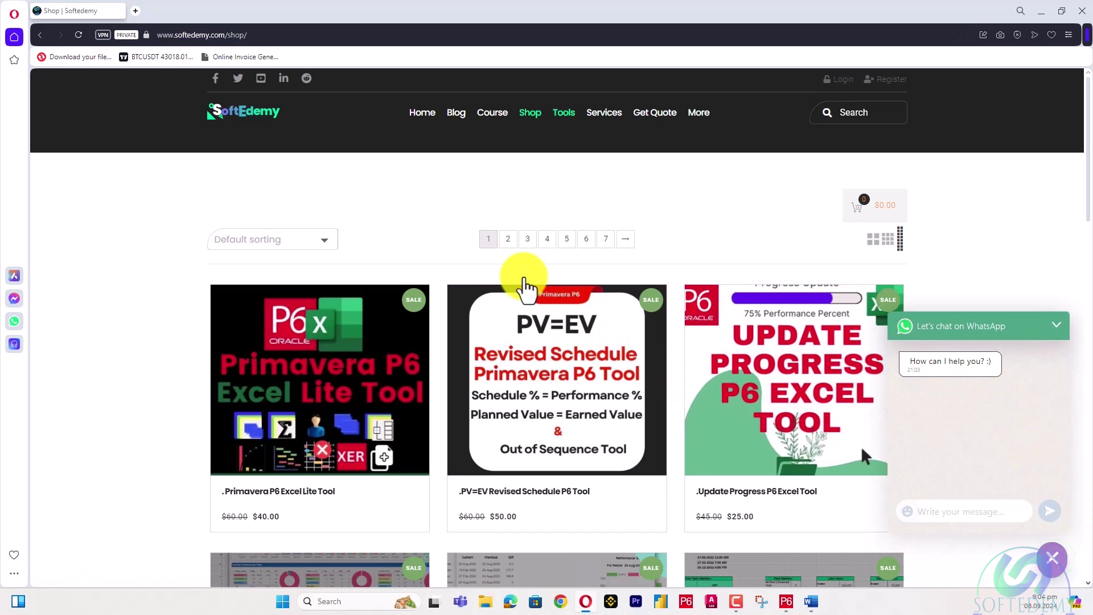
mouse_move(561, 120)
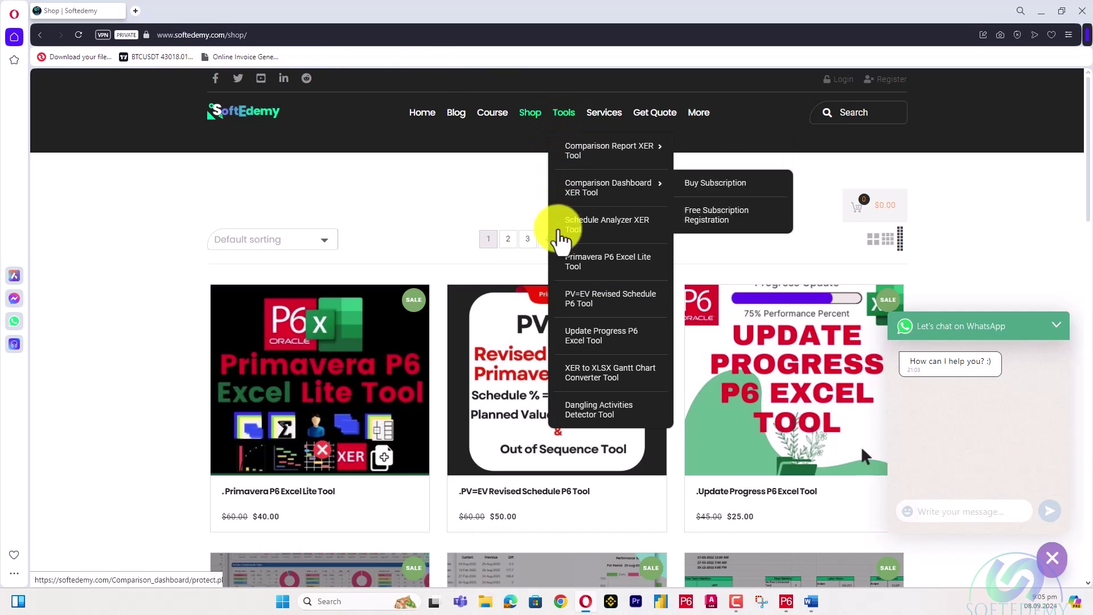
scroll(341, 359, down, 3)
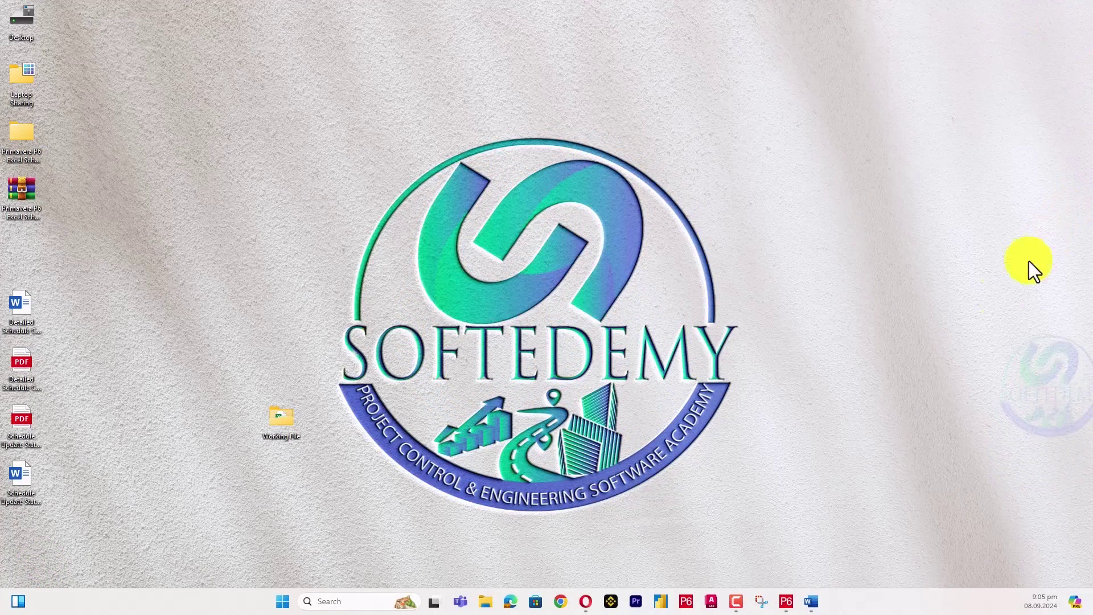
- Switch to Primavera P6 and widen the activity table to show the Schedule % Complete and Original Duration columns
click(786, 601)
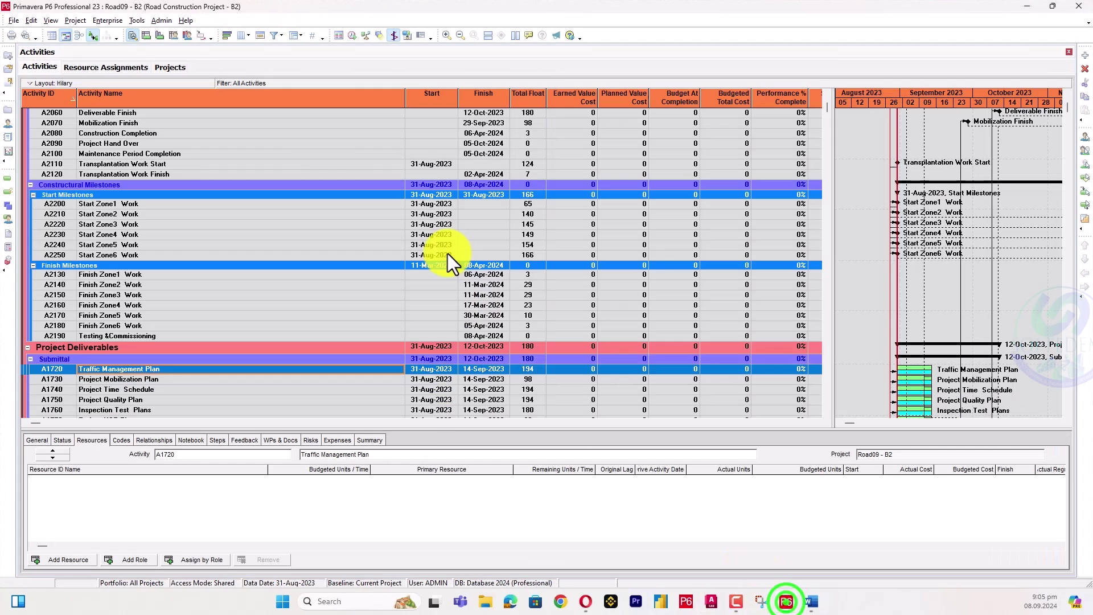
scroll(448, 250, up, 2)
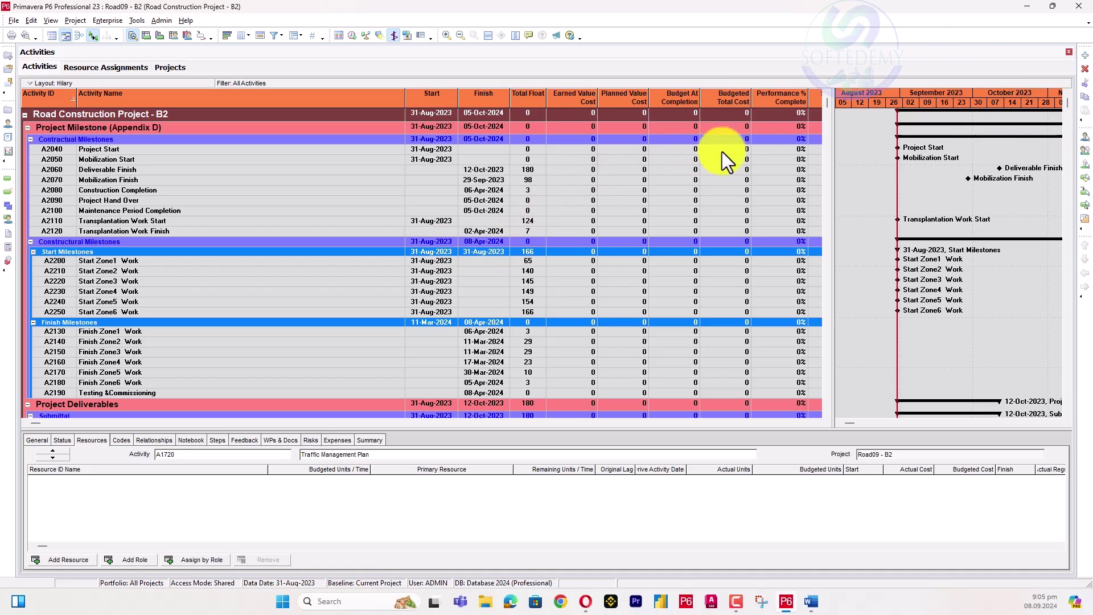
drag(834, 148, 942, 138)
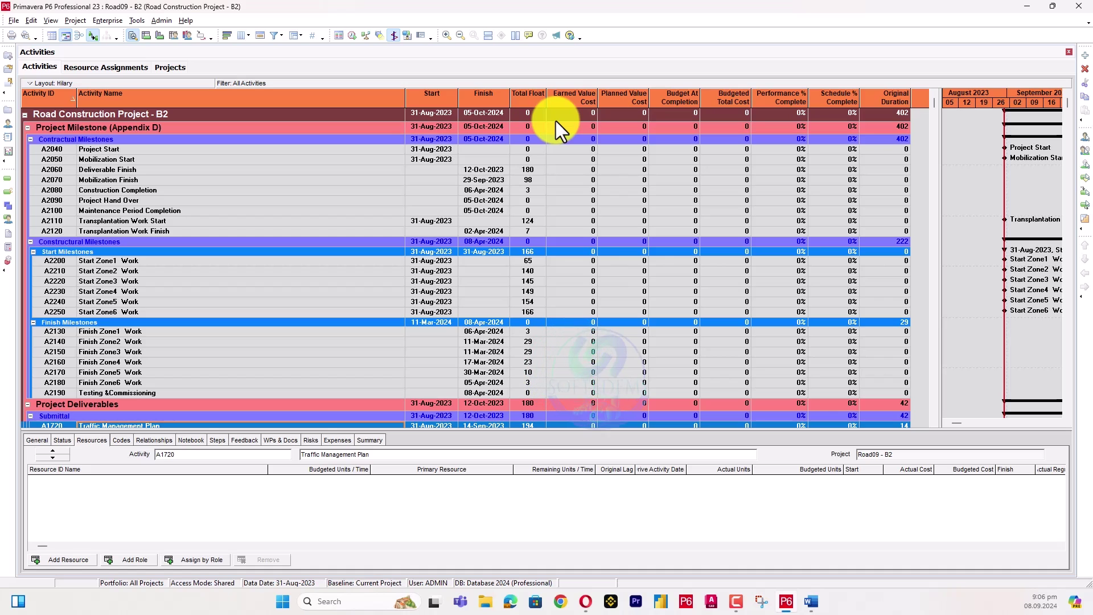
- Look through the milestone and submittal activities and select activity A1730, Project Mobilization Plan
scroll(518, 213, down, 1)
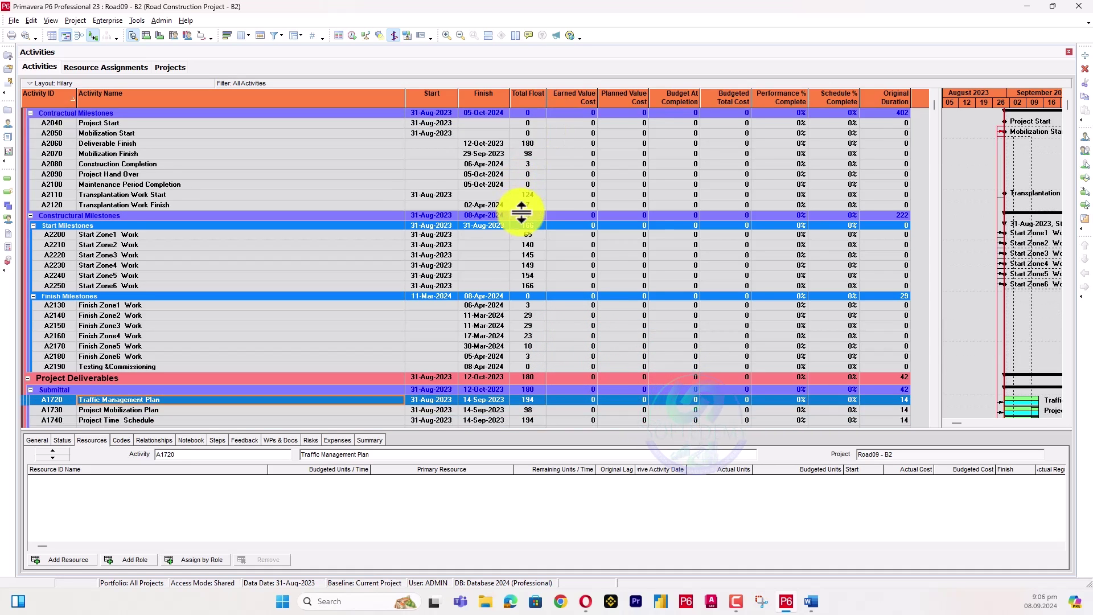
scroll(519, 211, up, 1)
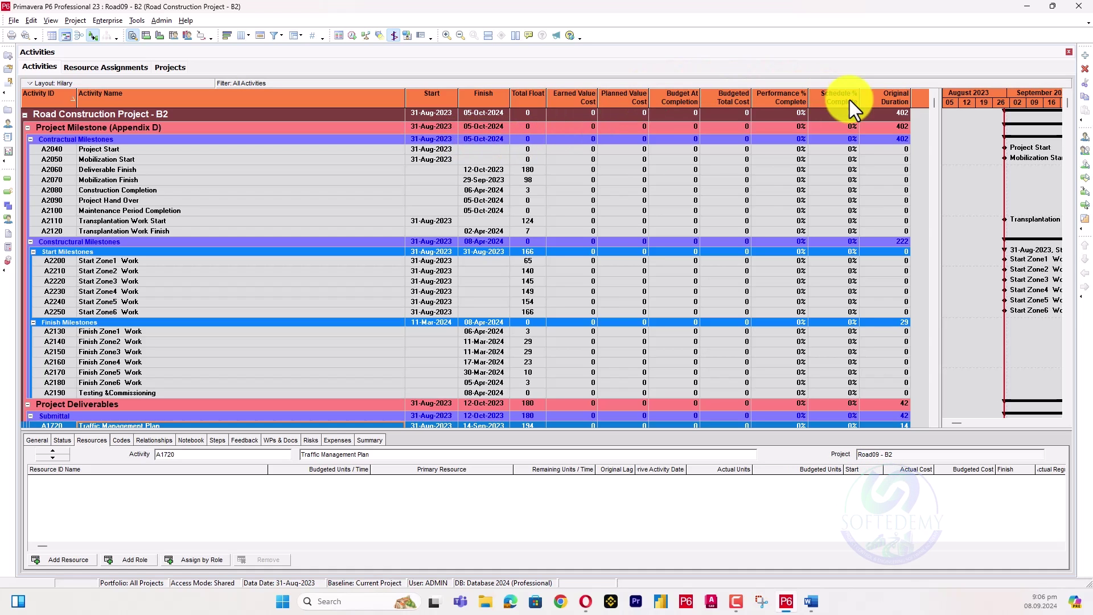
scroll(489, 331, down, 4)
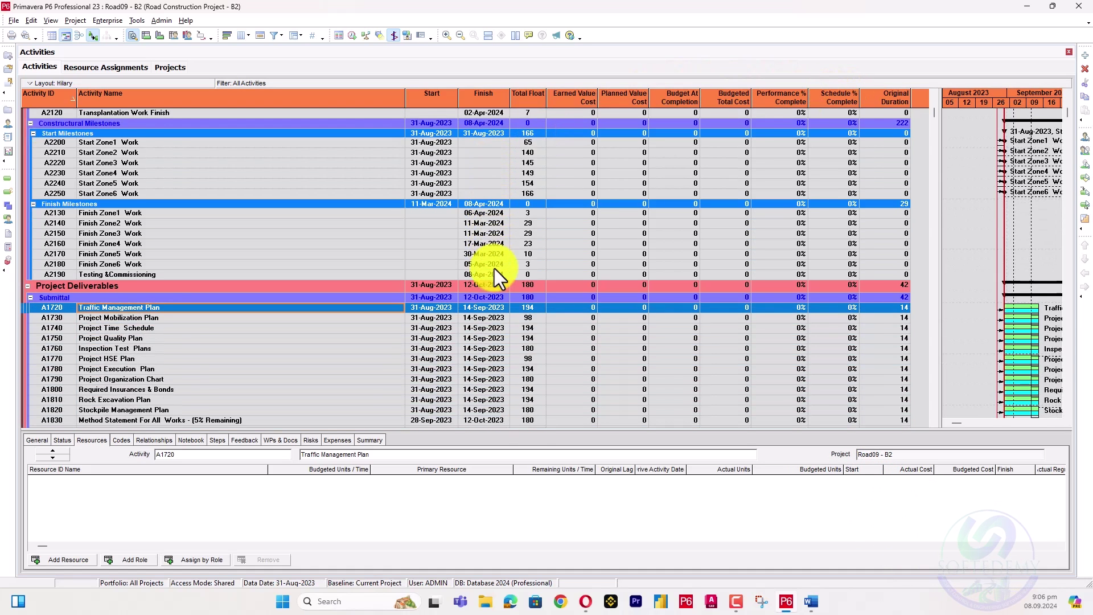
click(480, 319)
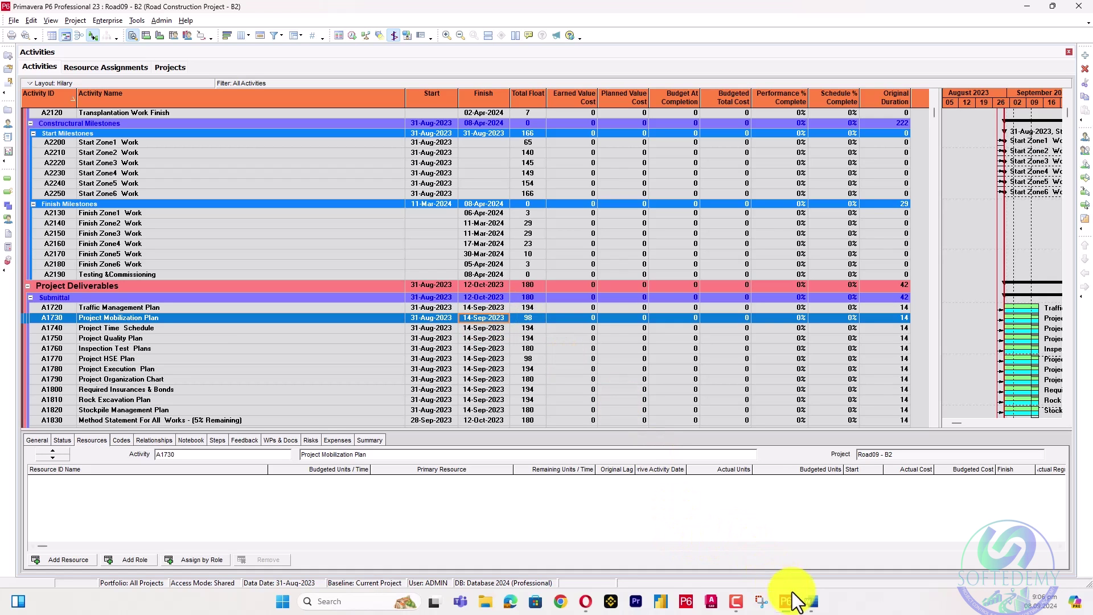
- Switch to the Schedule document in Word and examine the activity-level Schedule % Complete formula and diagram
click(808, 604)
click(542, 254)
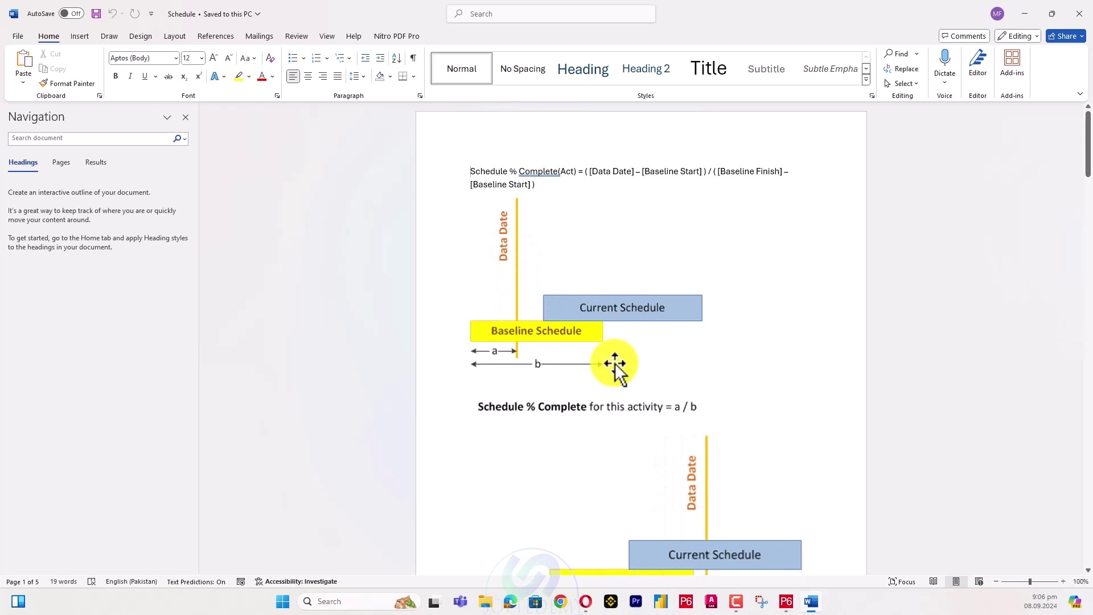
click(786, 601)
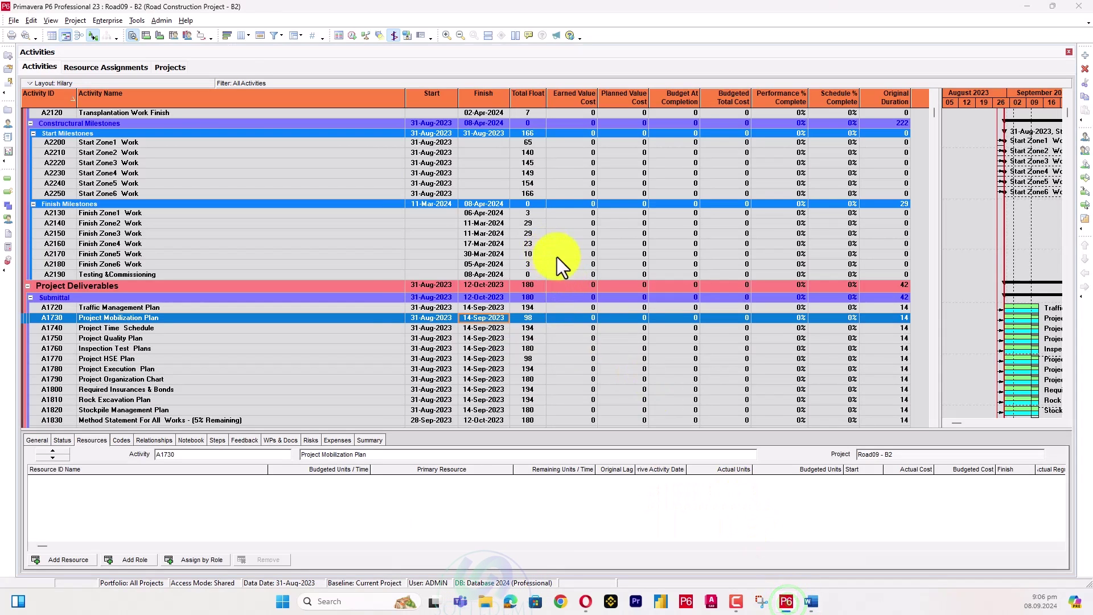
key(F9)
click(682, 224)
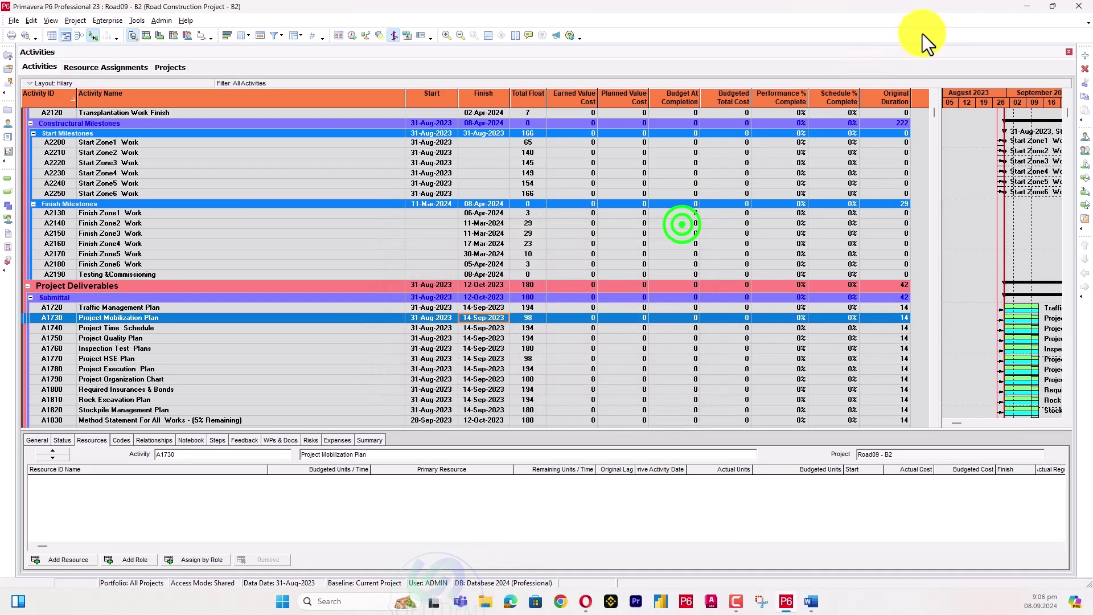
click(1024, 10)
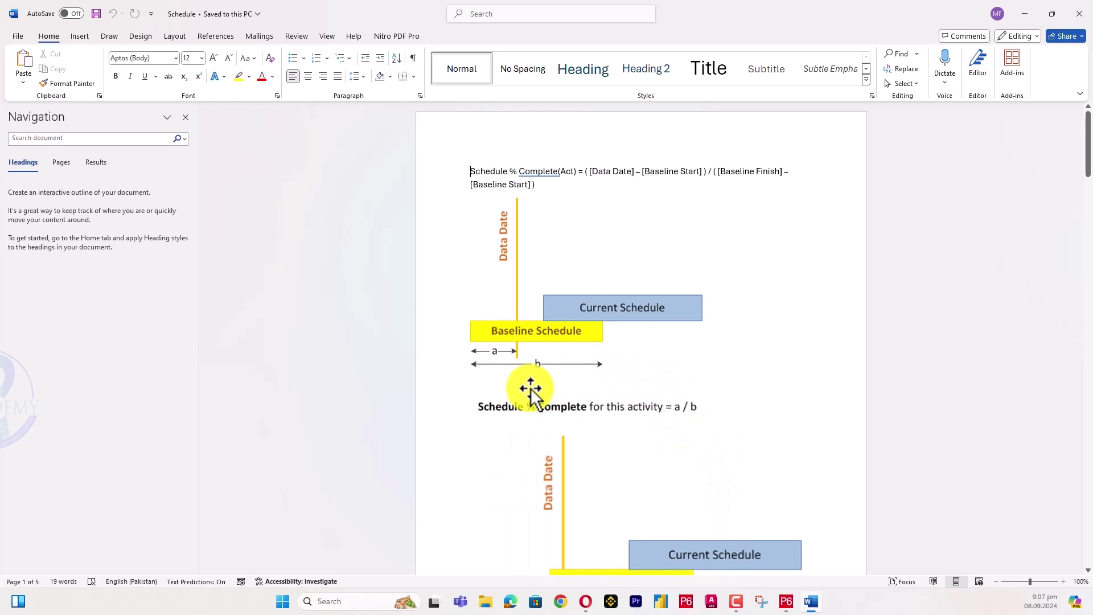
- Read the Word document's activity-level and WBS-level Schedule % Complete examples based on data date, PV and BAC, then minimize it
scroll(531, 392, down, 3)
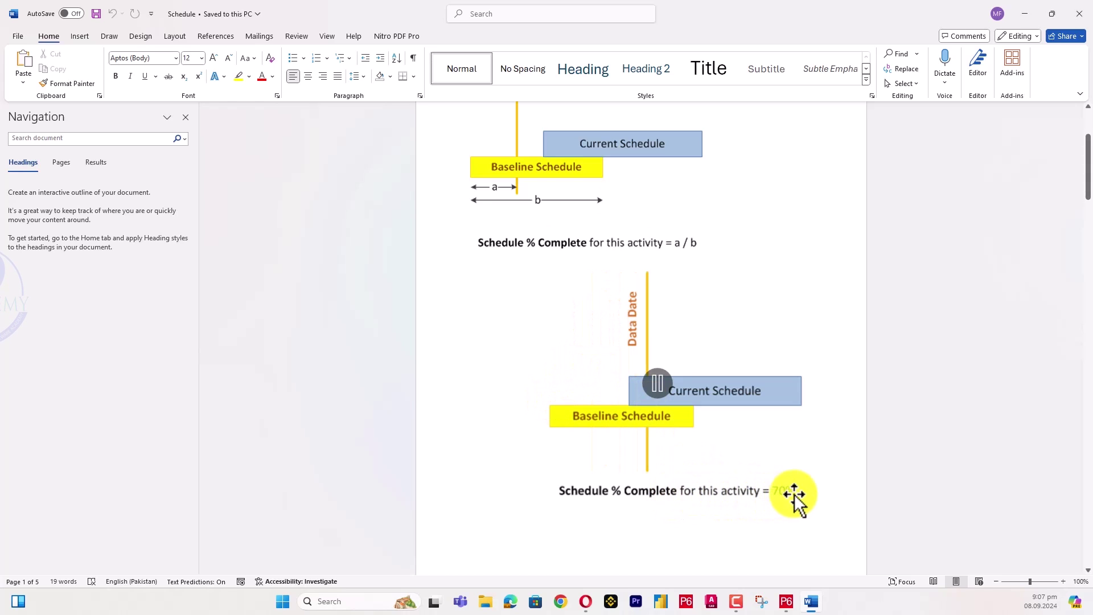
scroll(607, 454, down, 5)
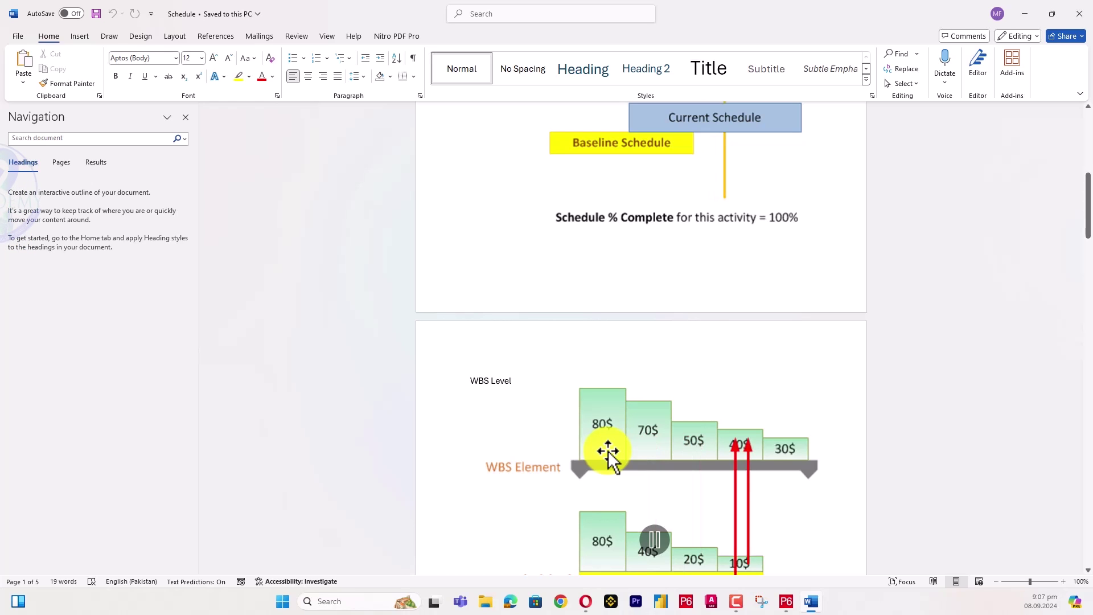
scroll(739, 272, down, 2)
scroll(738, 272, down, 2)
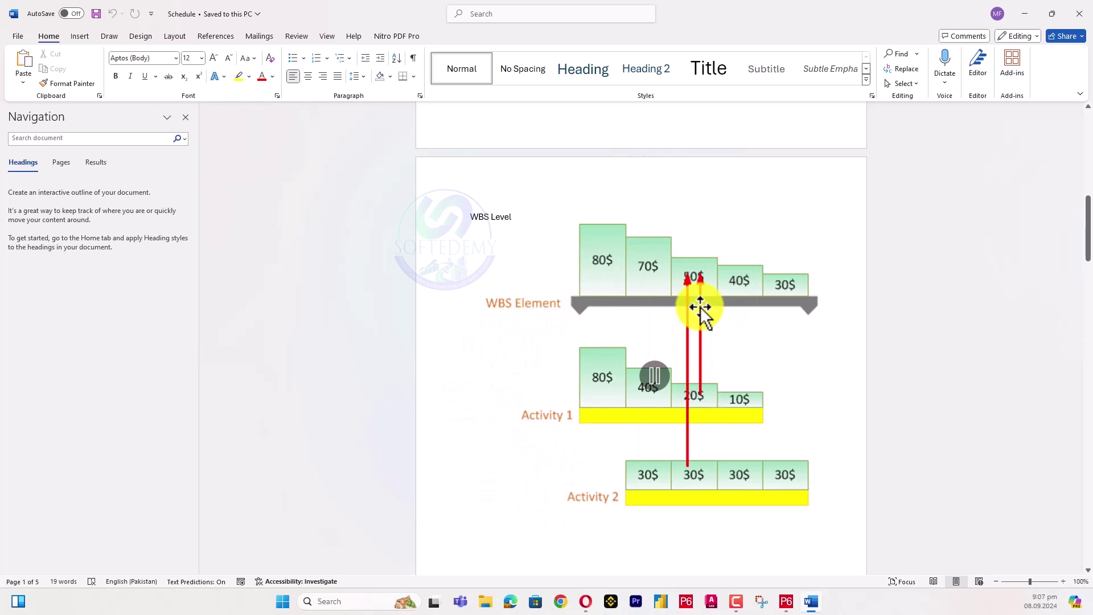
scroll(703, 312, down, 8)
scroll(700, 310, down, 5)
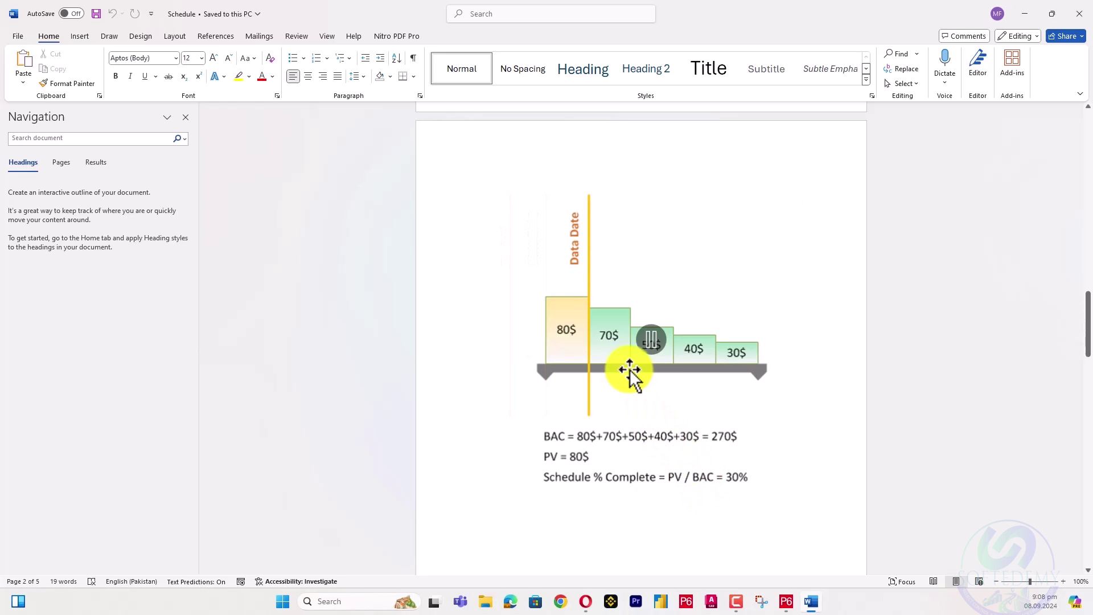
scroll(579, 459, down, 2)
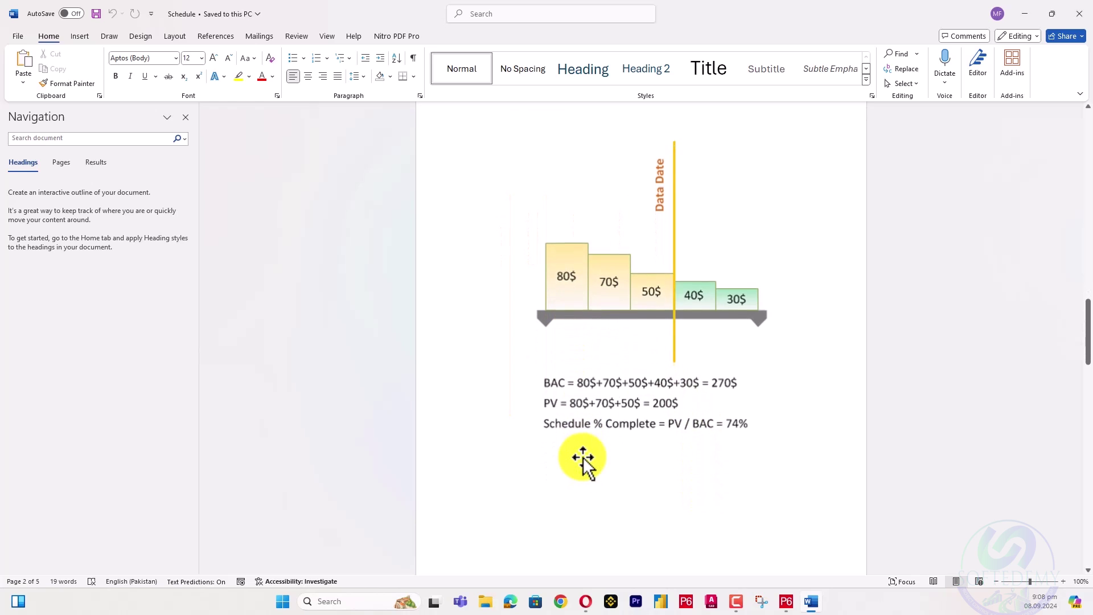
scroll(584, 457, down, 7)
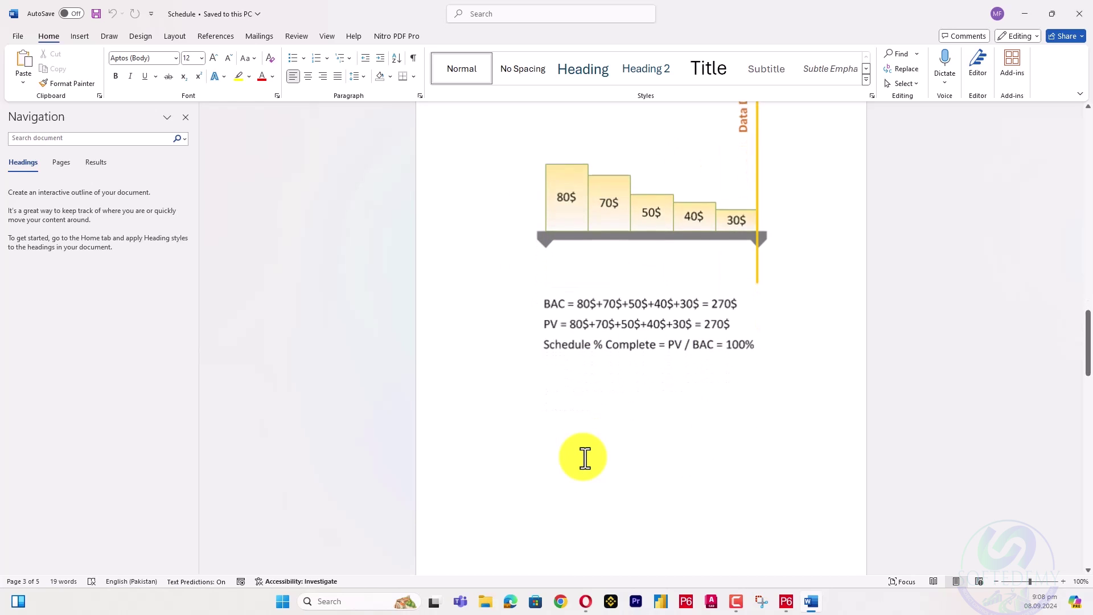
scroll(557, 297, up, 9)
mouse_move(563, 268)
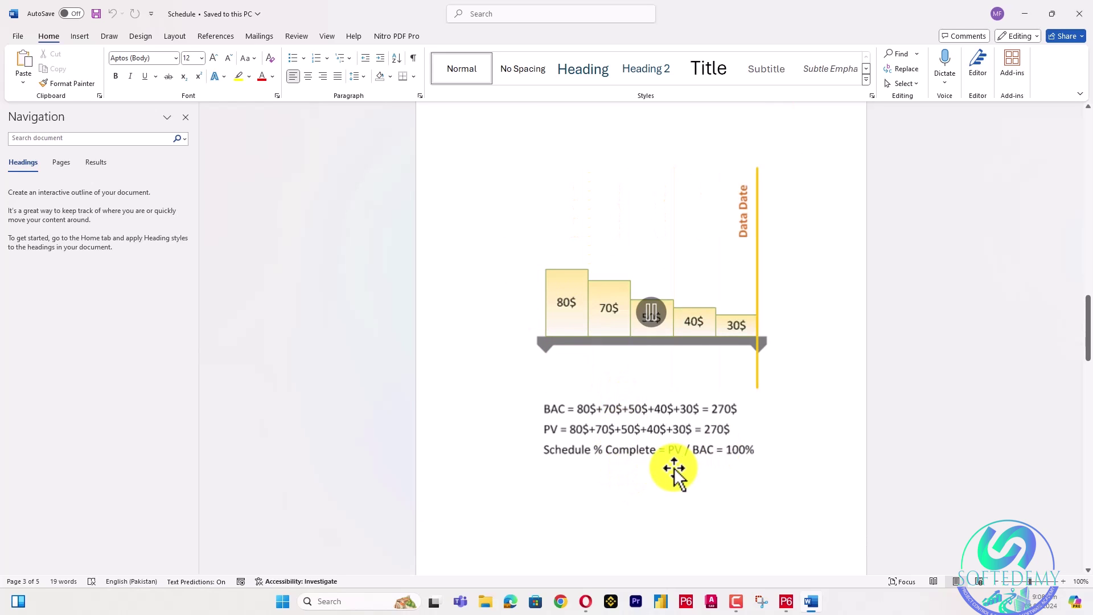
scroll(675, 468, down, 10)
scroll(677, 462, down, 10)
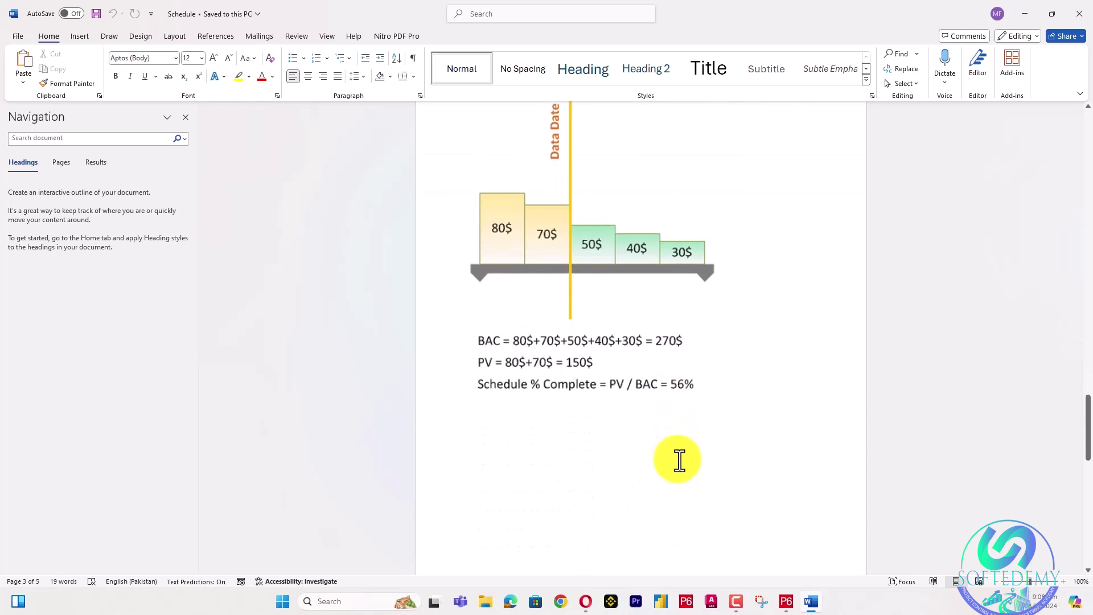
scroll(677, 454, down, 3)
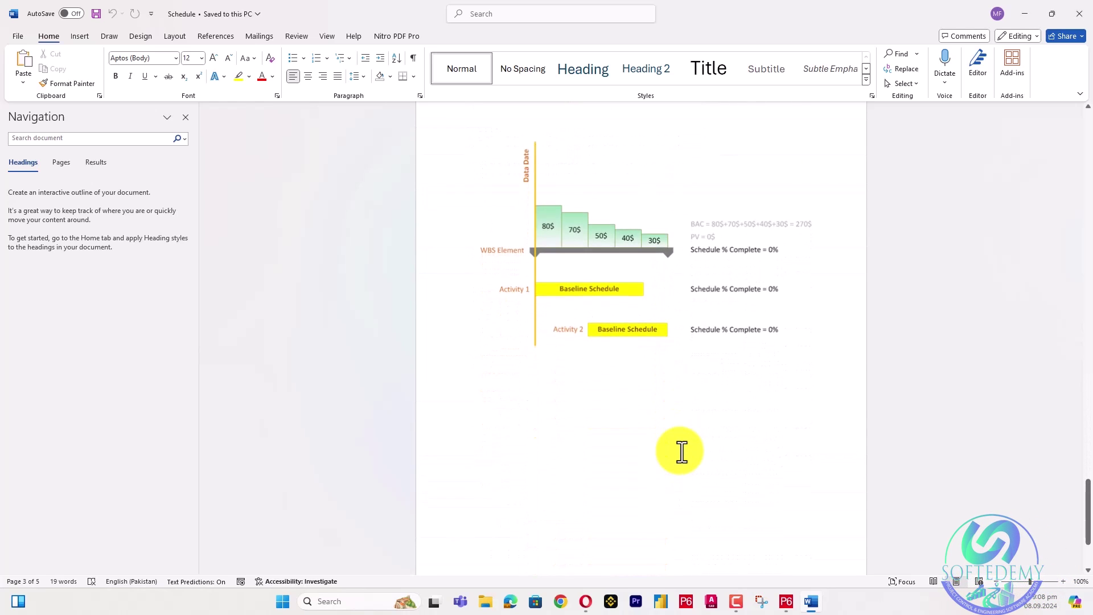
click(1029, 13)
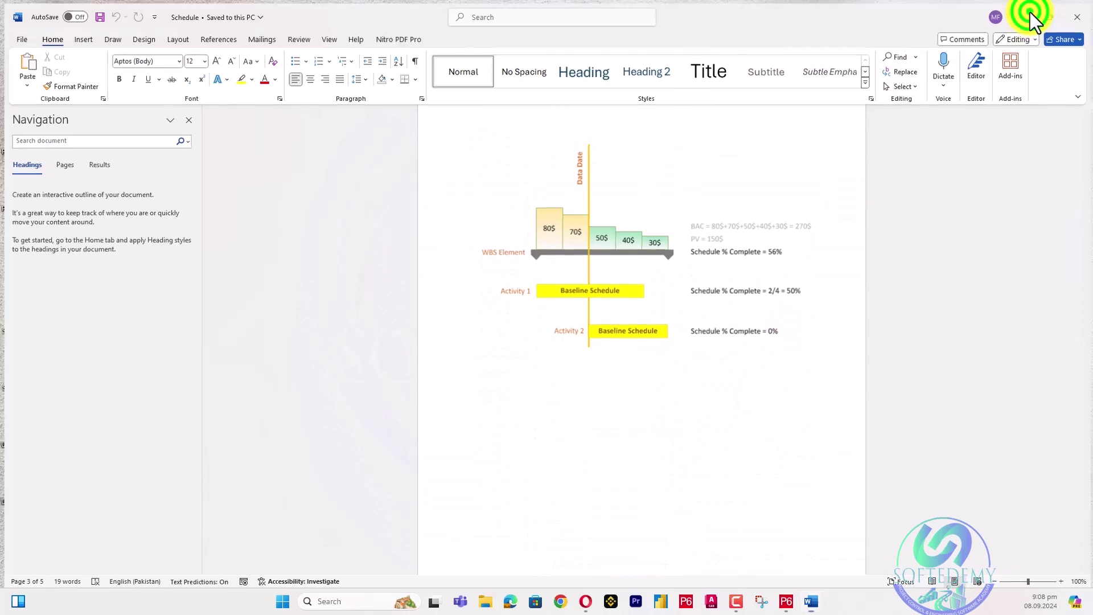
- Switch to Primavera P6 and open the Maintain Baselines dialog for the Road Construction Project - B2
click(786, 601)
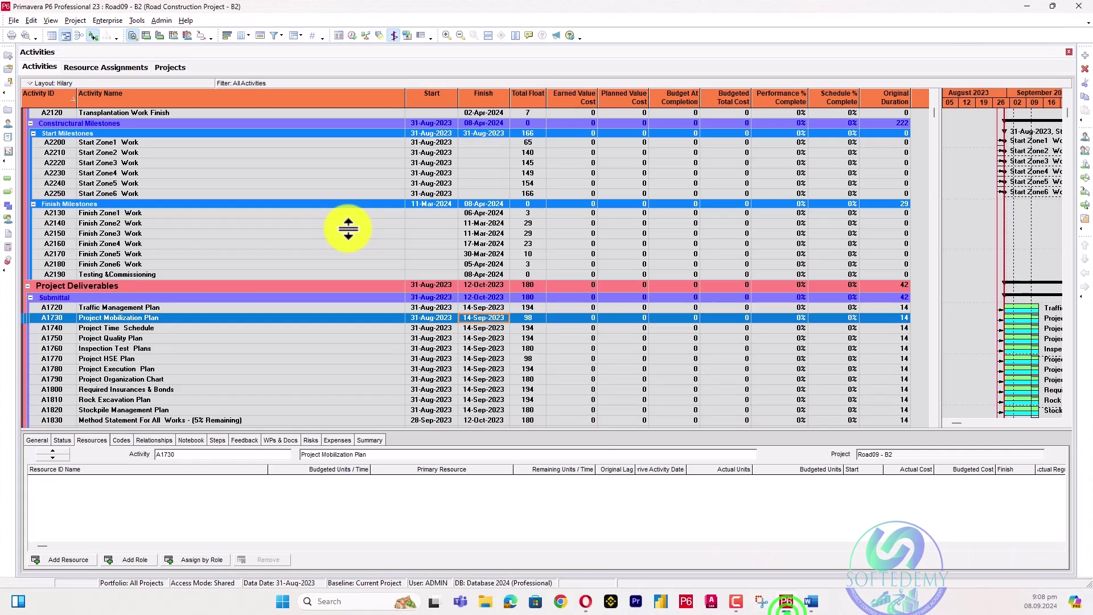
scroll(370, 237, up, 5)
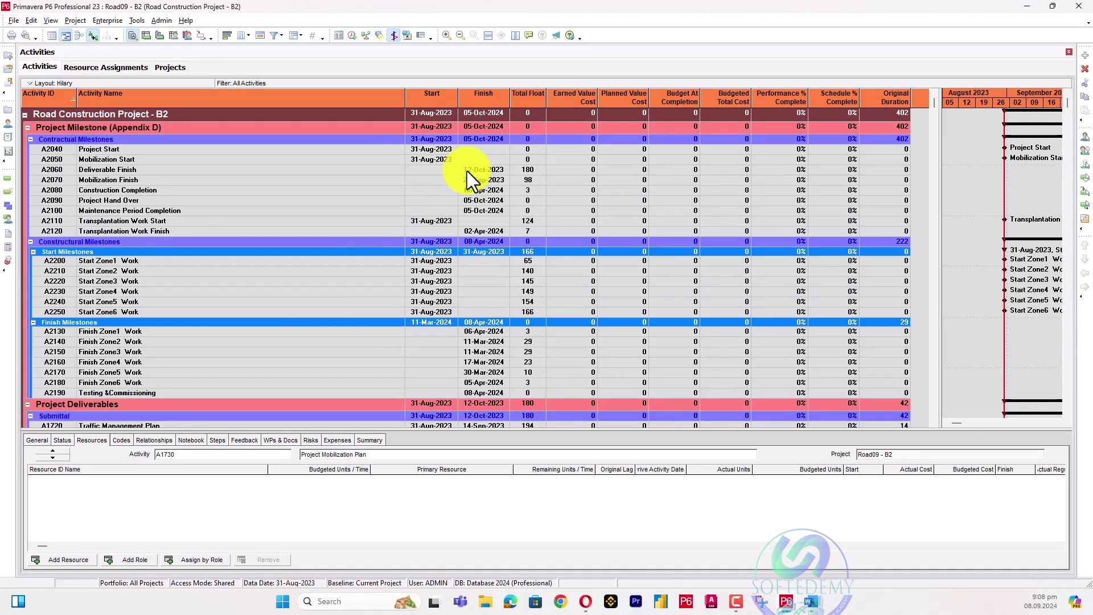
click(52, 20)
mouse_move(77, 22)
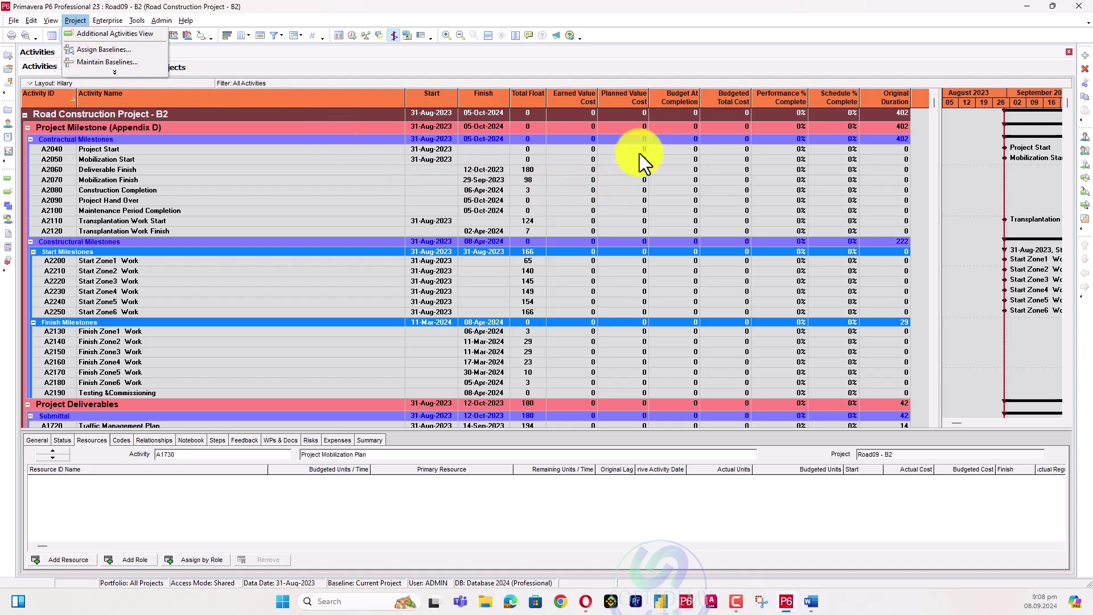
click(86, 59)
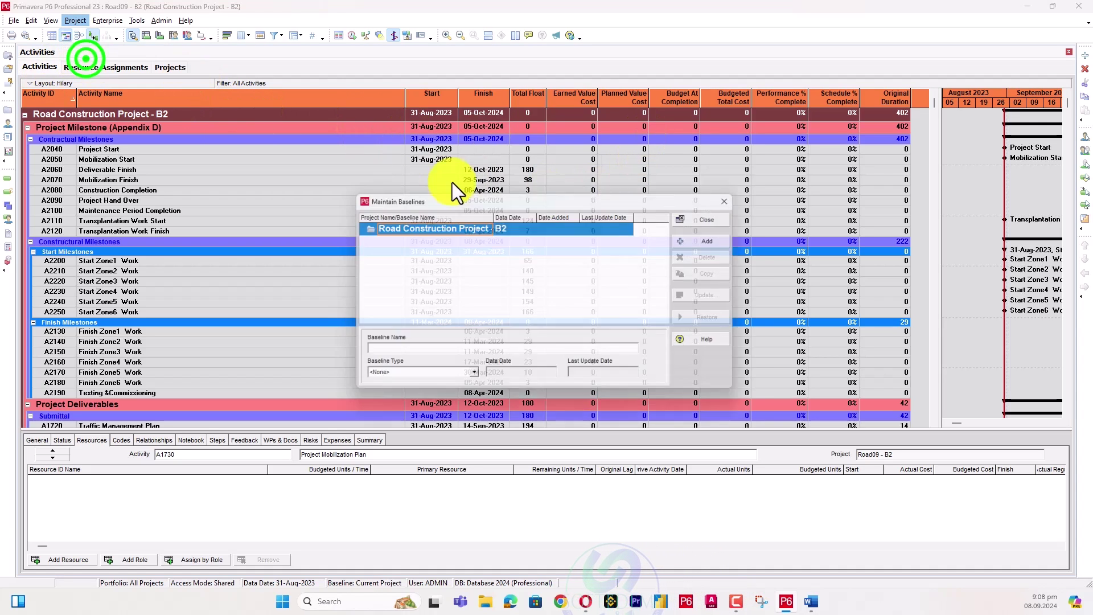
click(725, 239)
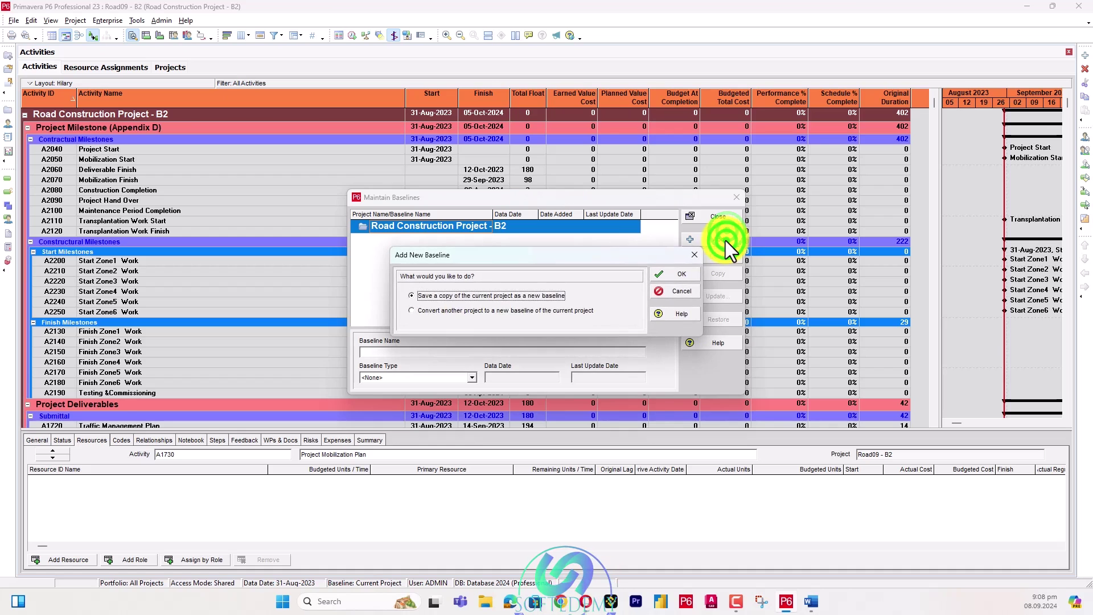
click(507, 310)
click(690, 277)
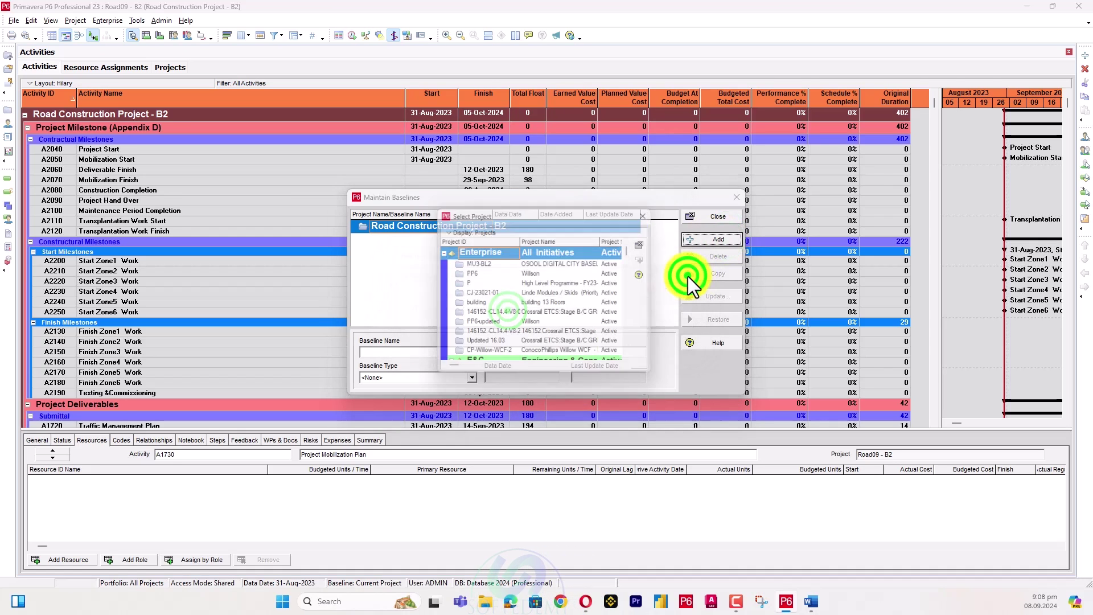
click(654, 211)
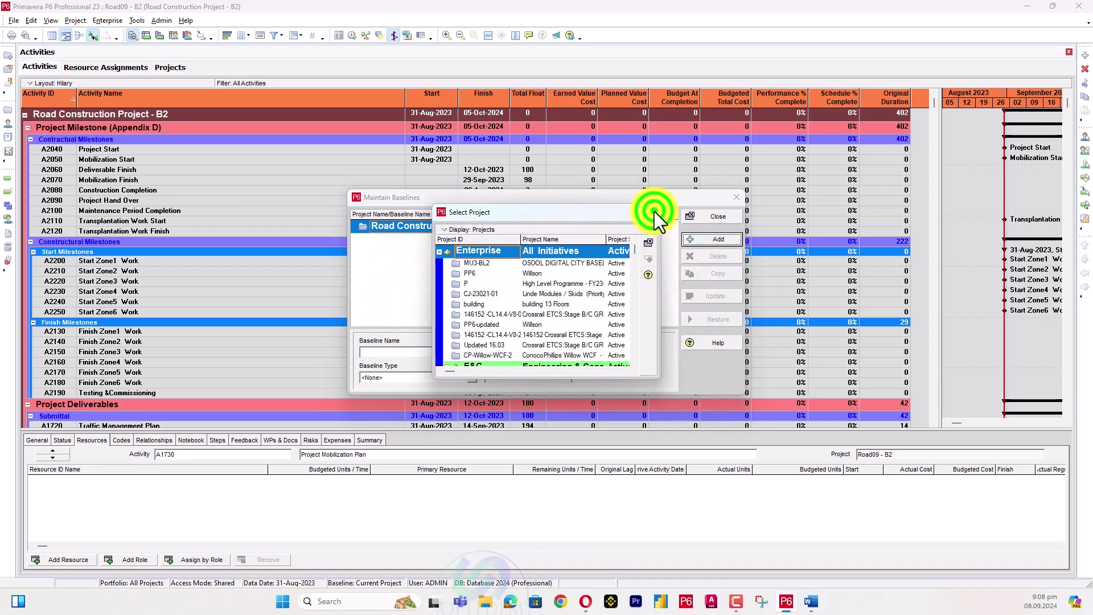
- Save a copy of the current project as a new baseline and close the Maintain Baselines dialog
click(718, 239)
click(688, 273)
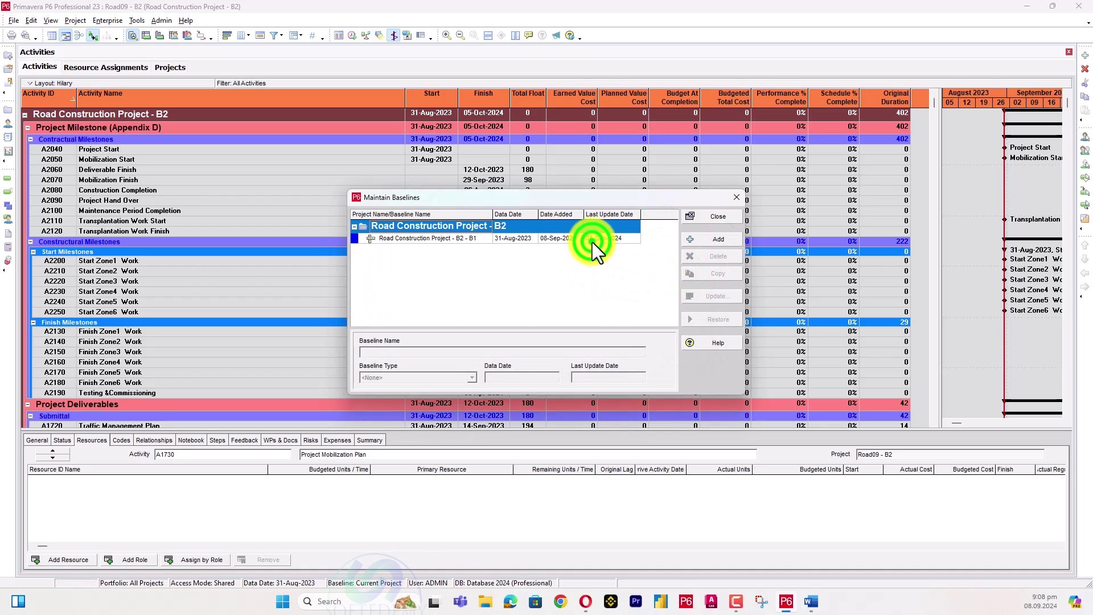
click(592, 238)
click(690, 219)
- Assign the baseline Road Construction Project - B2 - B1 as both the Project Baseline and the Primary user baseline
click(85, 23)
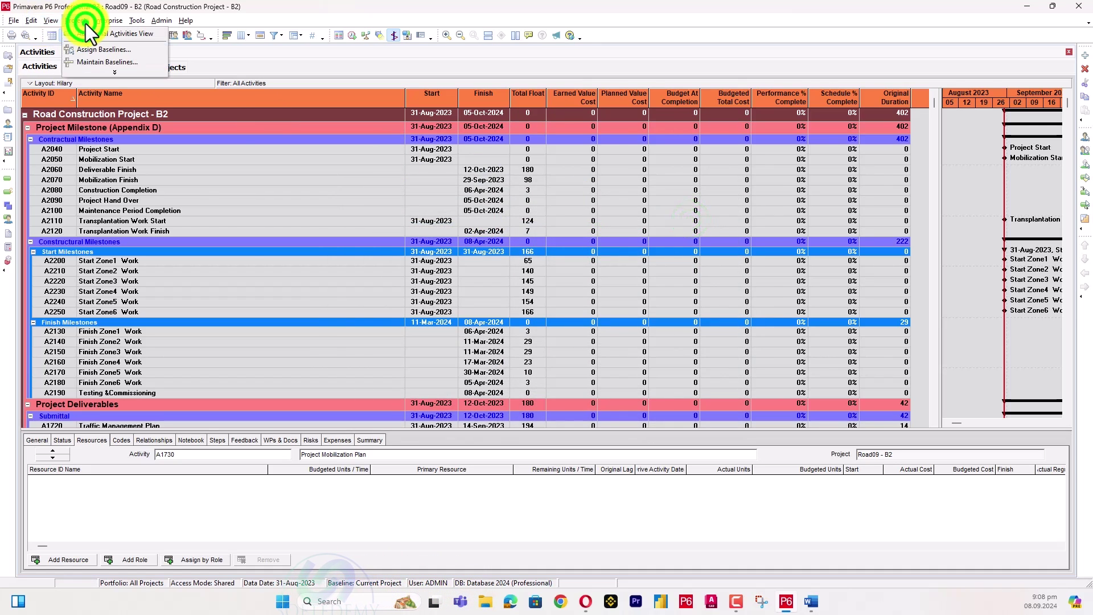
click(91, 47)
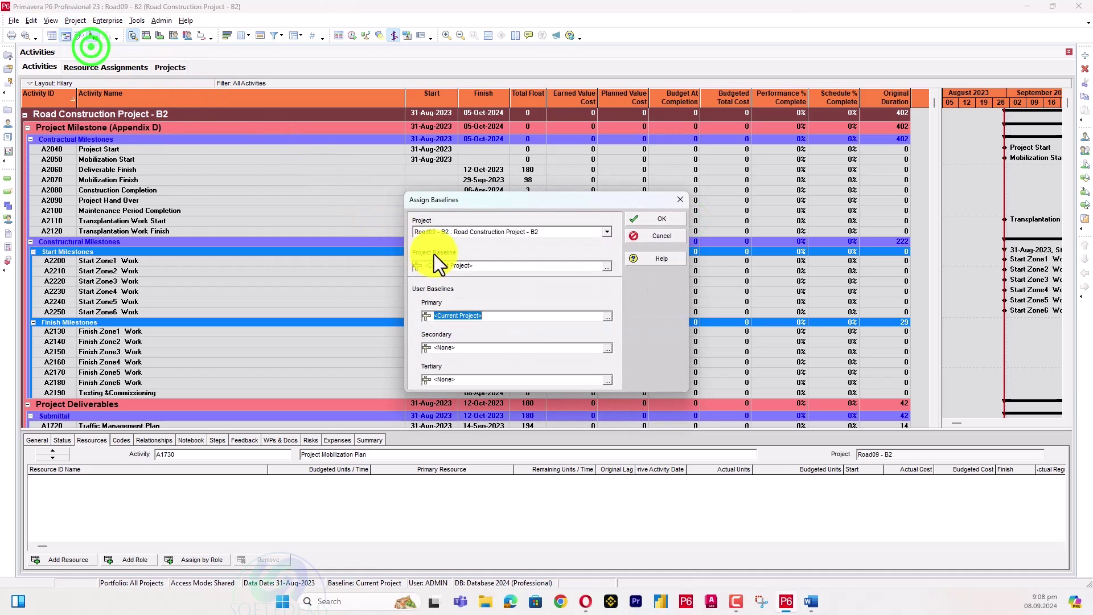
click(608, 266)
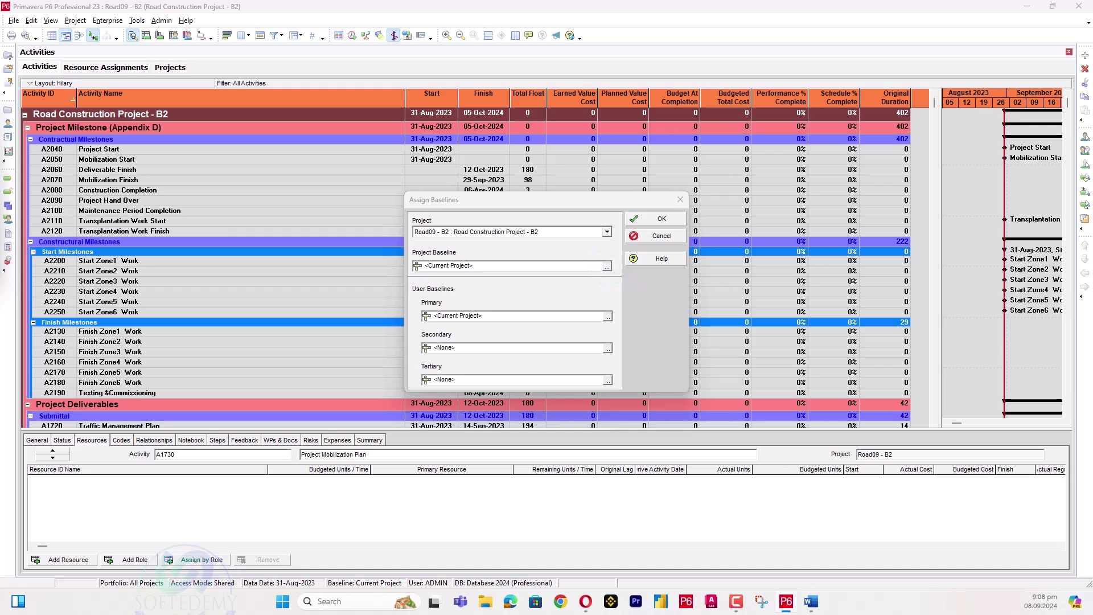
click(619, 152)
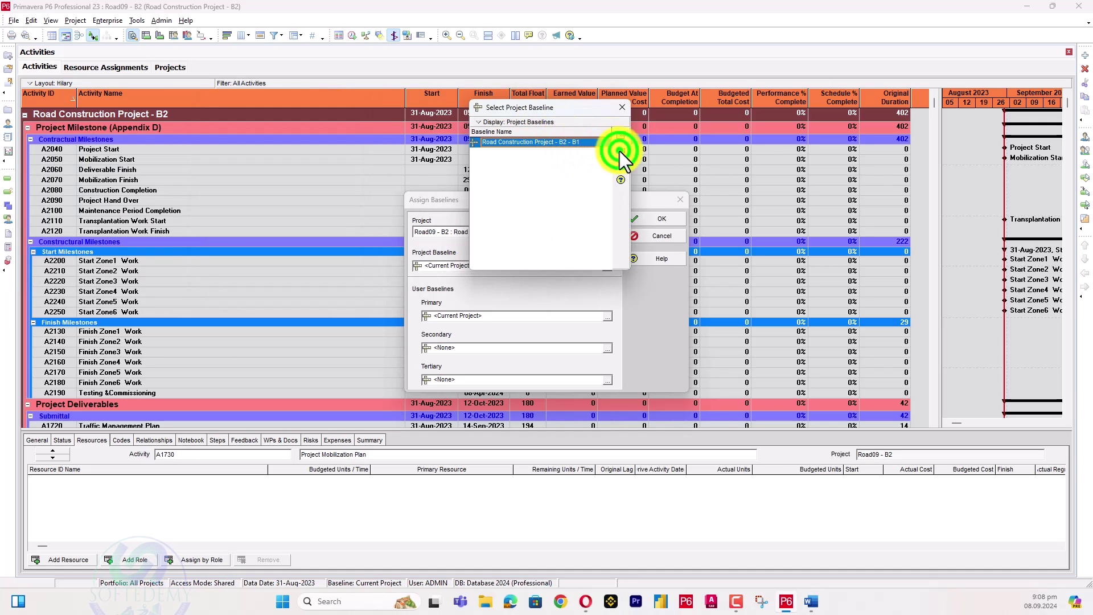
click(607, 316)
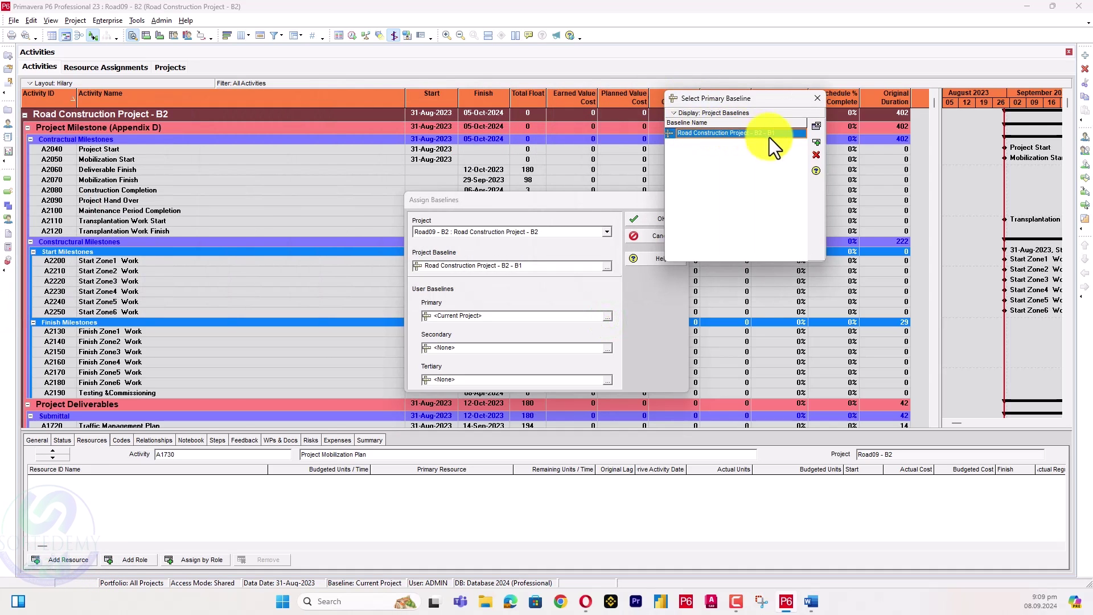
click(813, 140)
click(667, 220)
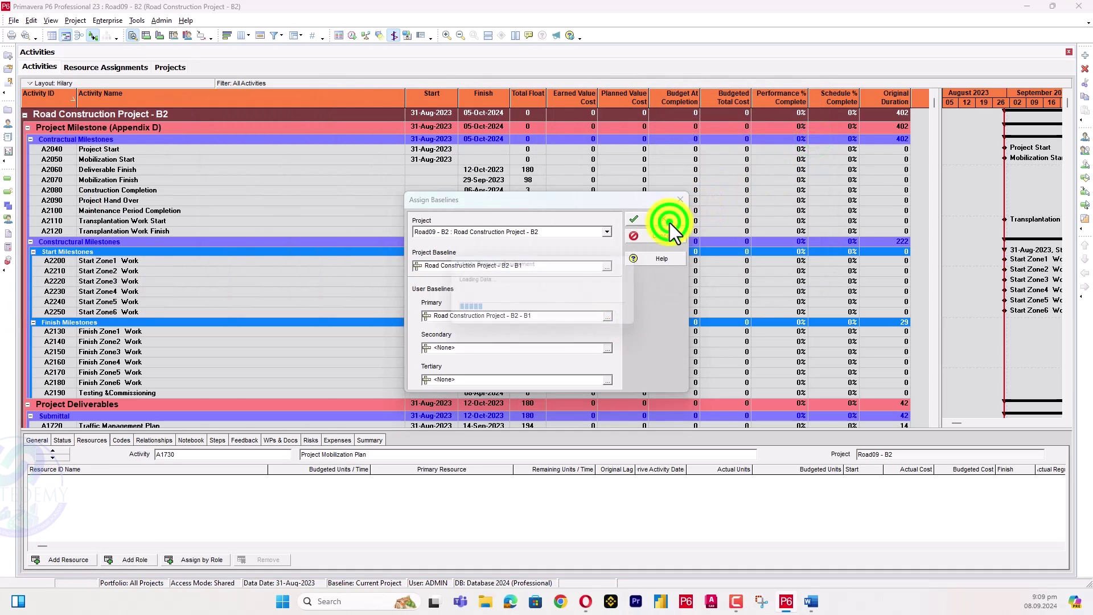
scroll(526, 278, up, 3)
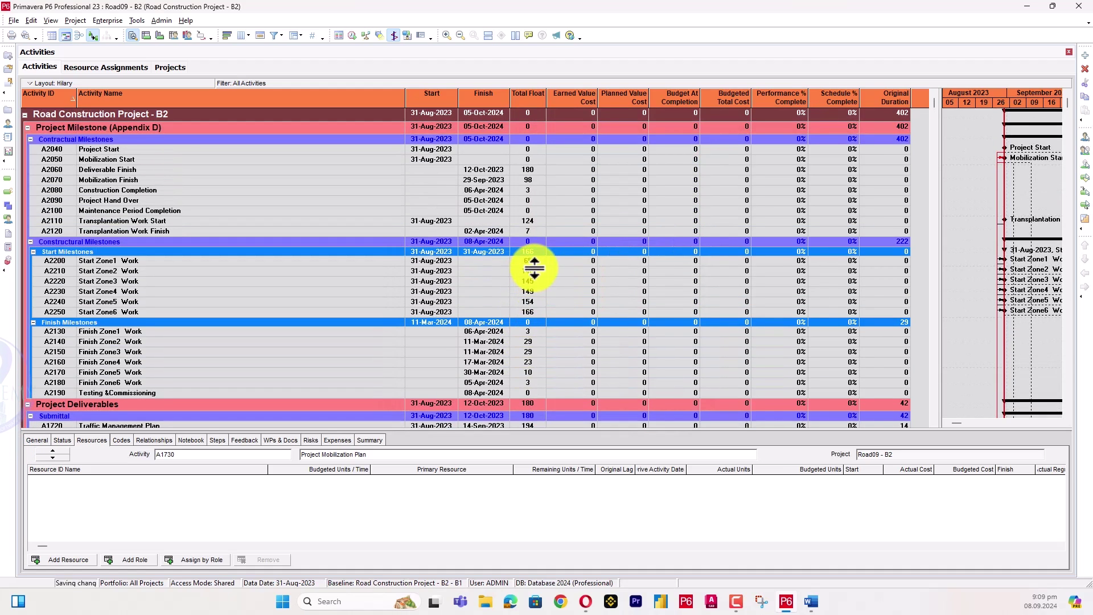
key(F9)
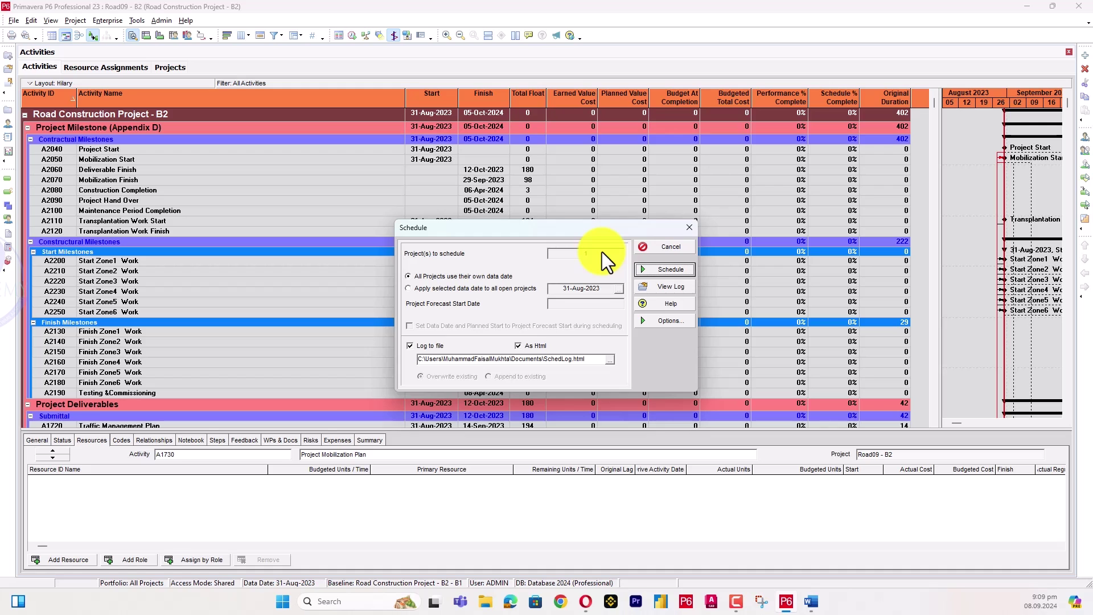
click(690, 228)
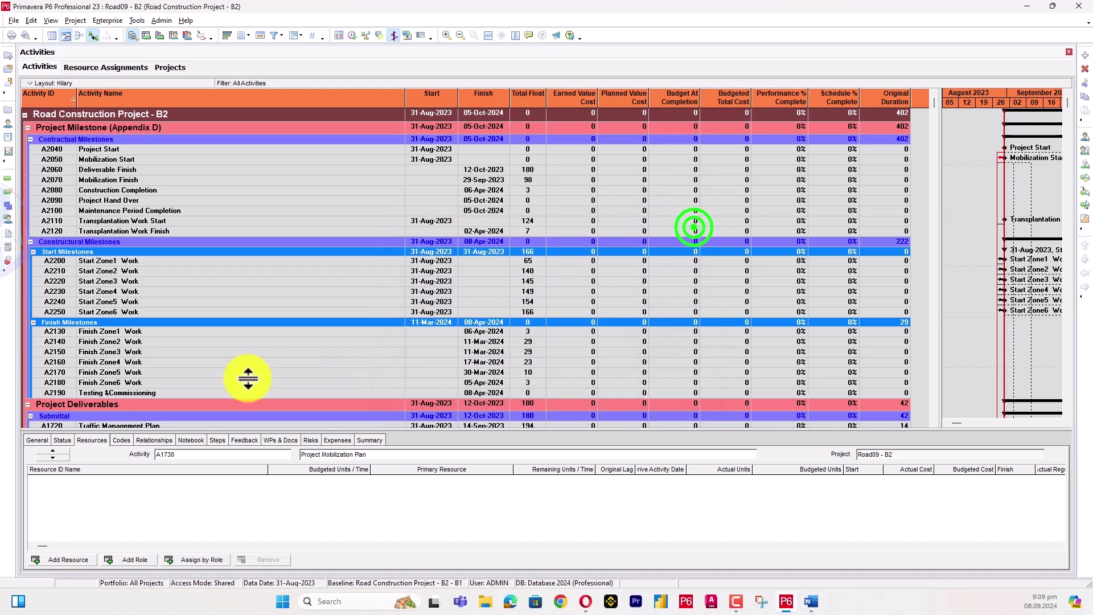
- Choose Physical as the % Complete Type of activity A1730, Project Mobilization Plan, and show its status details
click(60, 439)
click(49, 440)
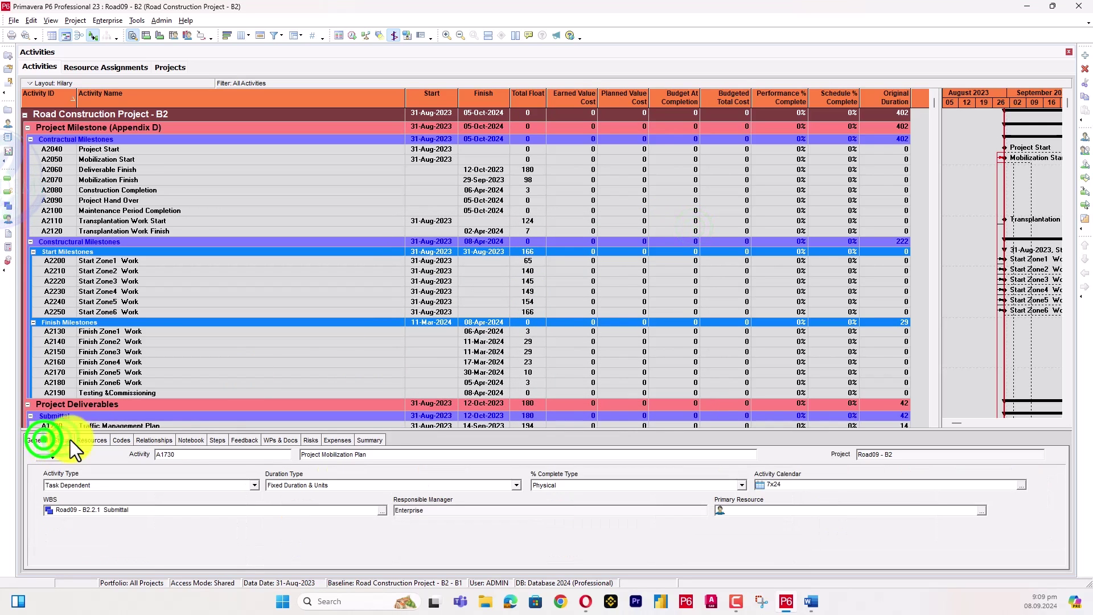
click(654, 486)
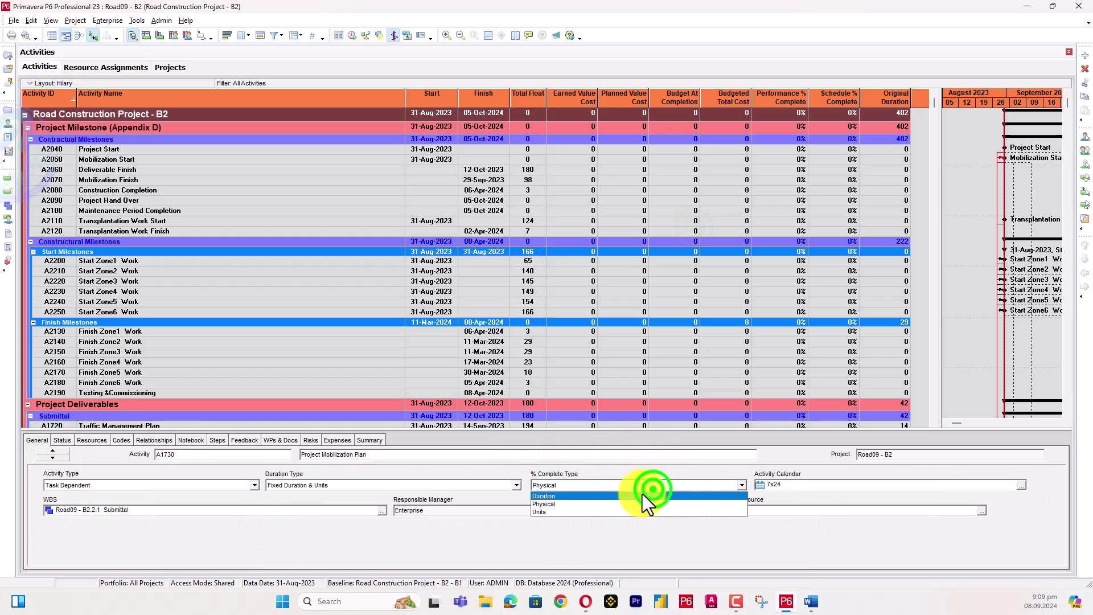
click(613, 502)
click(55, 437)
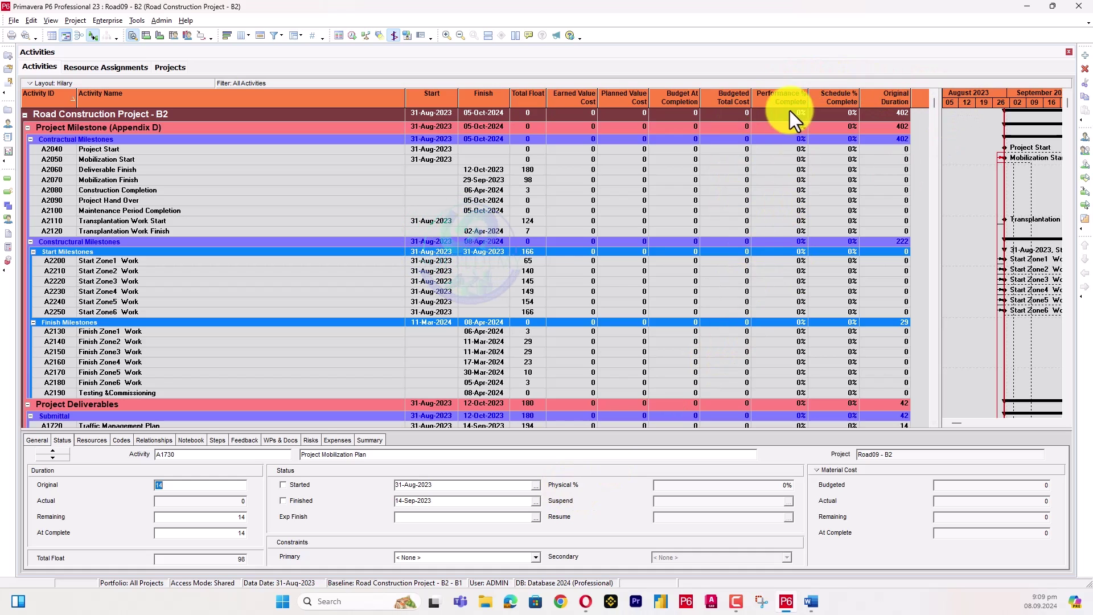
- Set the % Complete Type of activity A1730, Project Mobilization Plan, to Duration and show its status details
click(31, 446)
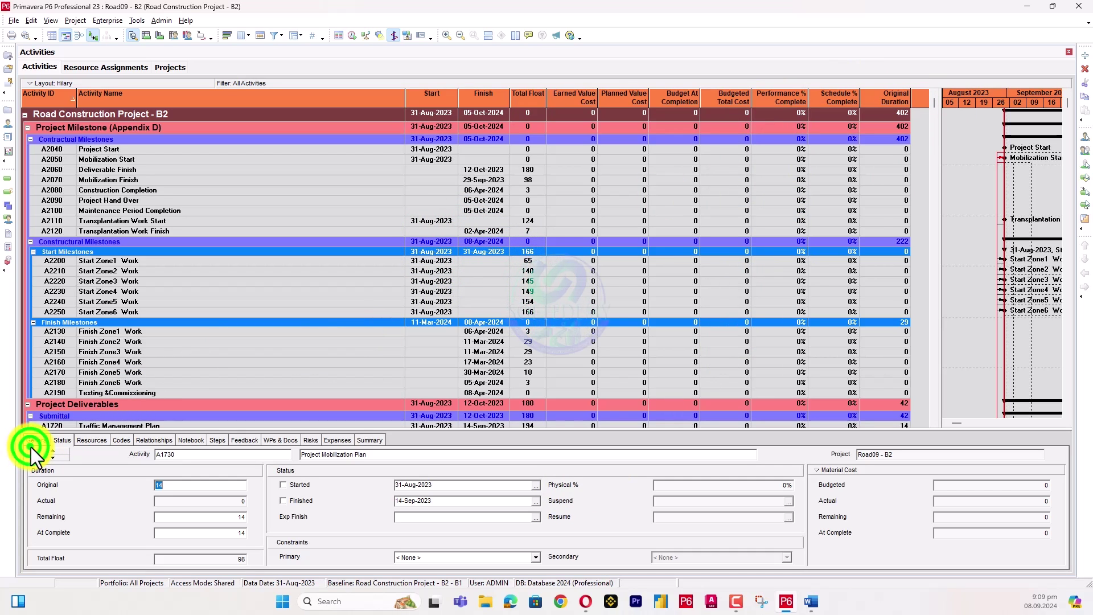
click(566, 486)
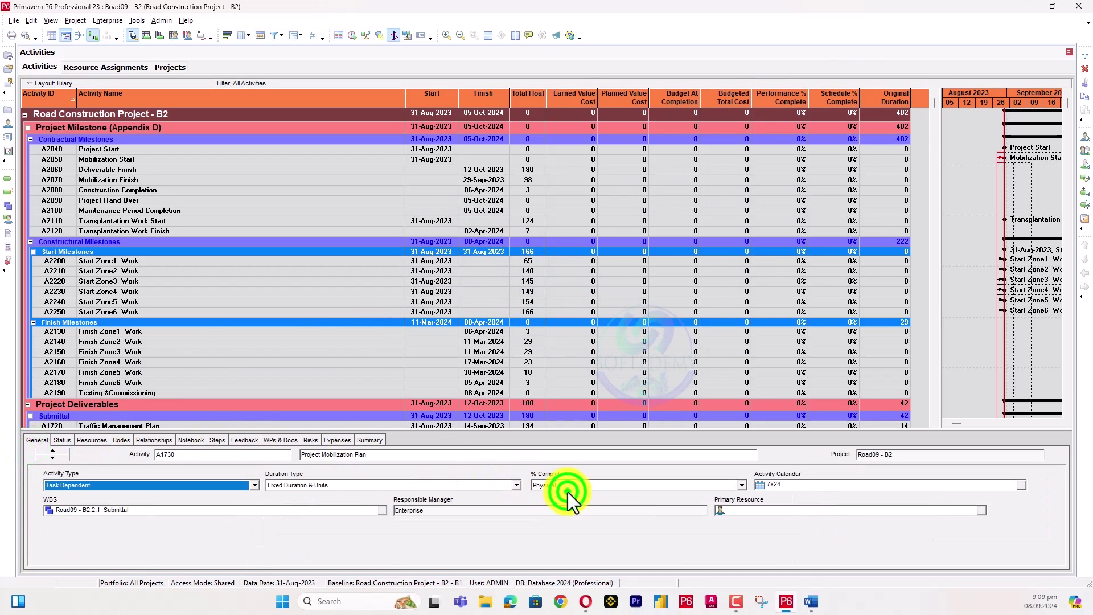
click(560, 496)
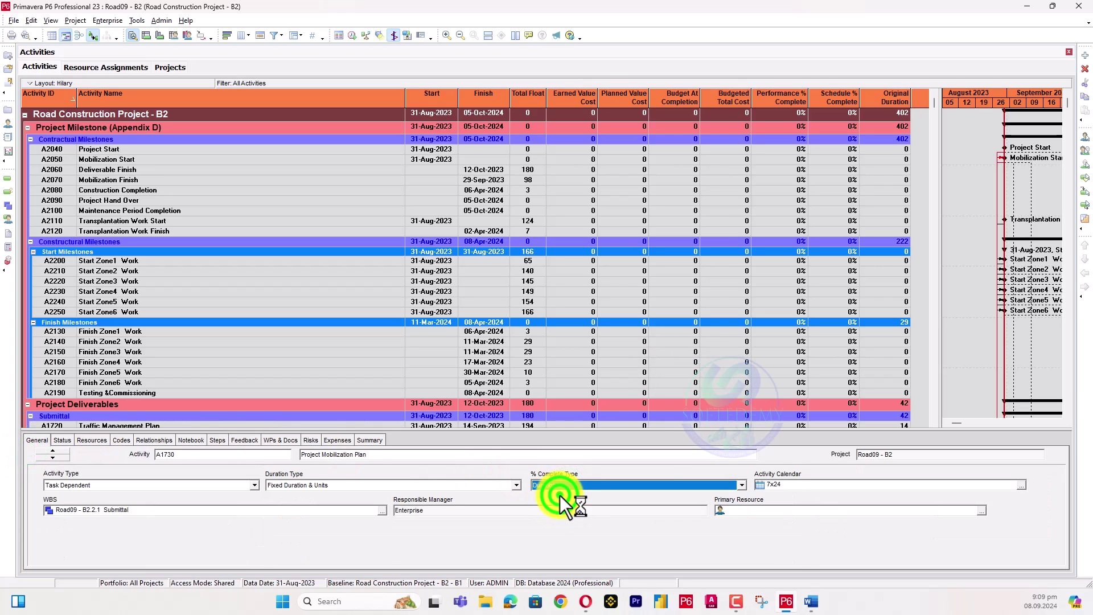
click(63, 444)
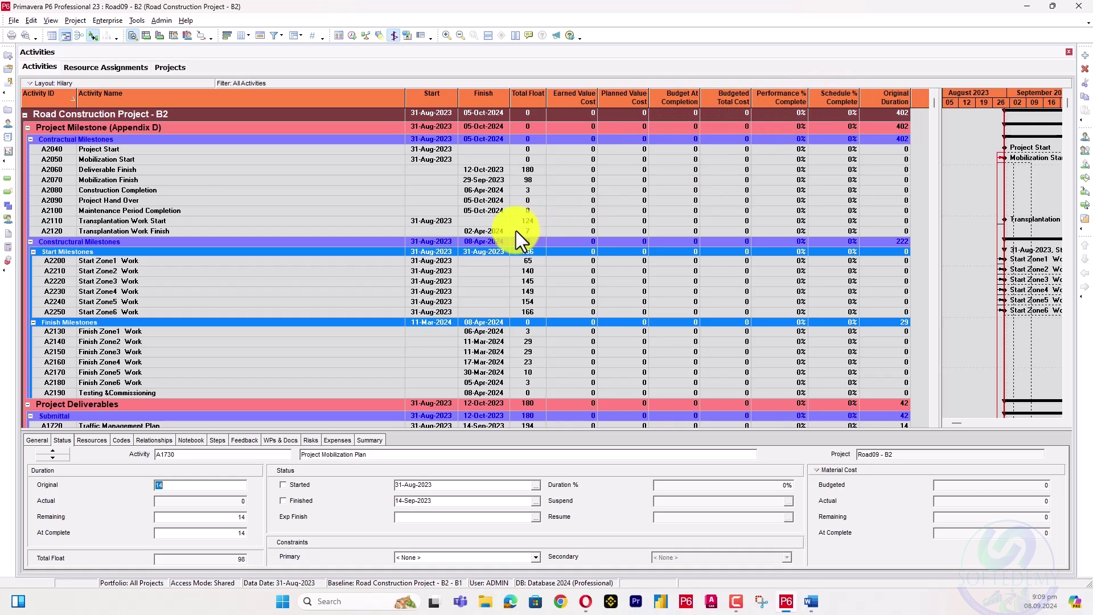
- Schedule the project with the data date 05-Sep-2023 applied to all open projects
key(F9)
click(497, 294)
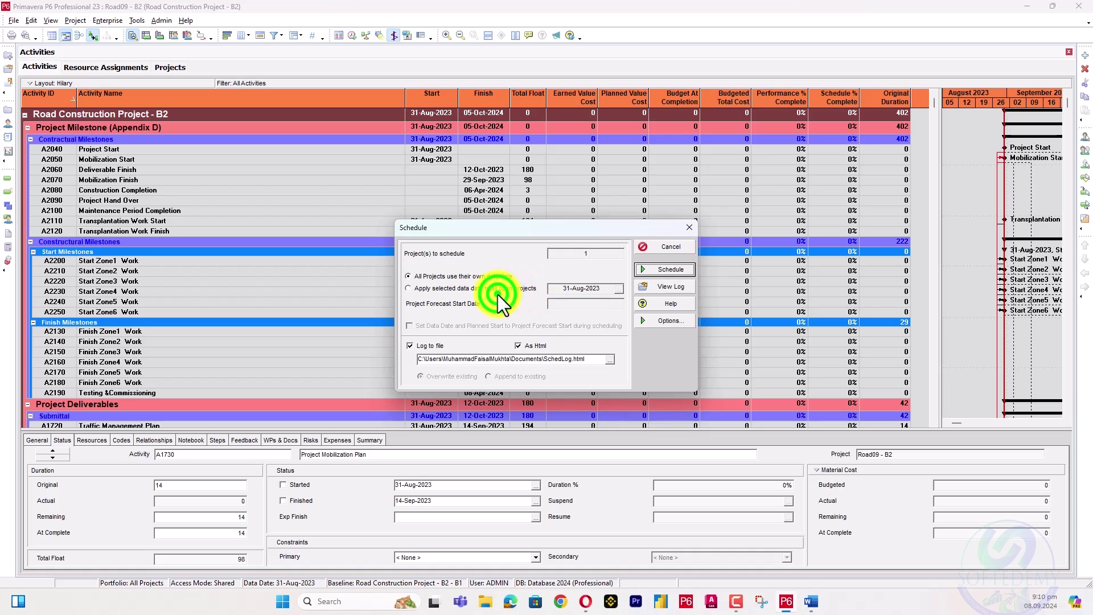
click(619, 290)
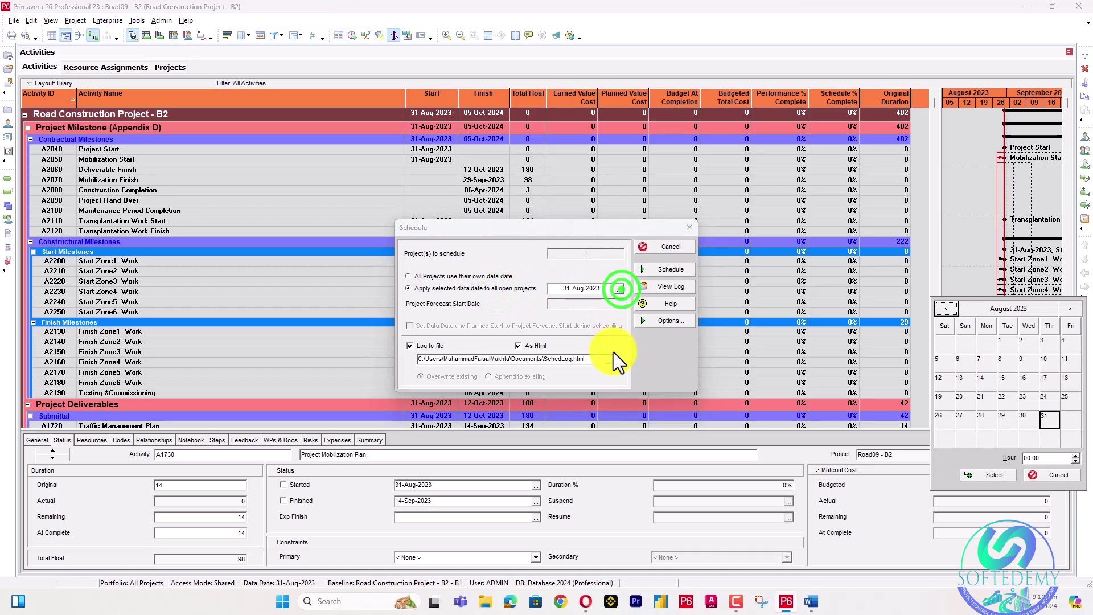
click(1070, 308)
click(1005, 365)
click(993, 473)
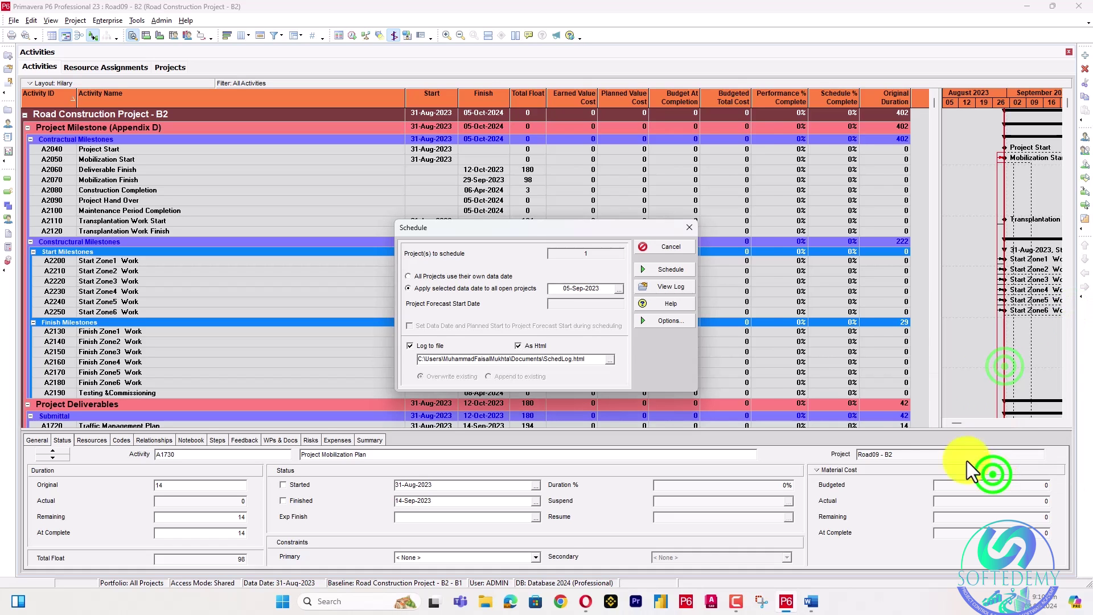
click(659, 272)
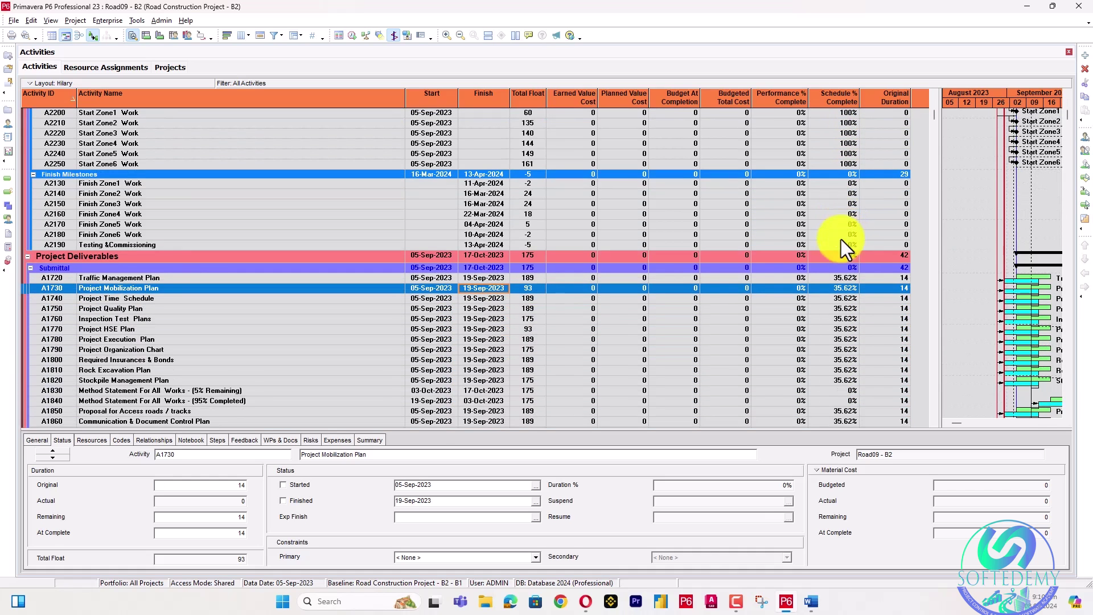
- Examine the Schedule % Complete of the Traffic Management Plan activity and compare its current and baseline bars in the Gantt chart
click(839, 281)
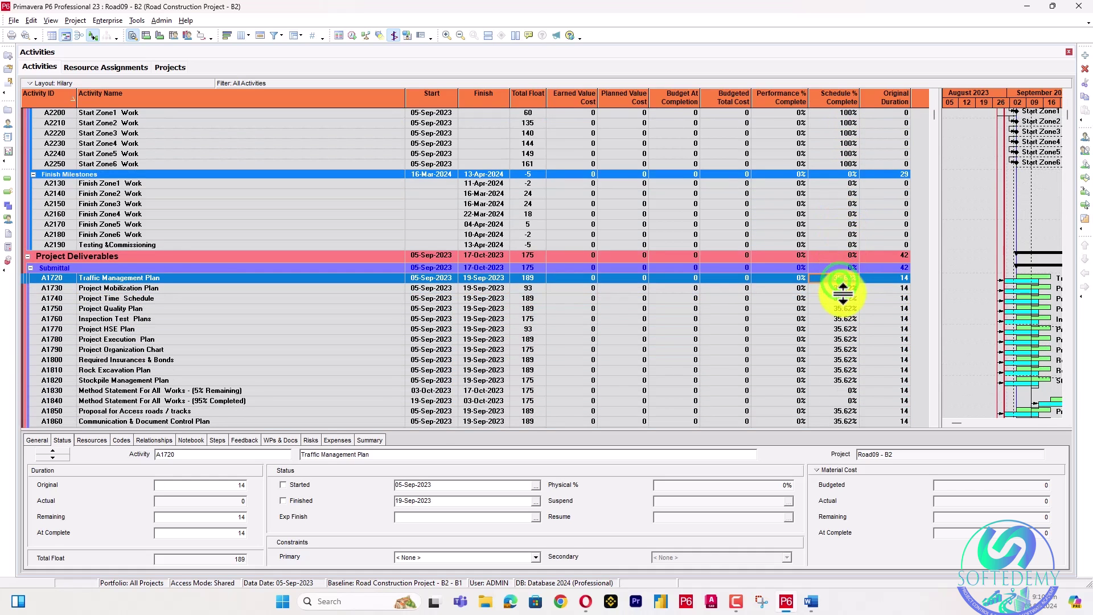
scroll(840, 319, down, 2)
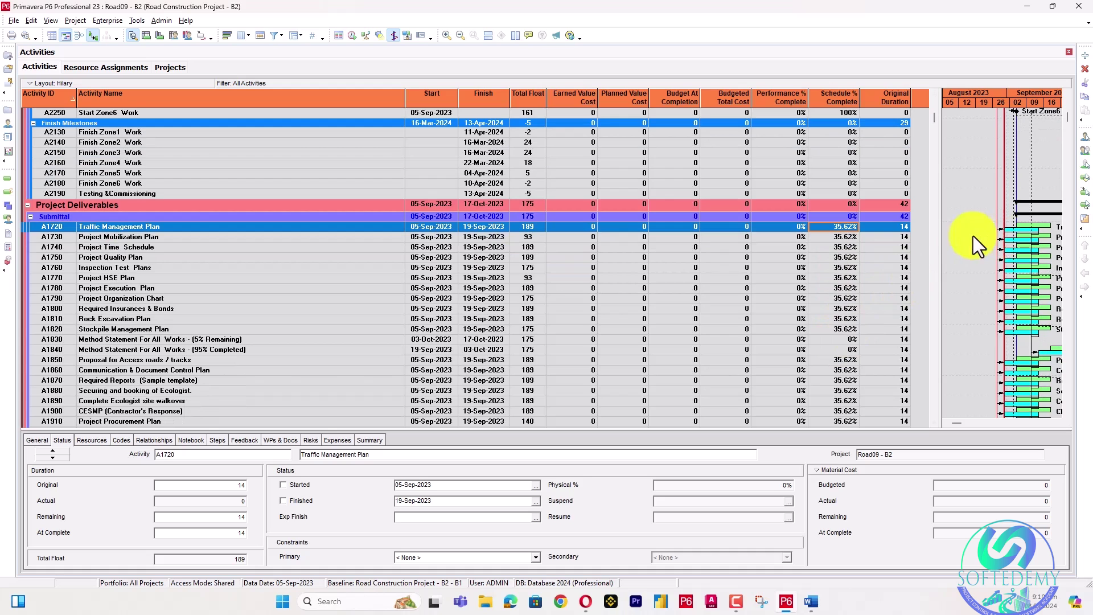
drag(939, 226, 766, 226)
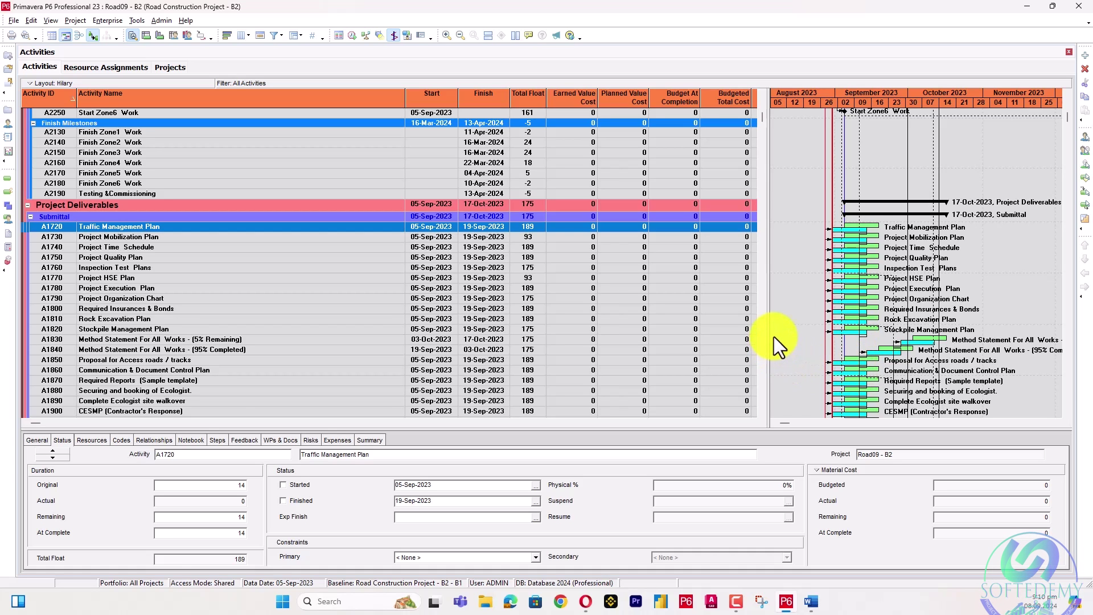
drag(769, 335, 904, 328)
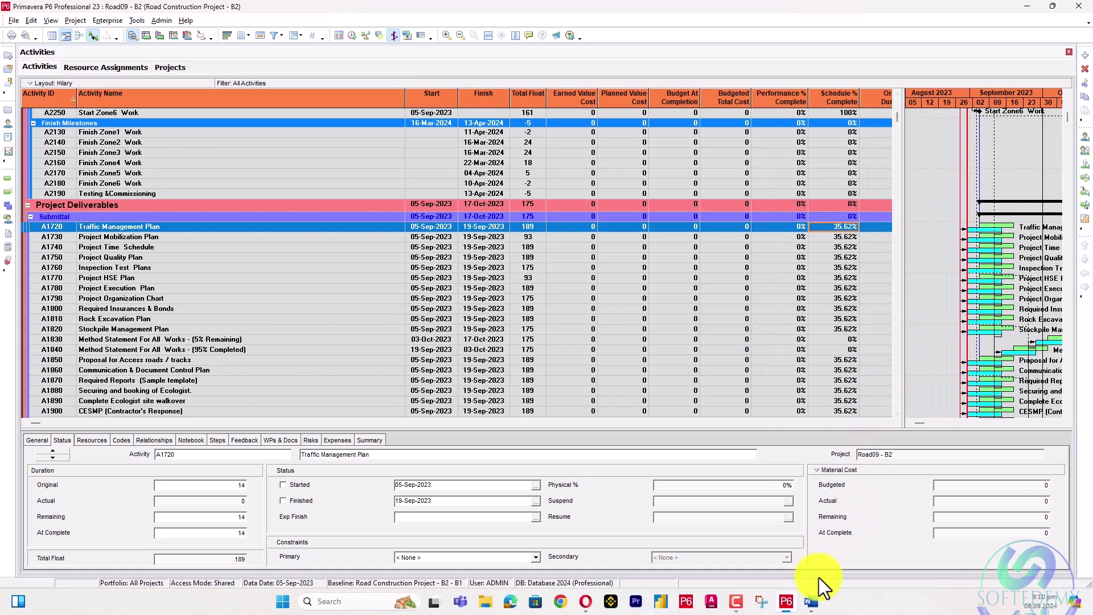
- Switch to the Schedule document in Word, review the activity-level Schedule % Complete diagrams, and return to Primavera P6
click(811, 601)
scroll(686, 295, down, 20)
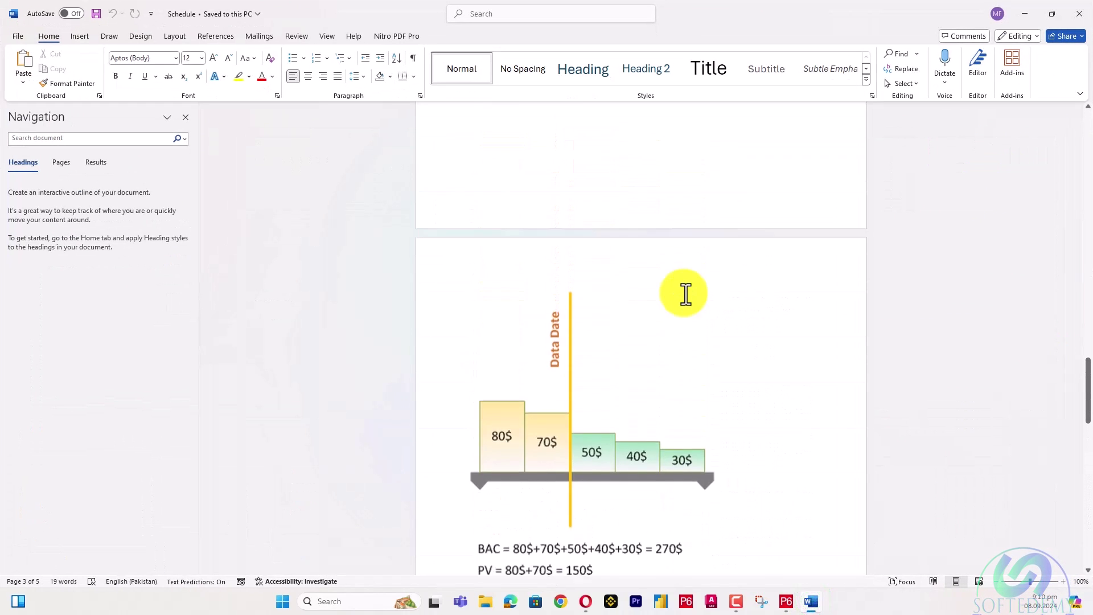
scroll(686, 296, up, 20)
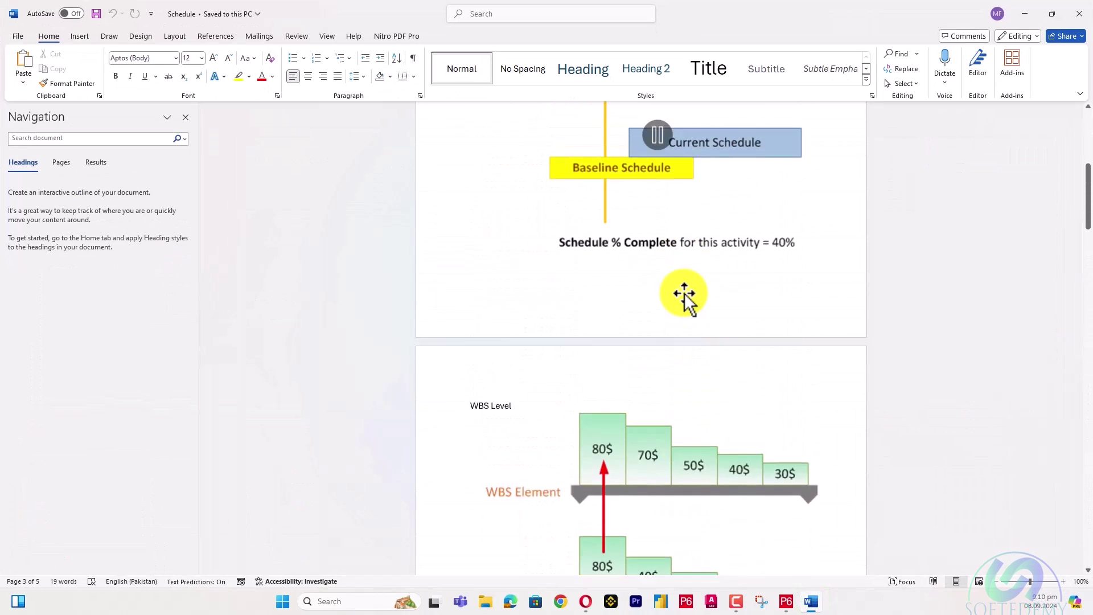
scroll(619, 395, down, 3)
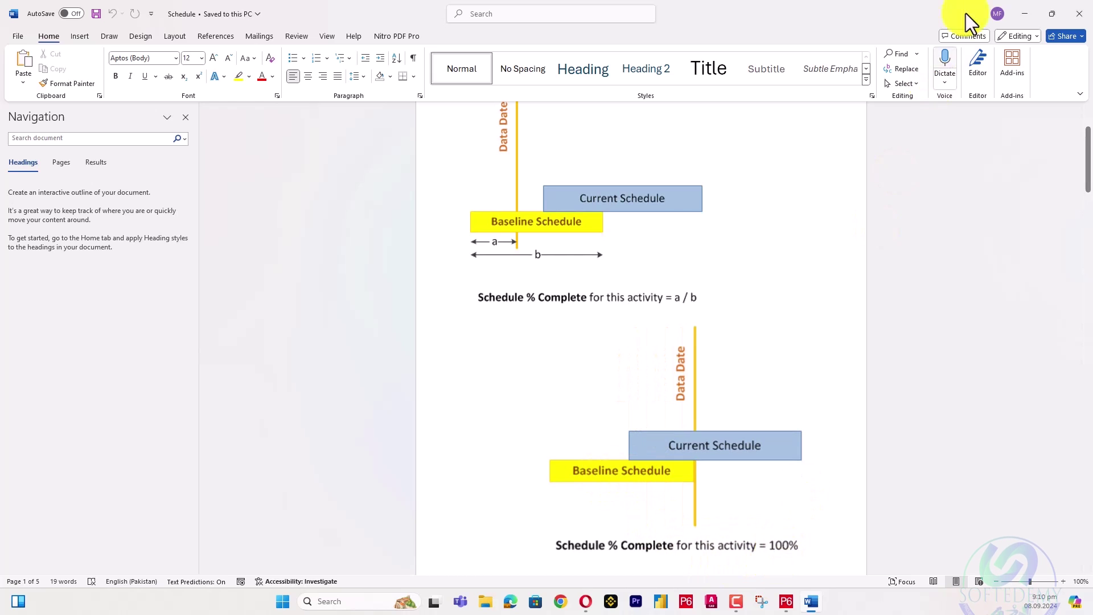
click(1022, 14)
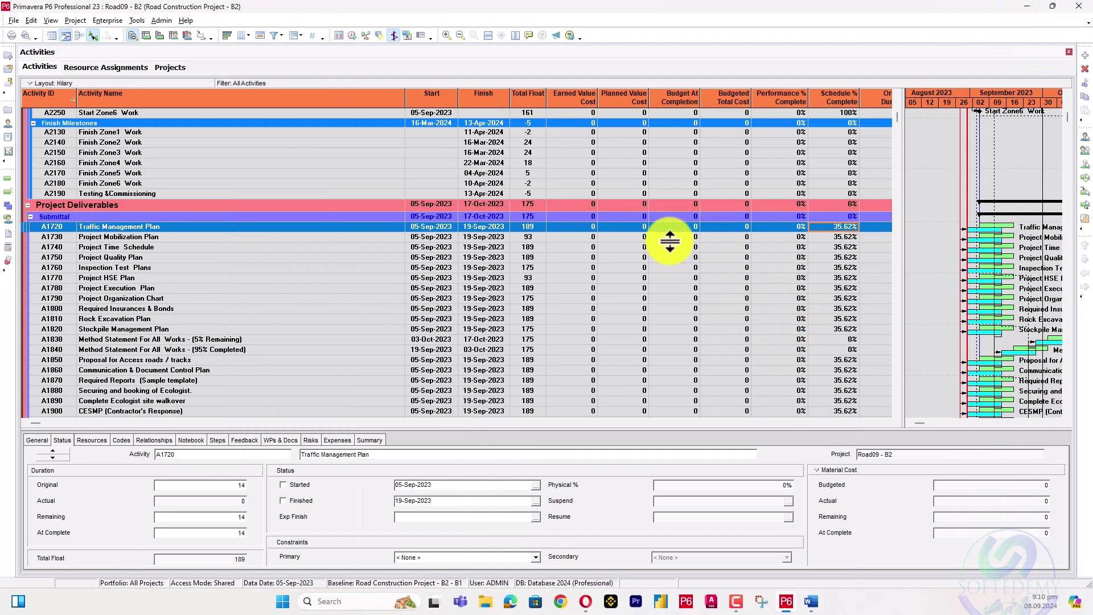
- Mark activity A1720, Traffic Management Plan, as started and set its Physical % to 40%
scroll(692, 213, up, 5)
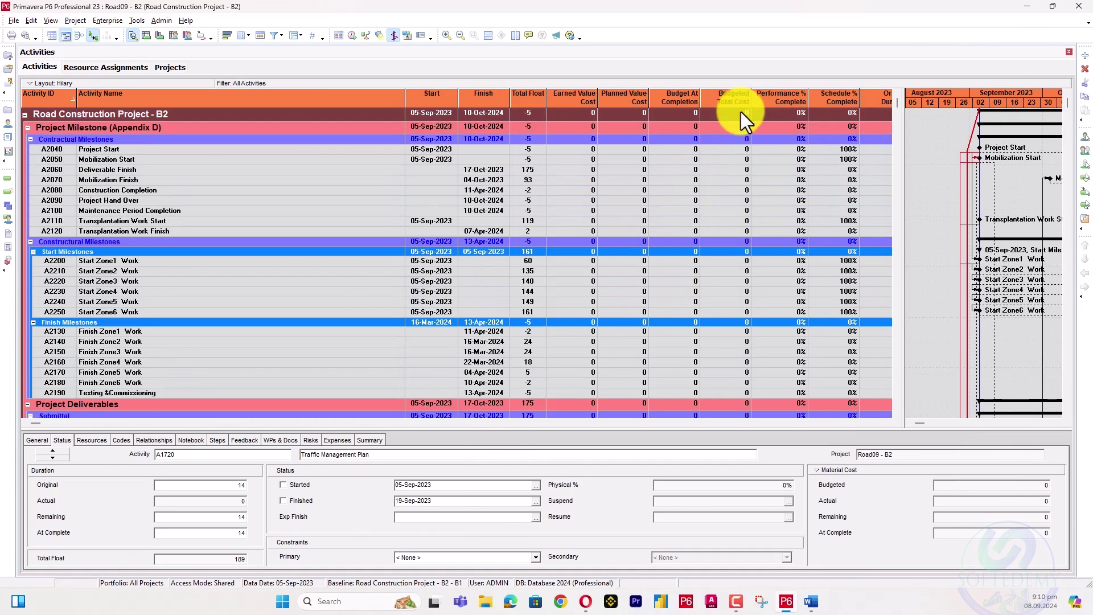
scroll(699, 214, down, 4)
scroll(698, 214, up, 4)
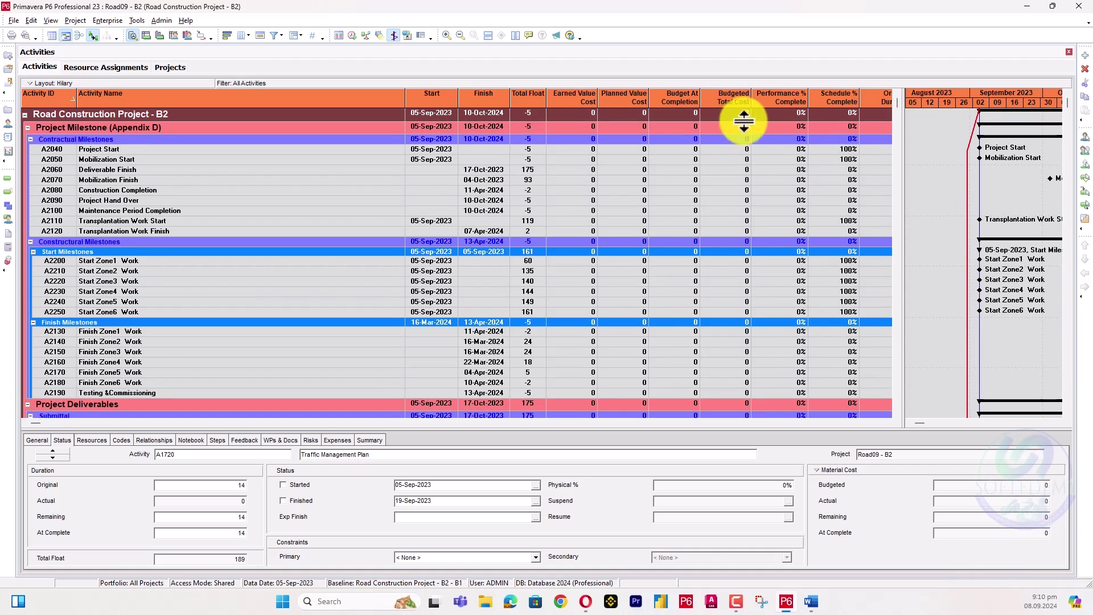
scroll(698, 199, down, 8)
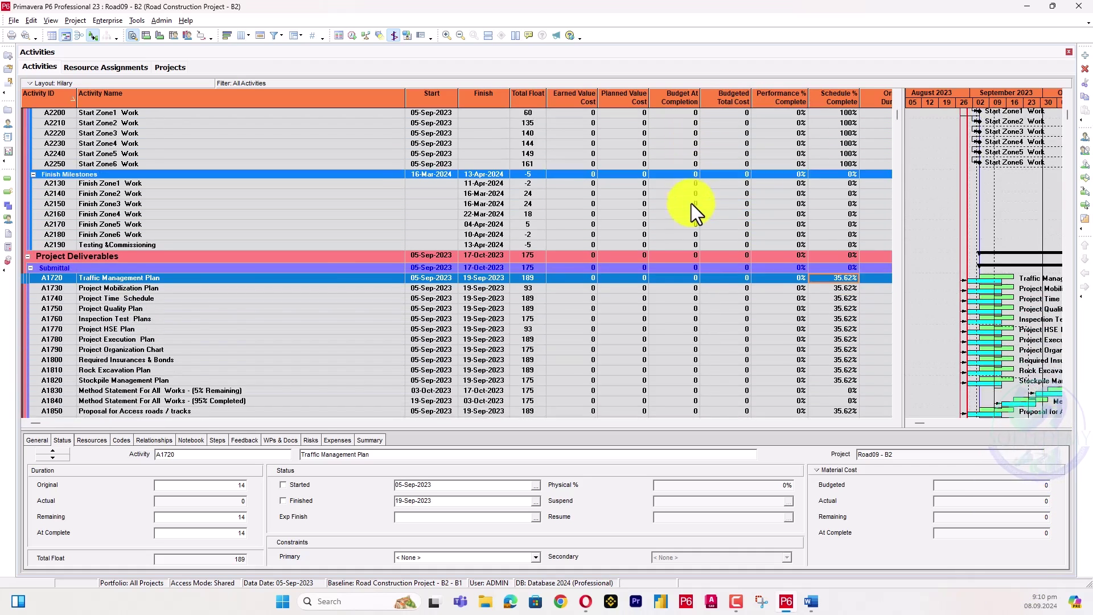
click(764, 196)
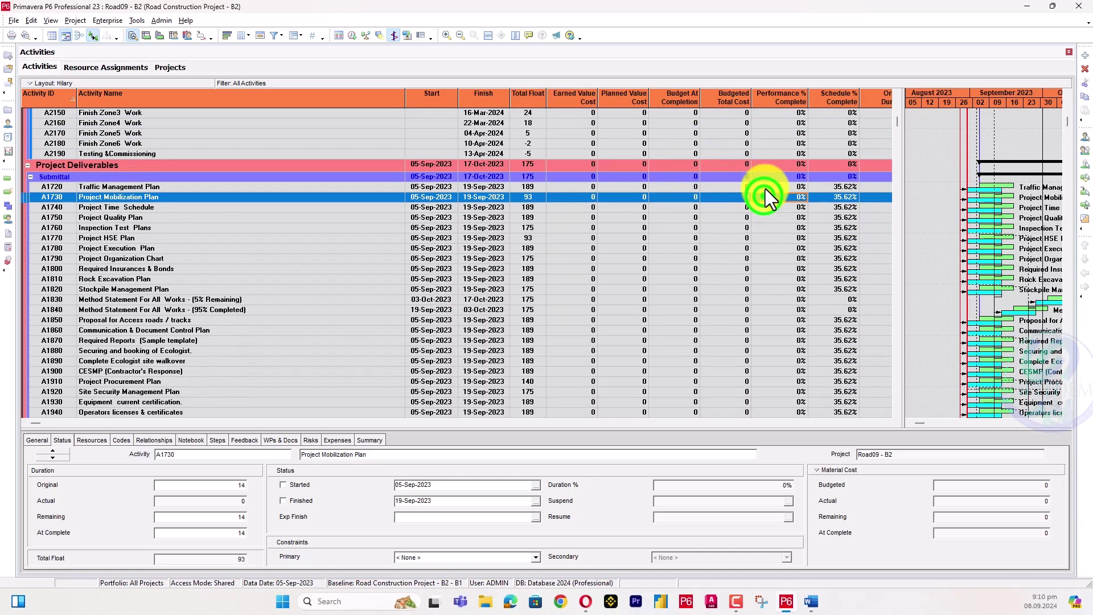
click(763, 187)
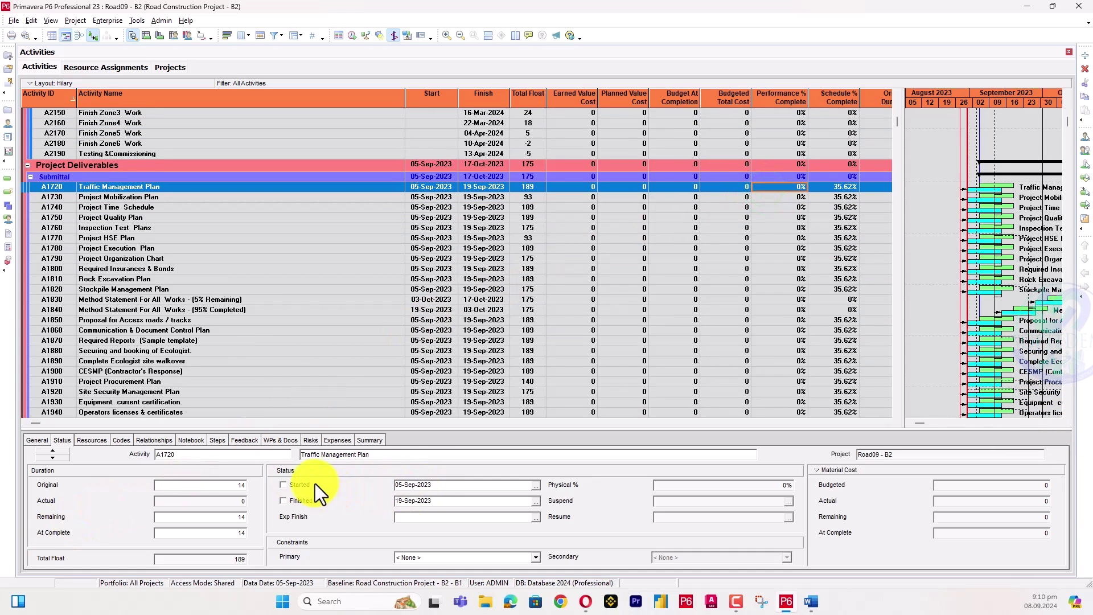
click(284, 485)
click(689, 485)
text(4)
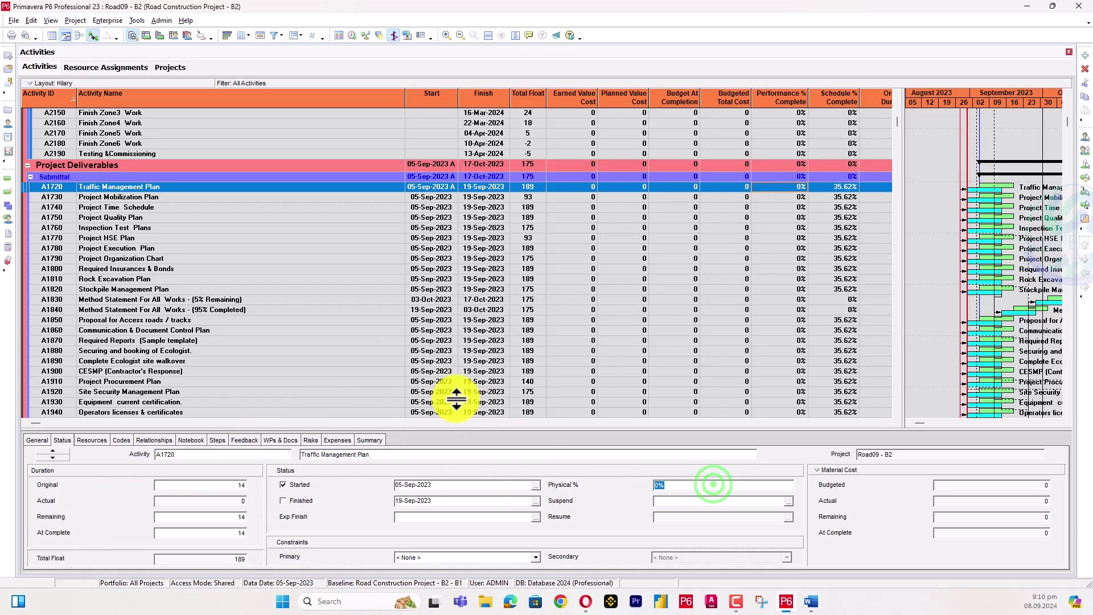
click(785, 177)
click(798, 187)
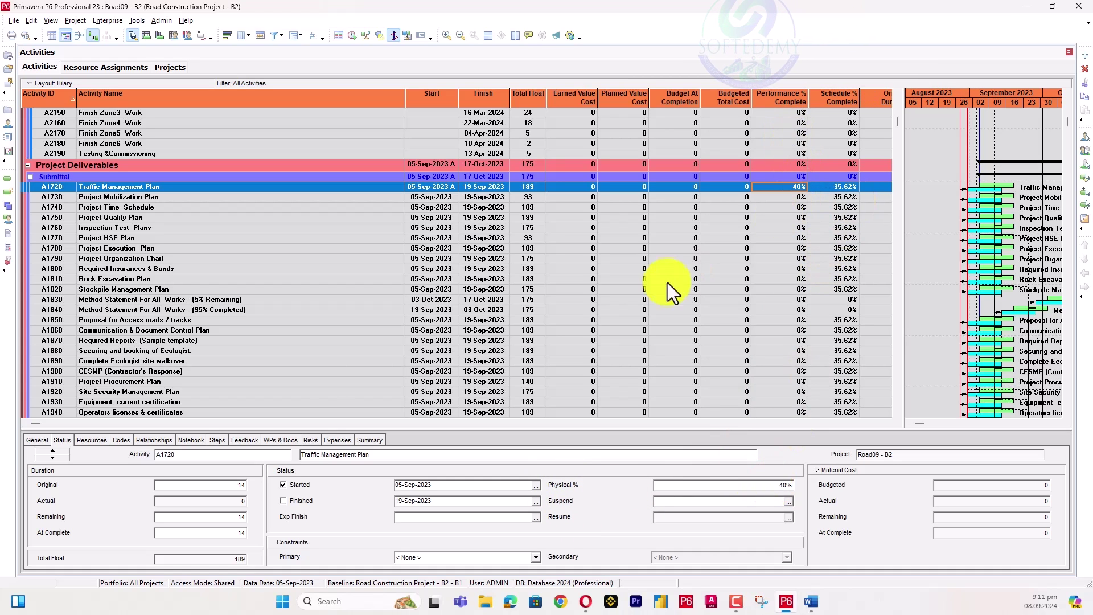
- Change activity A1720's percent complete type to Duration and set its Duration % to 40%
click(36, 441)
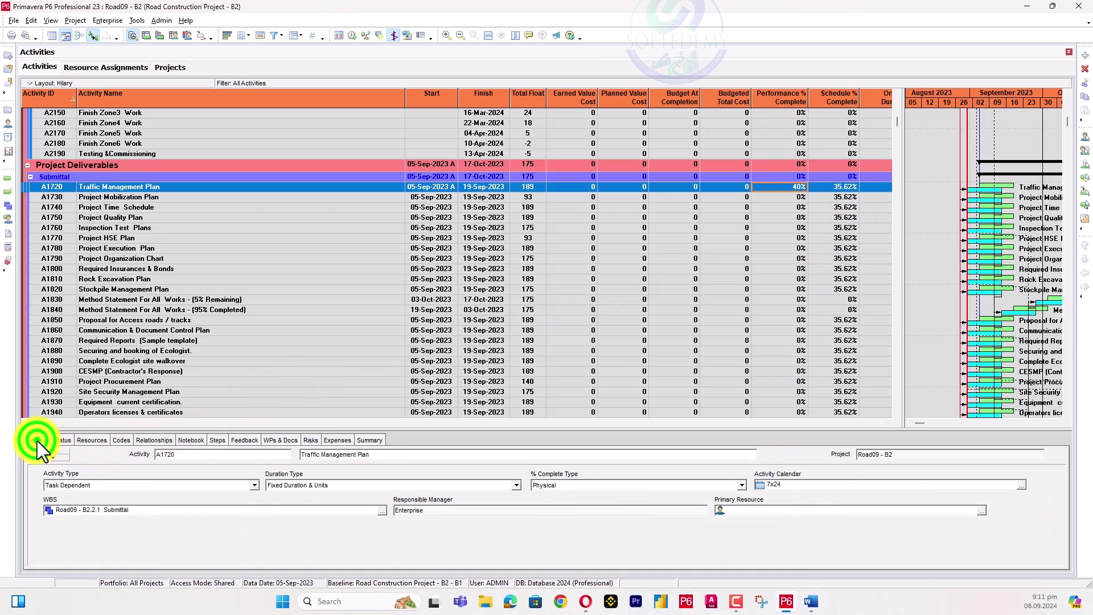
click(616, 483)
click(580, 503)
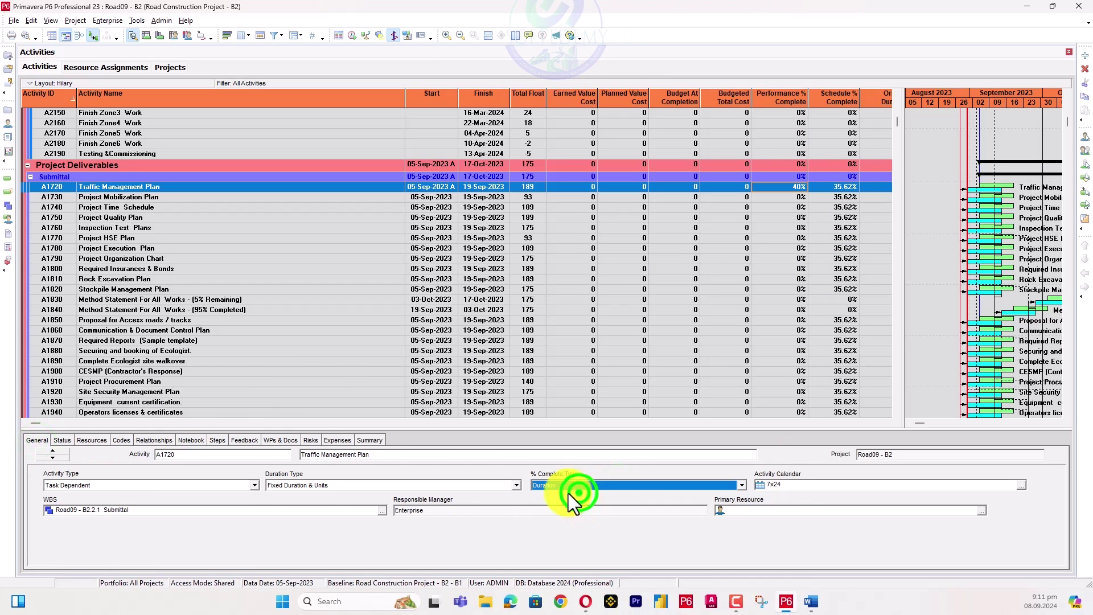
click(63, 441)
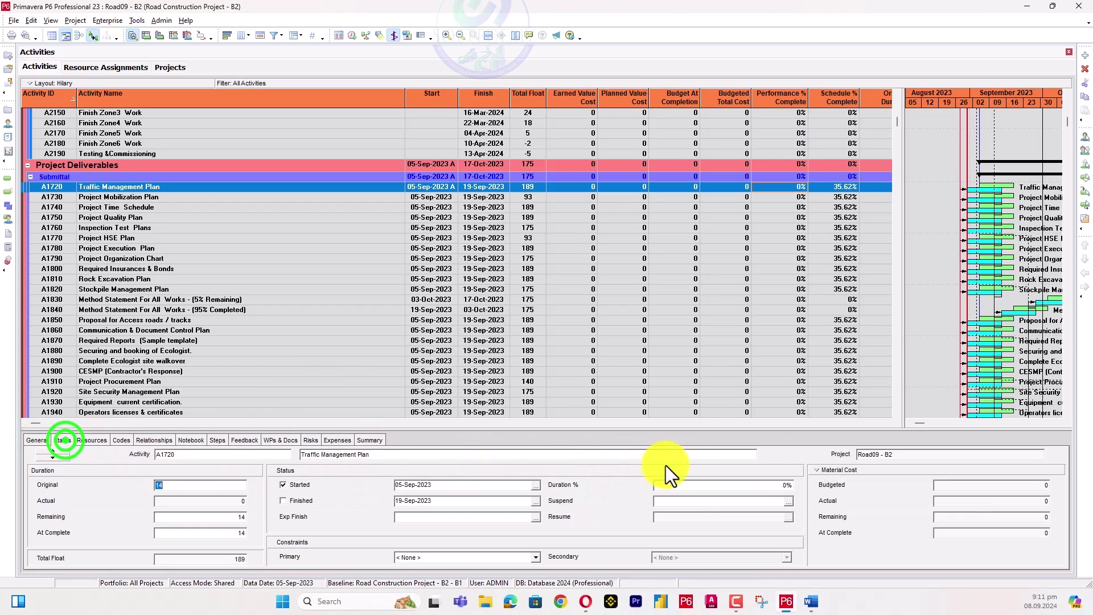
click(753, 485)
text(40)
key(Return)
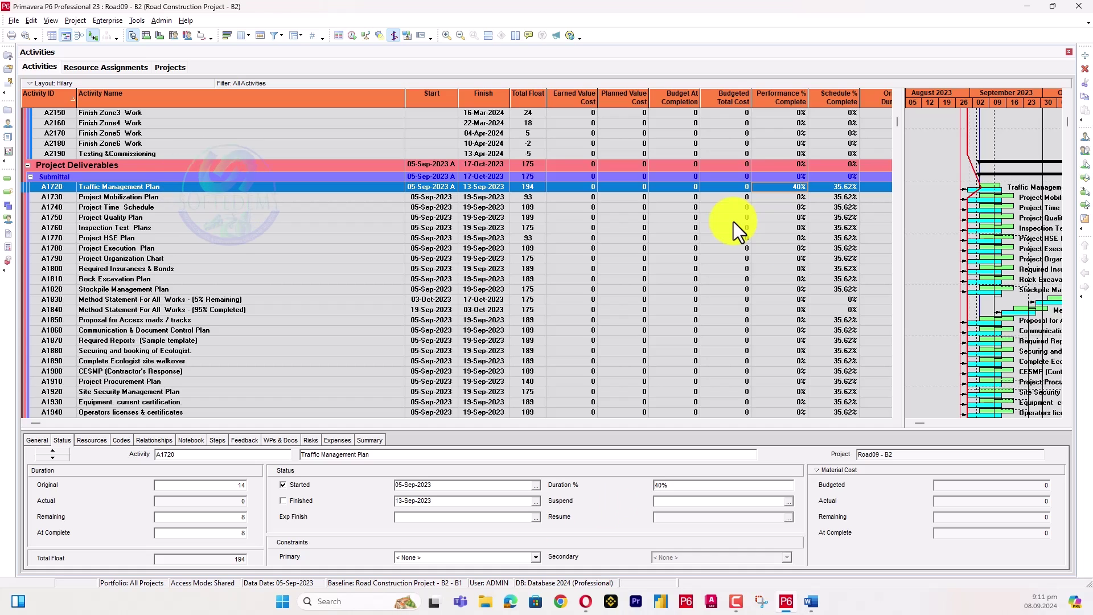
- Review the WBS-level Schedule % Complete diagrams in the Word Schedule document, compare them with the Submittal WBS in Primavera P6, and return to P6
scroll(819, 191, up, 2)
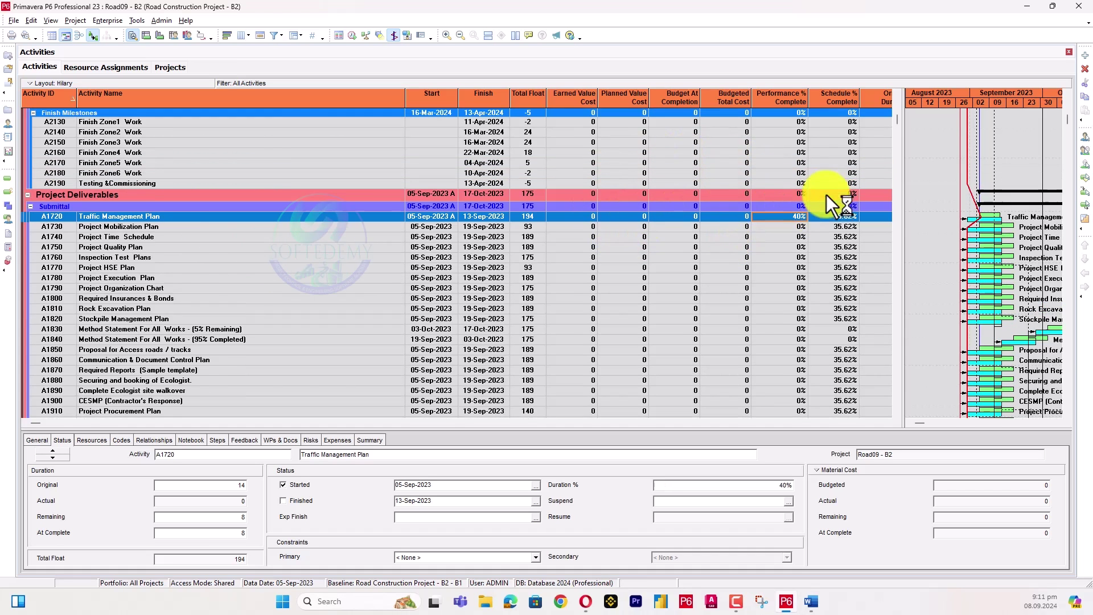
click(811, 601)
scroll(455, 370, down, 15)
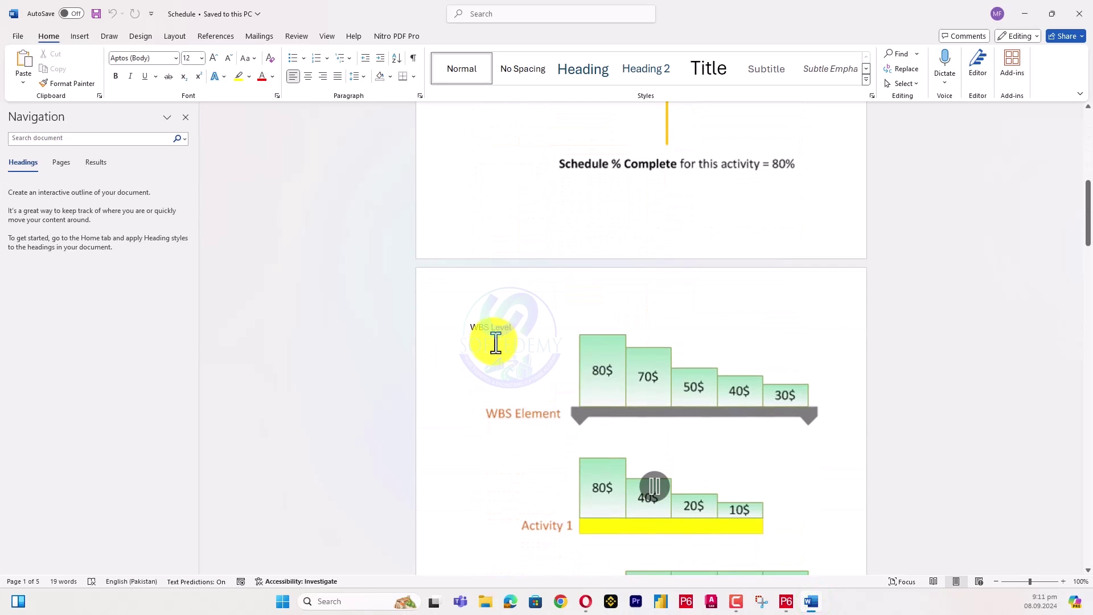
scroll(501, 344, down, 2)
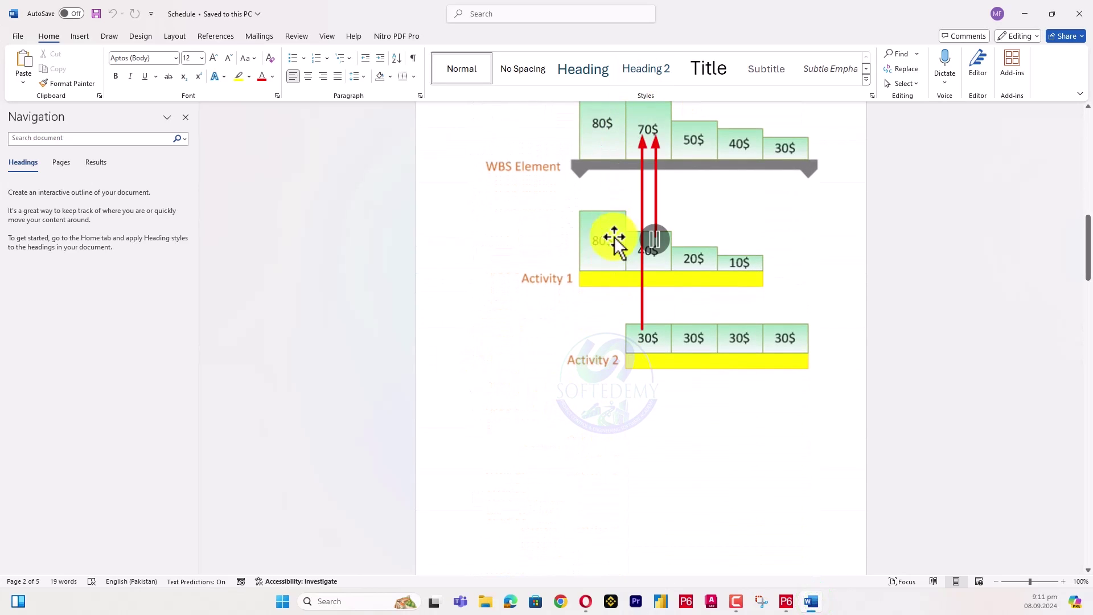
scroll(763, 190, down, 10)
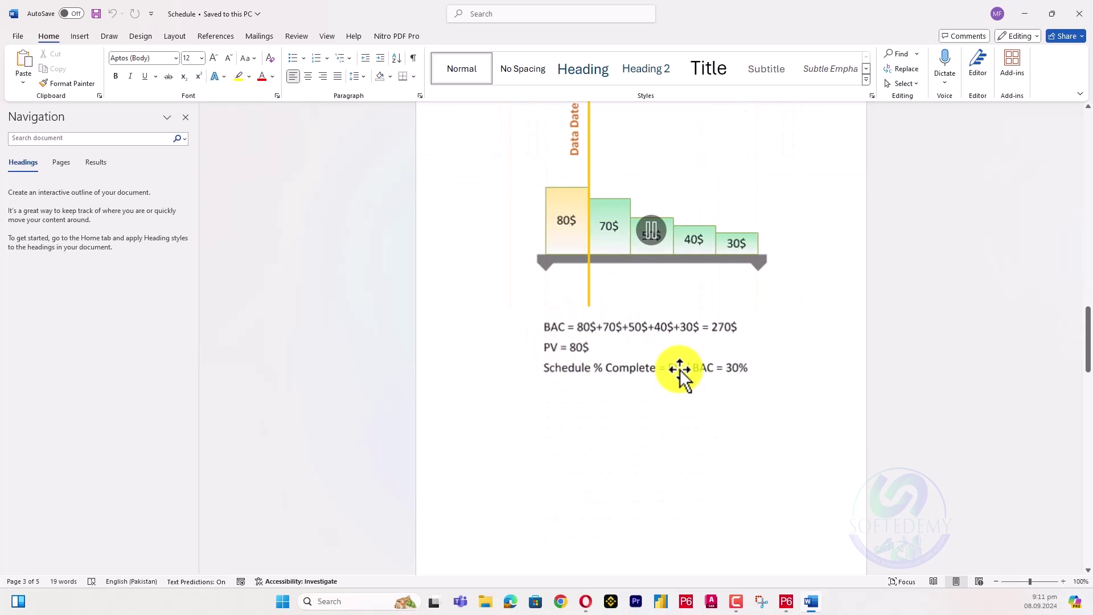
scroll(672, 377, up, 1)
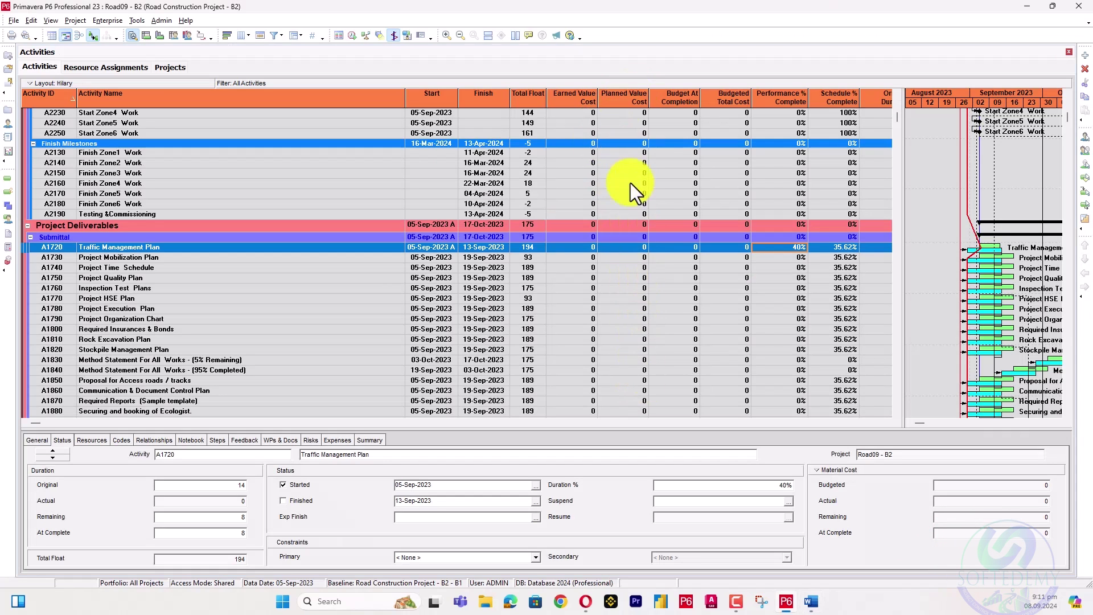
scroll(630, 238, down, 1)
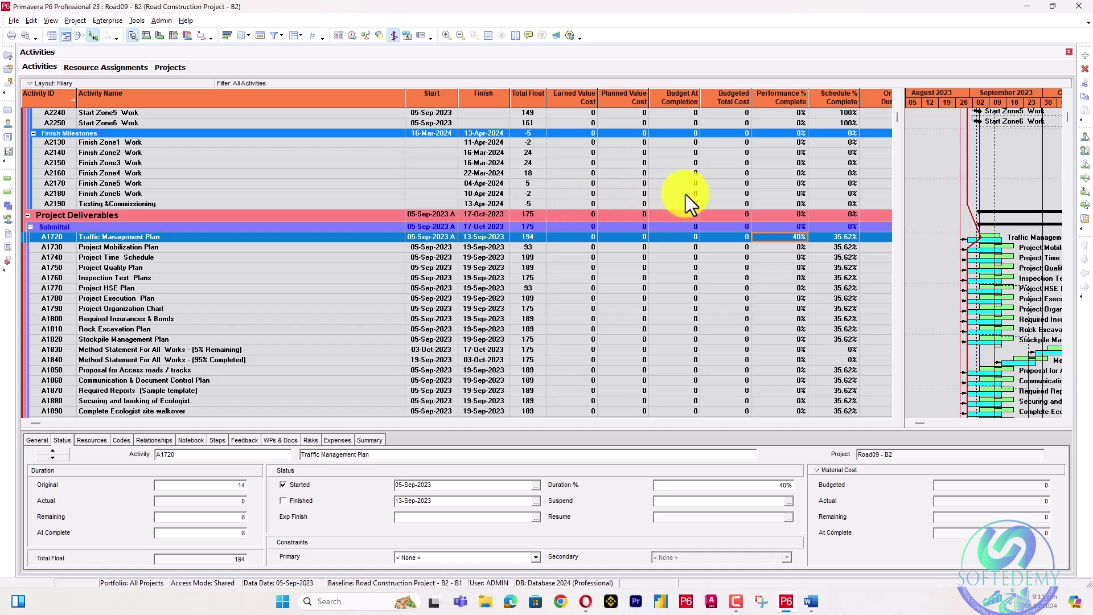
key(alt+Tab)
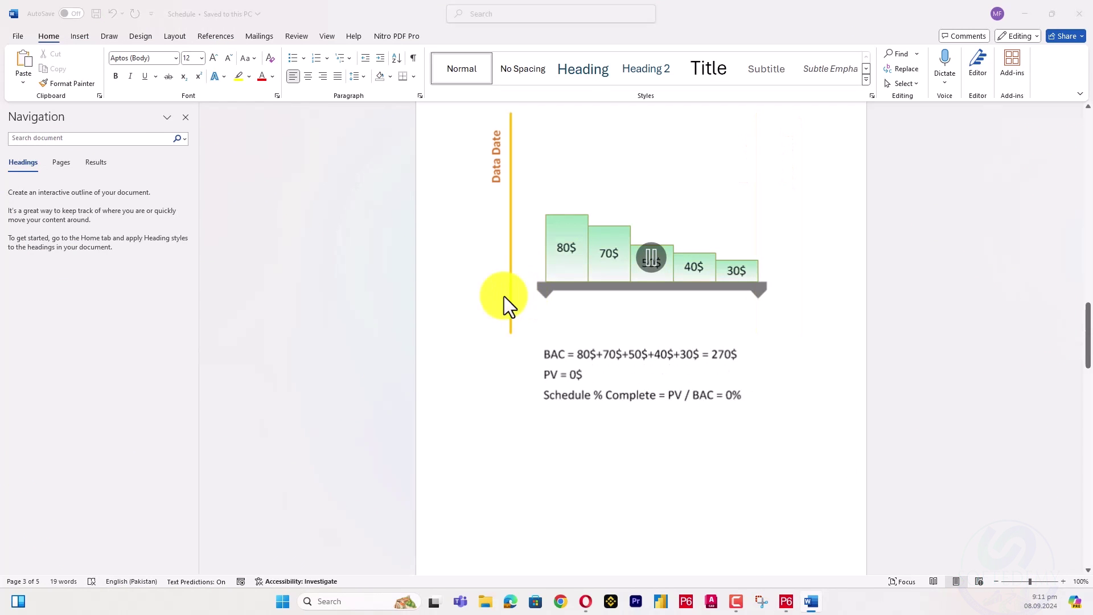
key(alt+Tab)
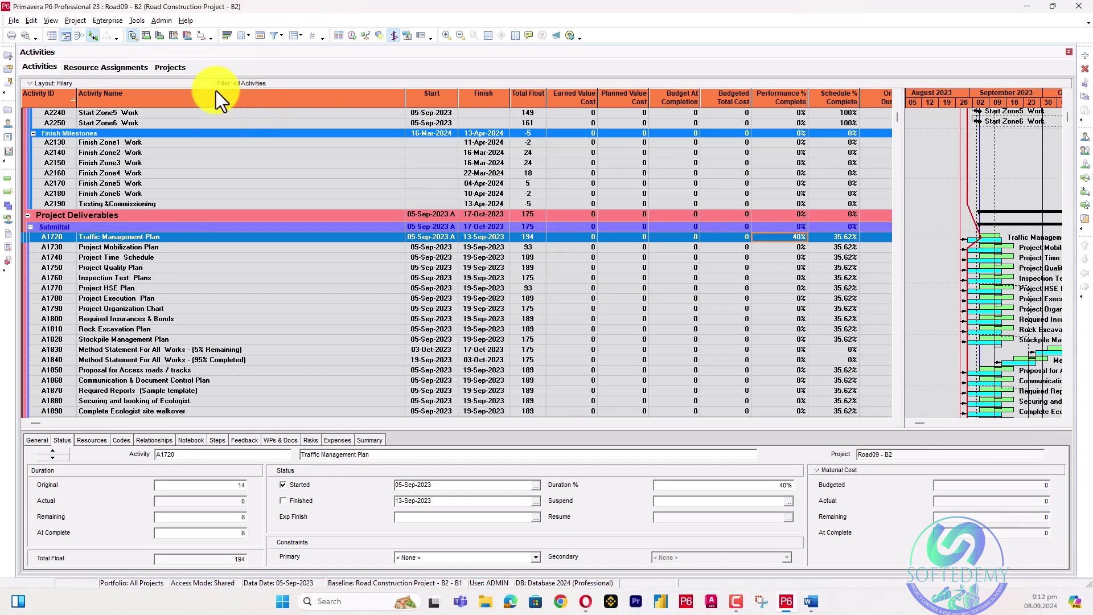
click(84, 19)
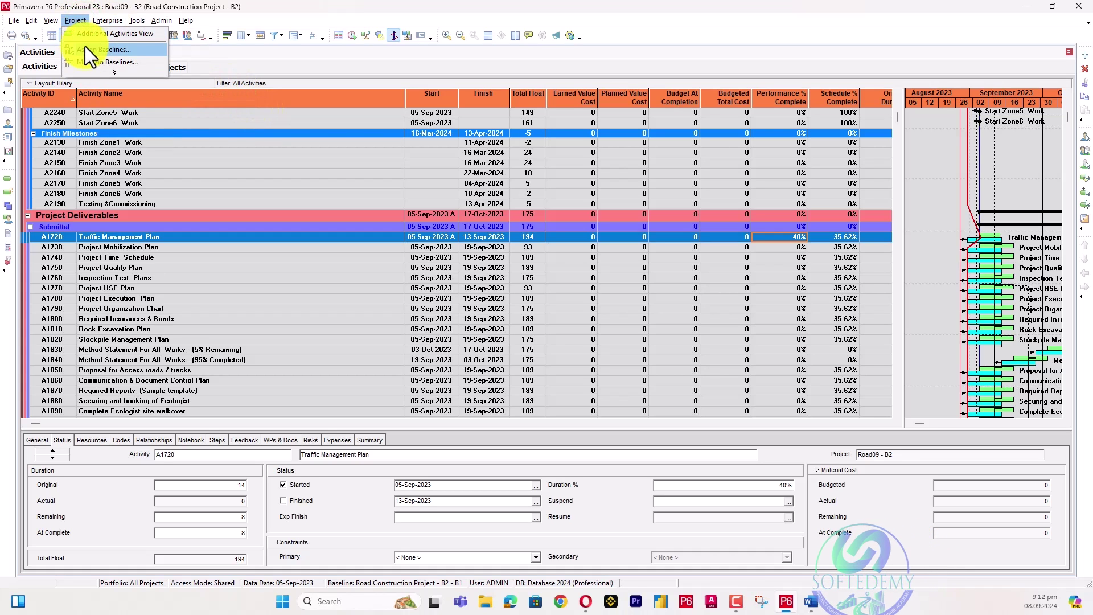
click(221, 53)
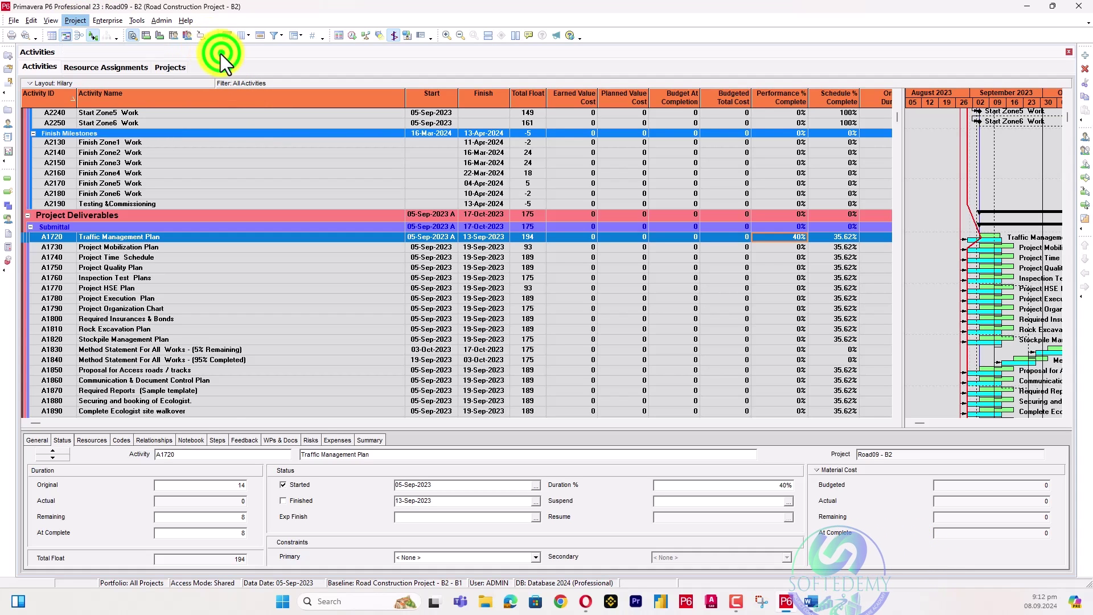
click(14, 20)
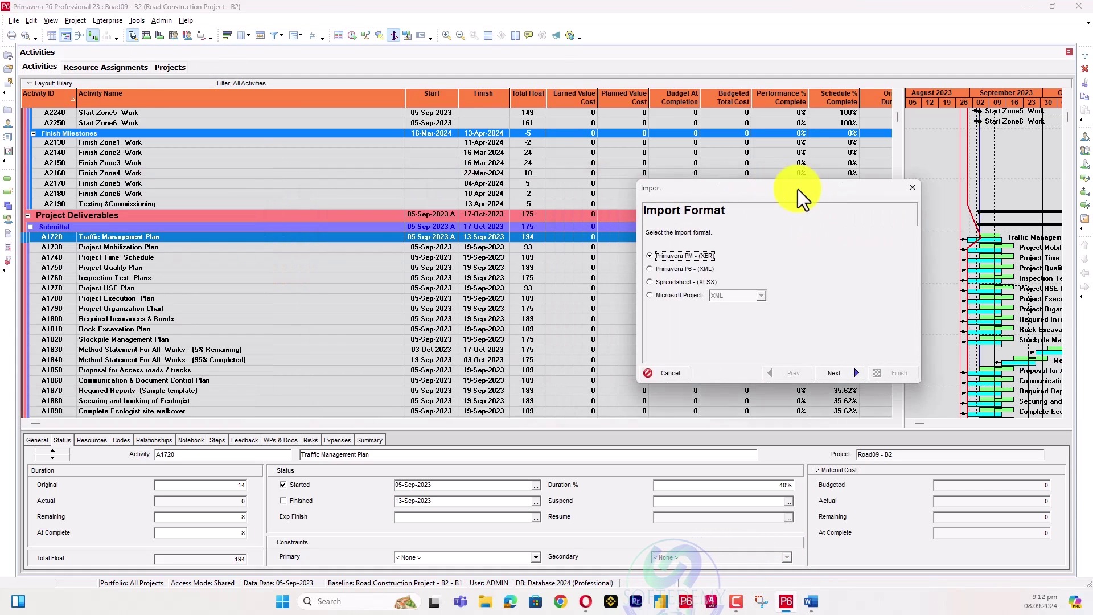
click(692, 283)
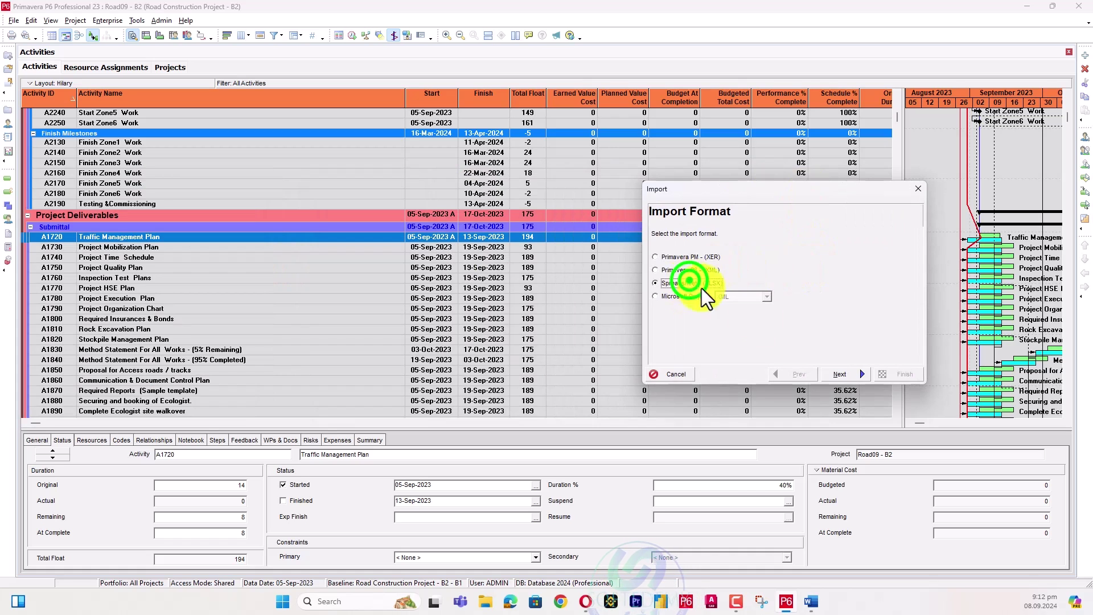
click(849, 375)
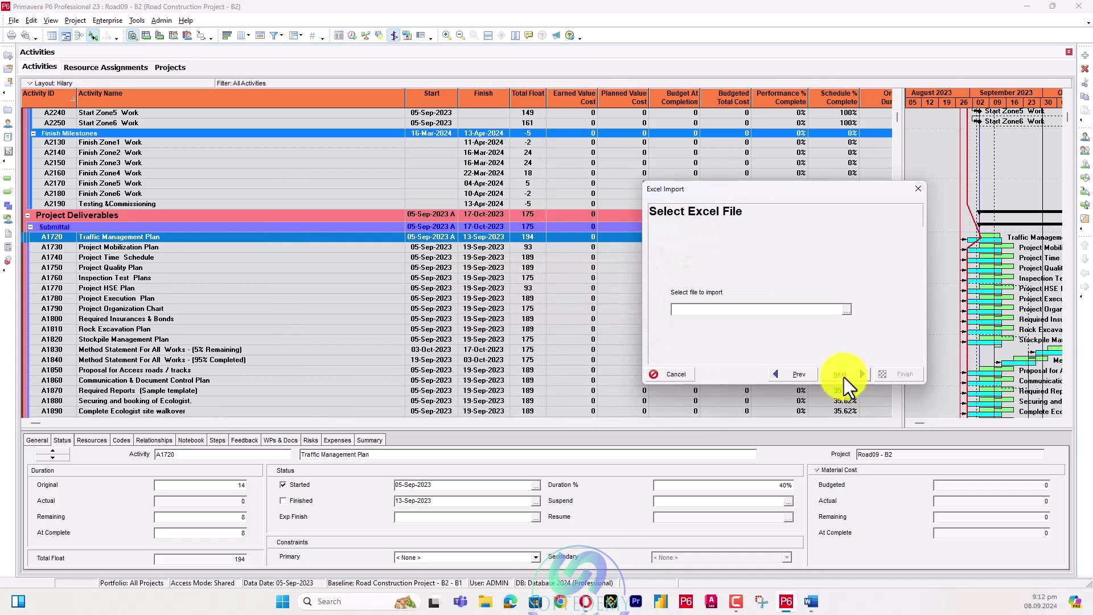
click(845, 309)
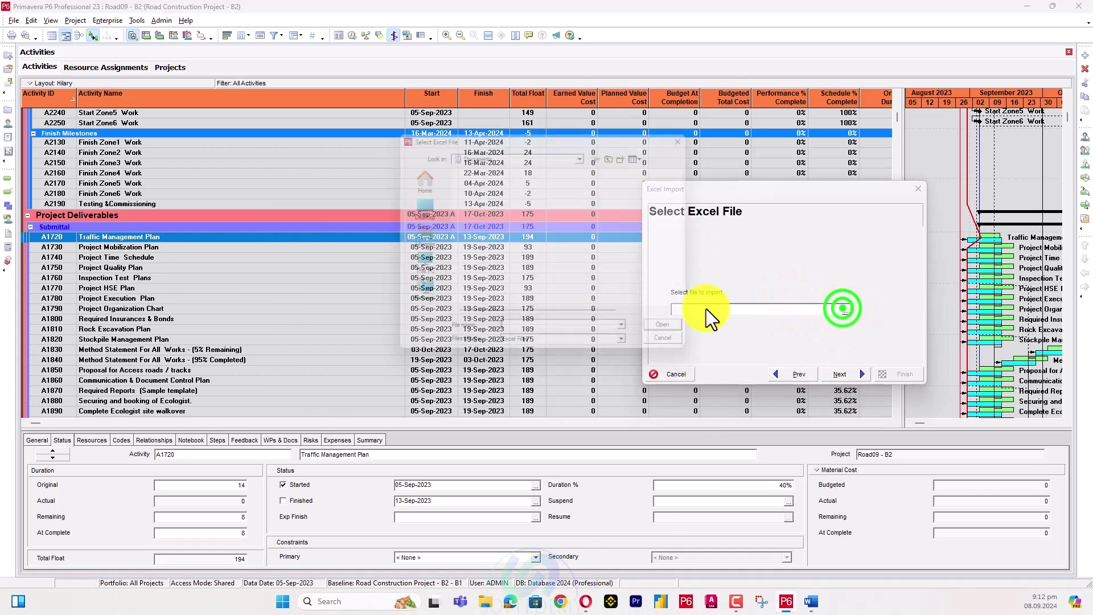
click(422, 206)
scroll(635, 293, down, 10)
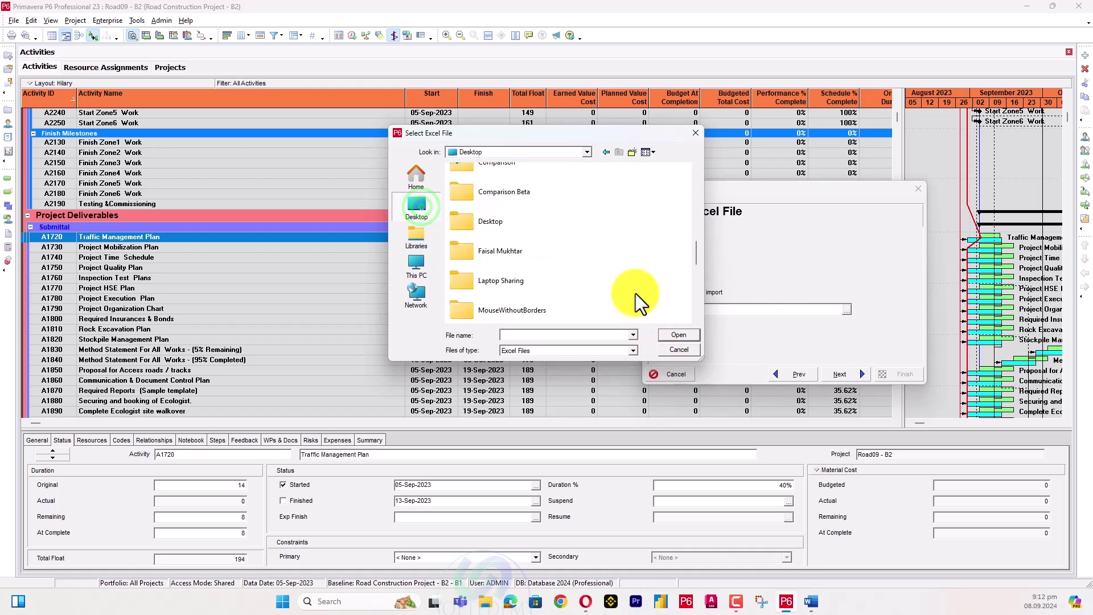
scroll(636, 294, up, 3)
scroll(585, 294, down, 3)
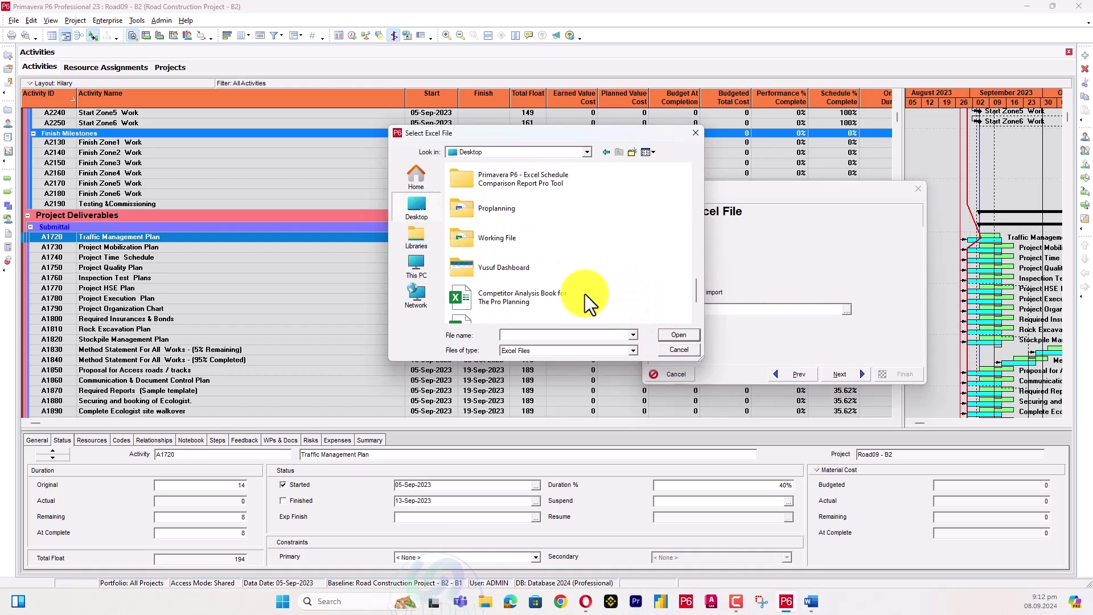
click(519, 234)
double_click(519, 234)
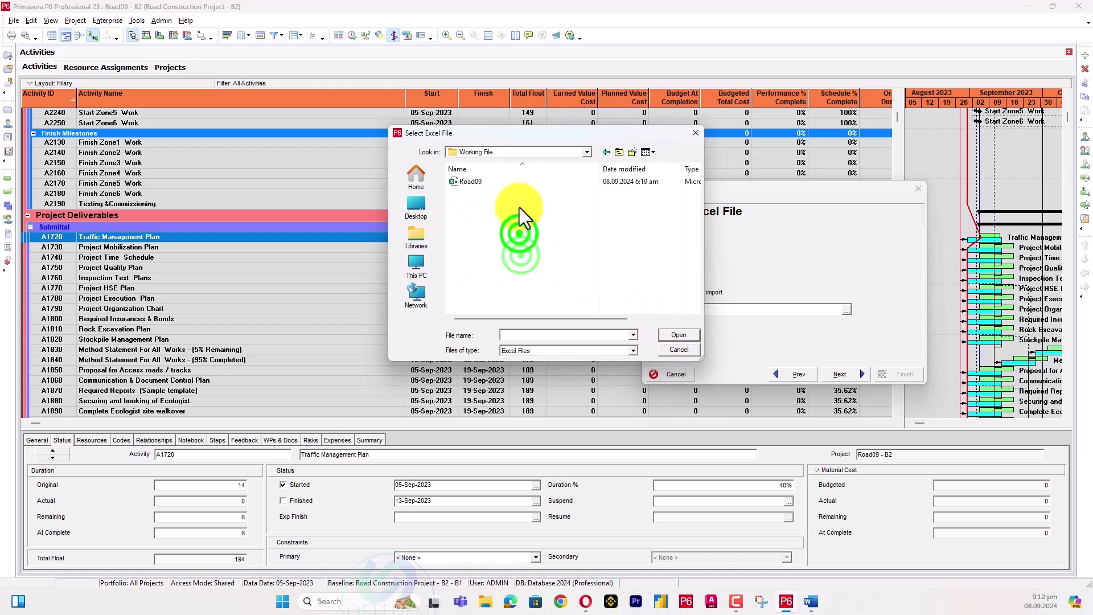
click(533, 182)
click(682, 334)
click(840, 373)
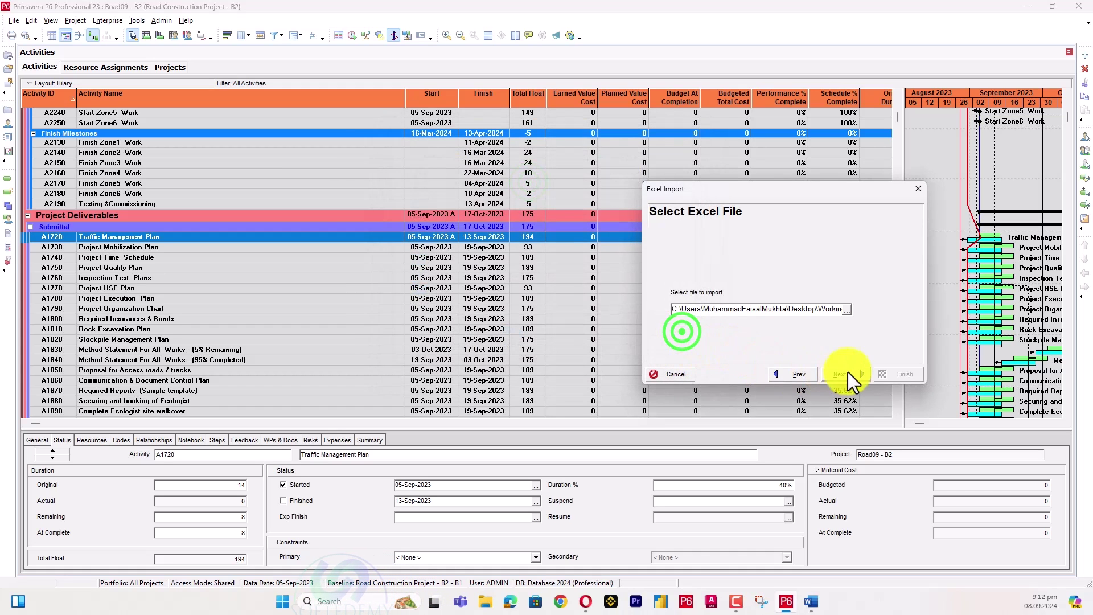
click(848, 290)
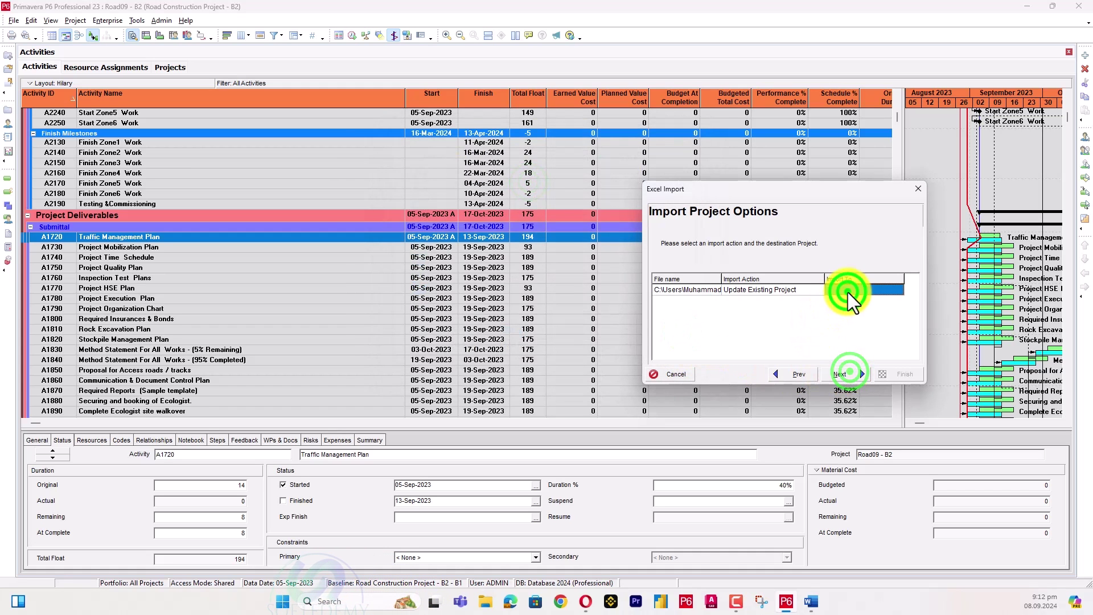
click(897, 289)
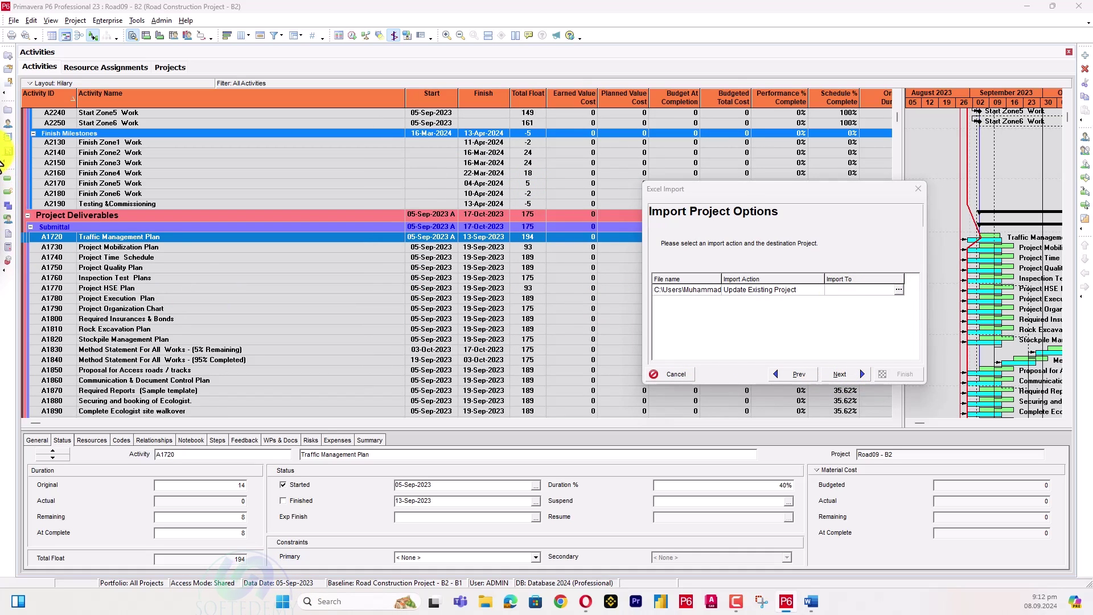
click(74, 170)
click(849, 374)
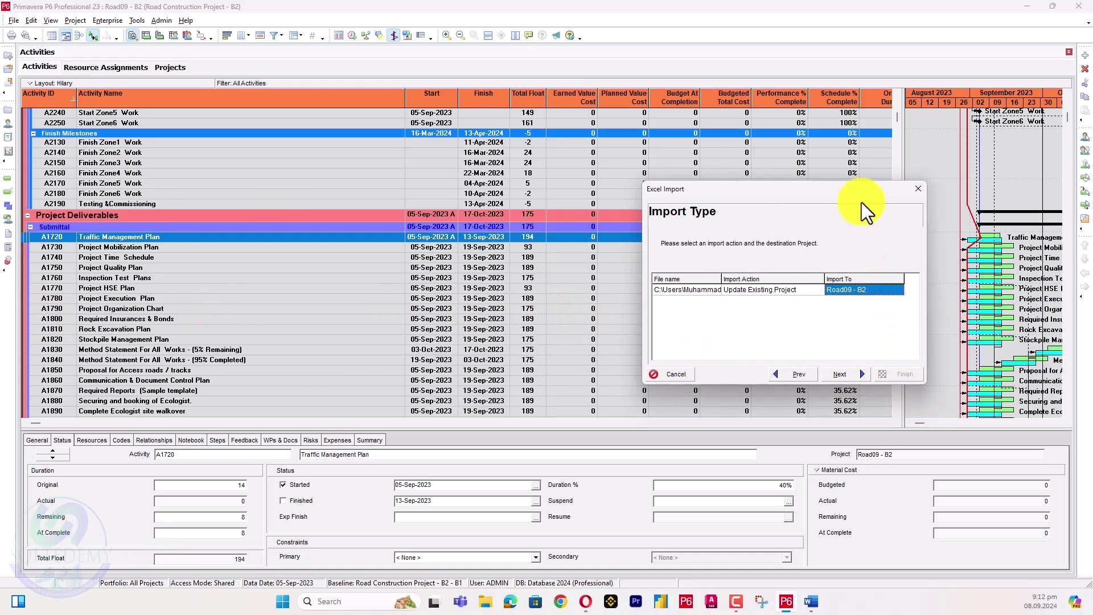
click(925, 186)
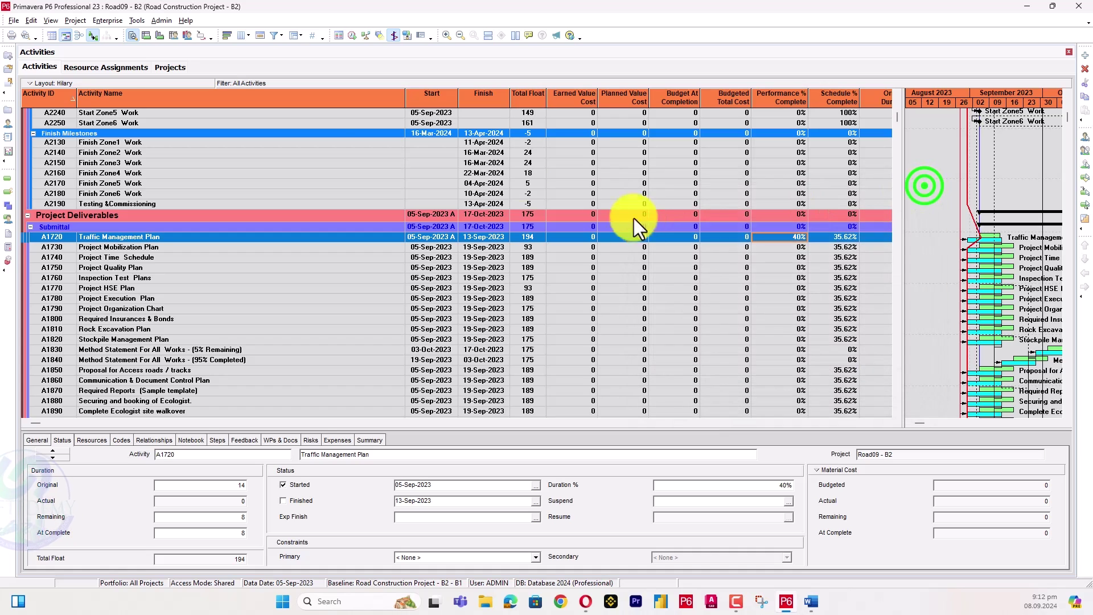
- Set the Units Format unit of time to Day in the user preferences
click(31, 20)
click(38, 49)
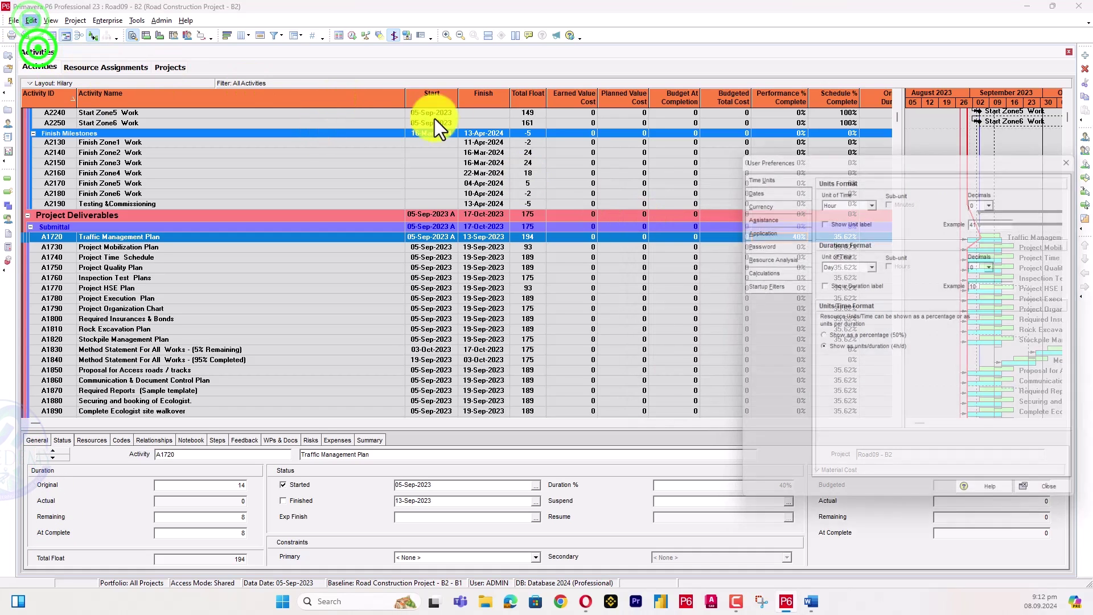
click(843, 216)
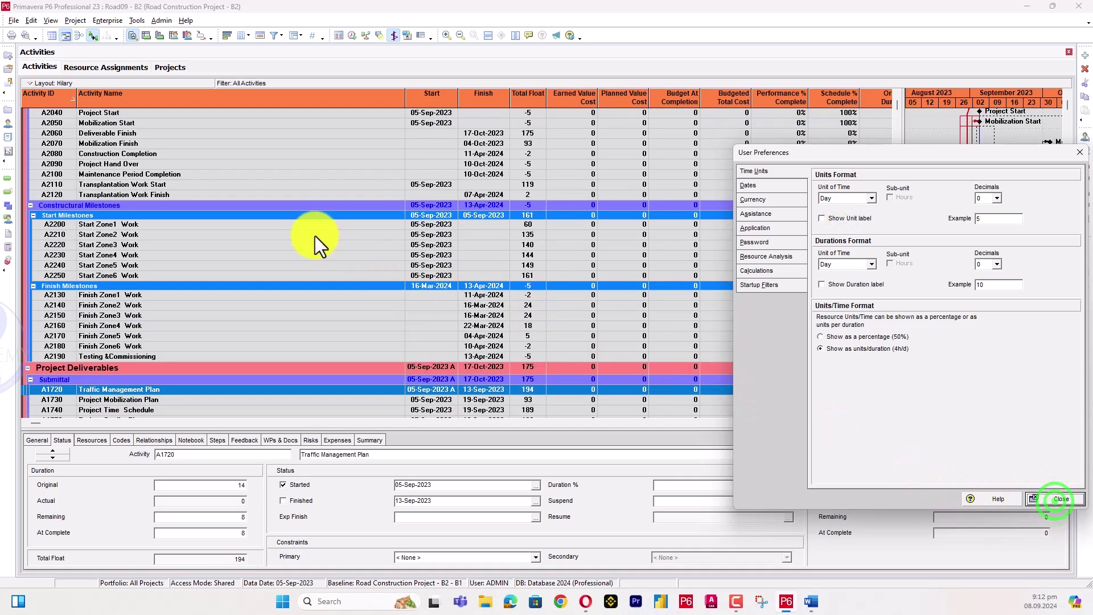
click(1056, 499)
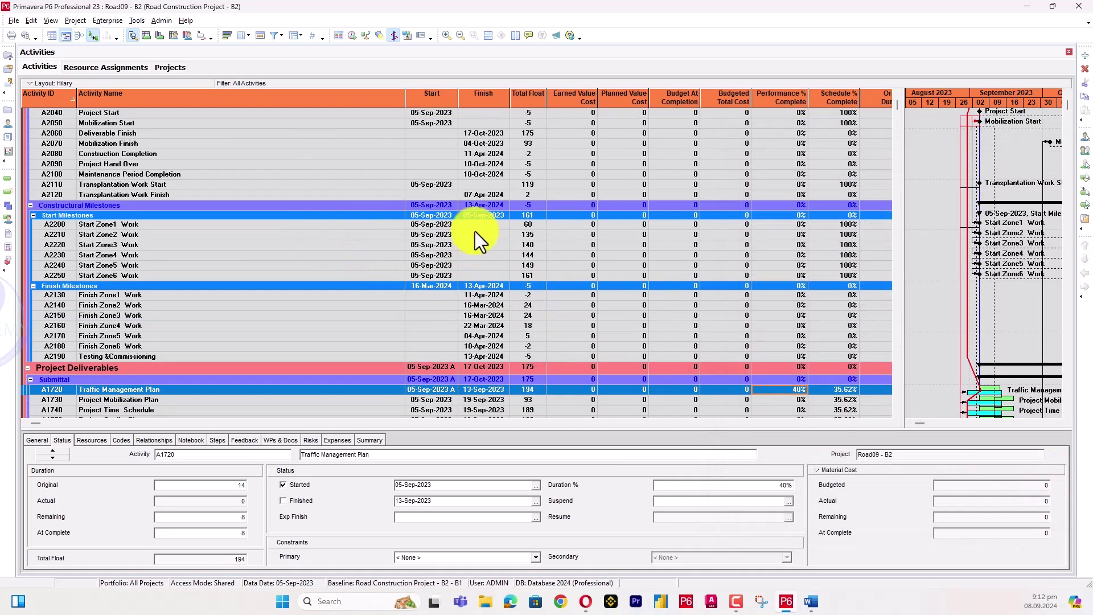
- Begin a Spreadsheet (XLSX) import and choose the Road09 workbook from the Working File folder on the desktop
click(13, 21)
click(25, 49)
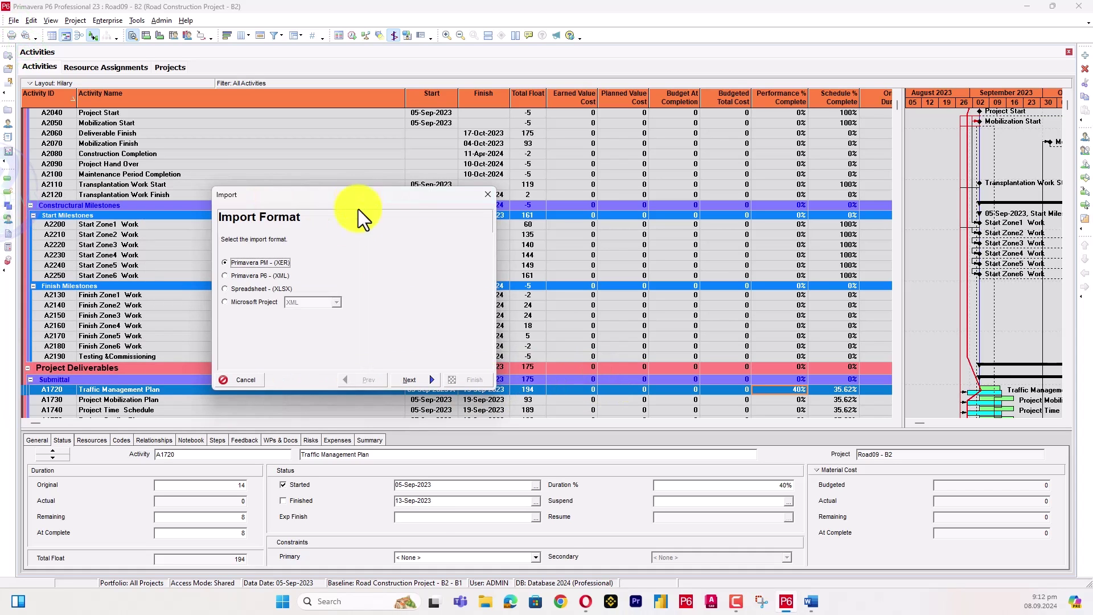
click(405, 378)
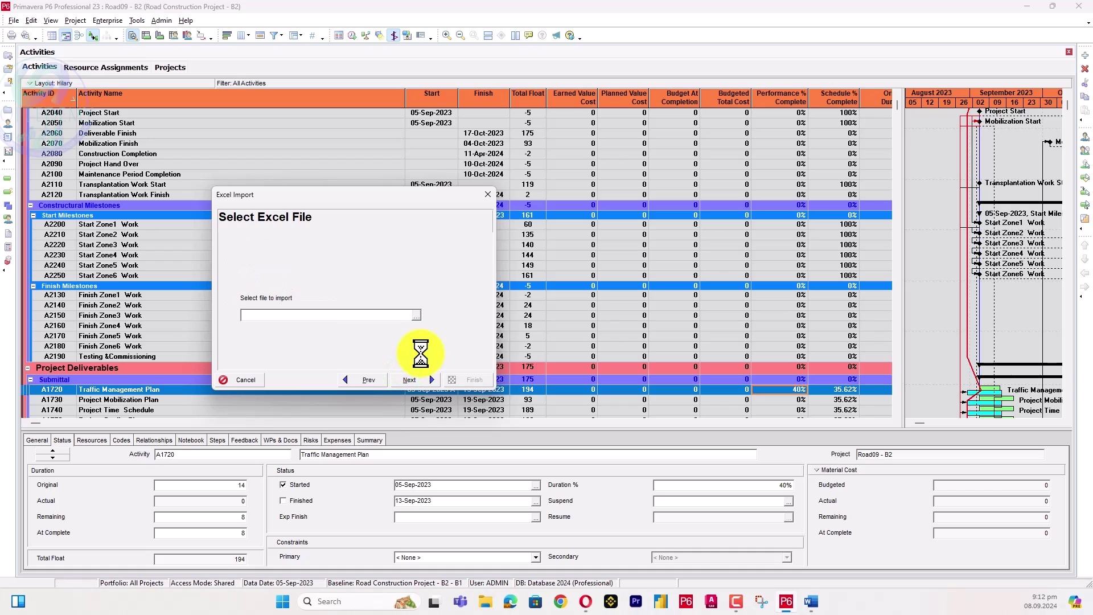
click(416, 315)
click(417, 204)
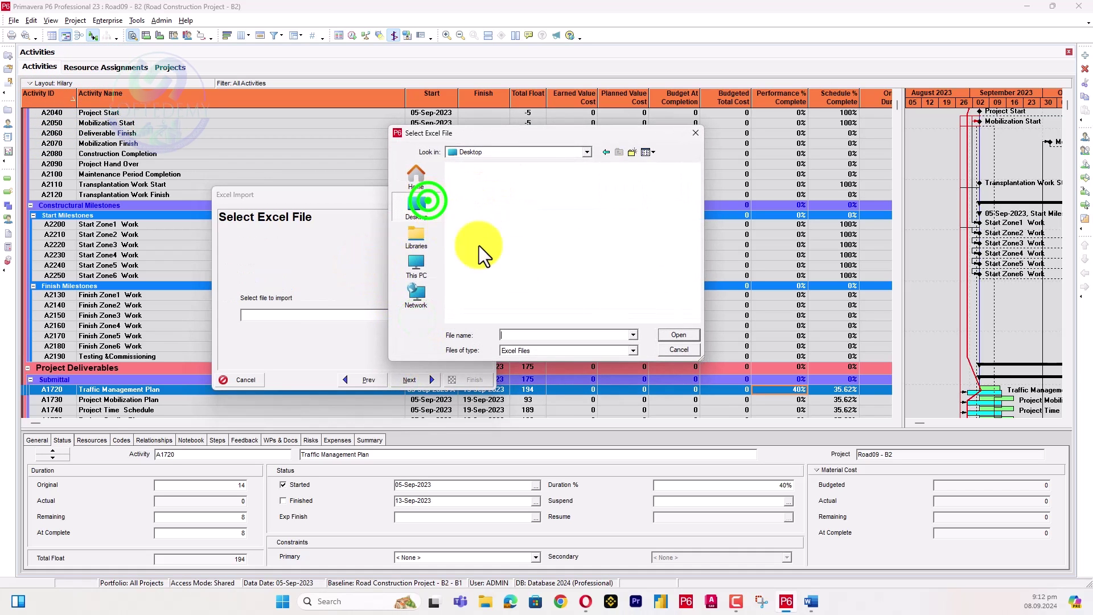
scroll(548, 268, down, 5)
scroll(608, 257, down, 5)
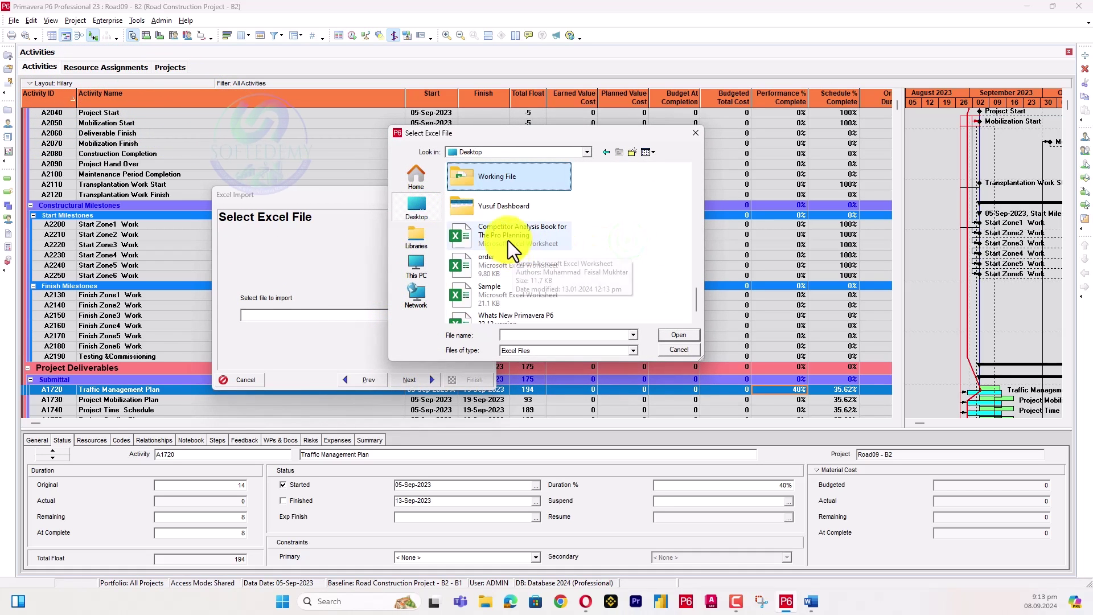
double_click(501, 211)
double_click(489, 183)
- Run the spreadsheet import with the action Update Existing Project and Road09 - B2 as the destination project
click(409, 380)
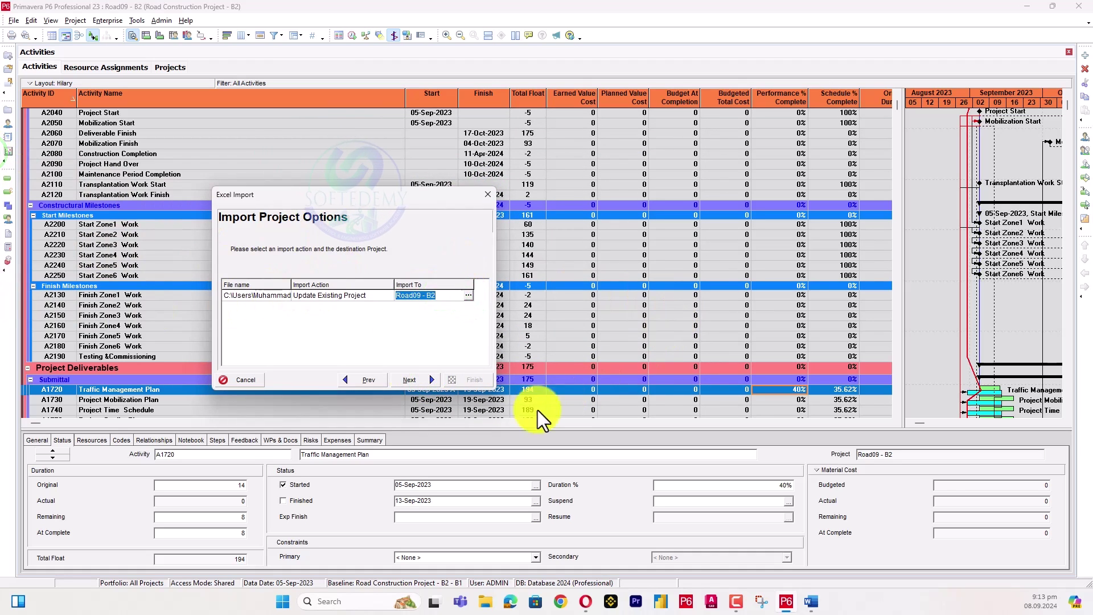
click(409, 379)
click(409, 380)
click(452, 376)
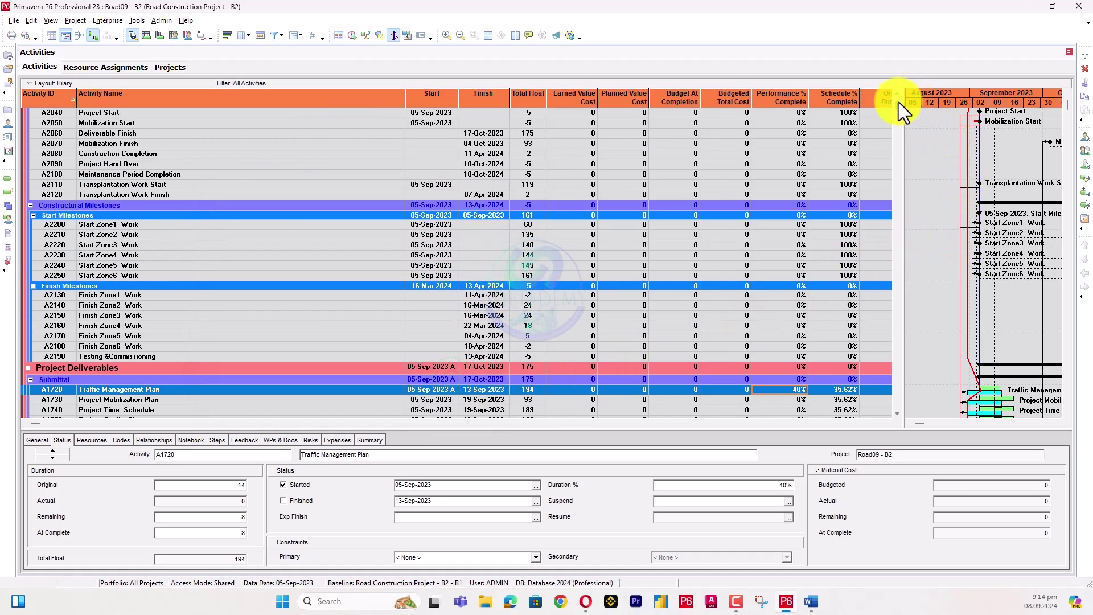
scroll(898, 101, up, 2)
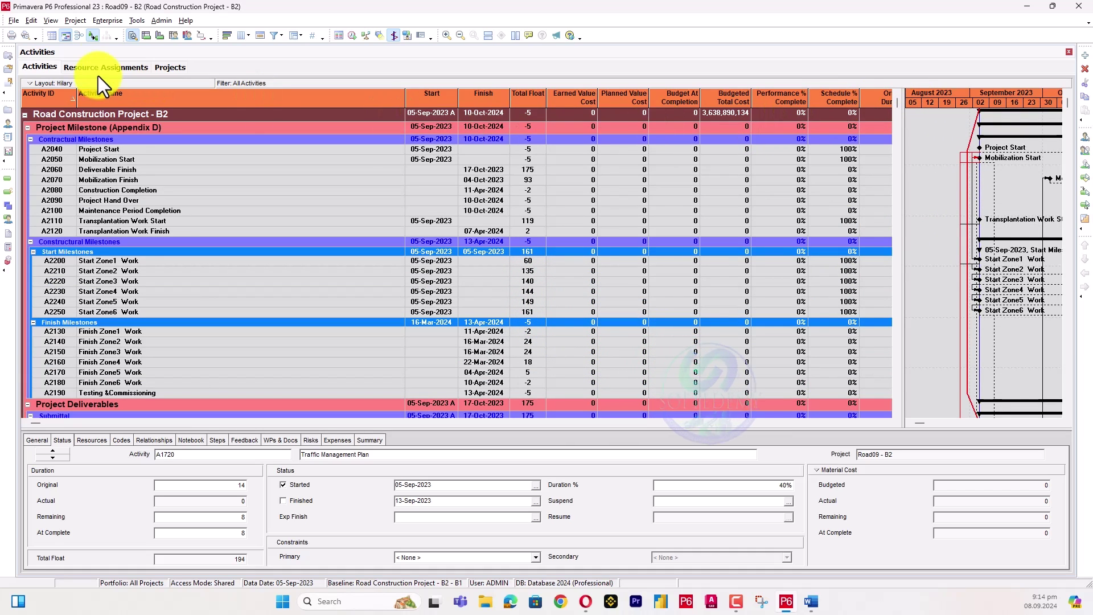
click(68, 19)
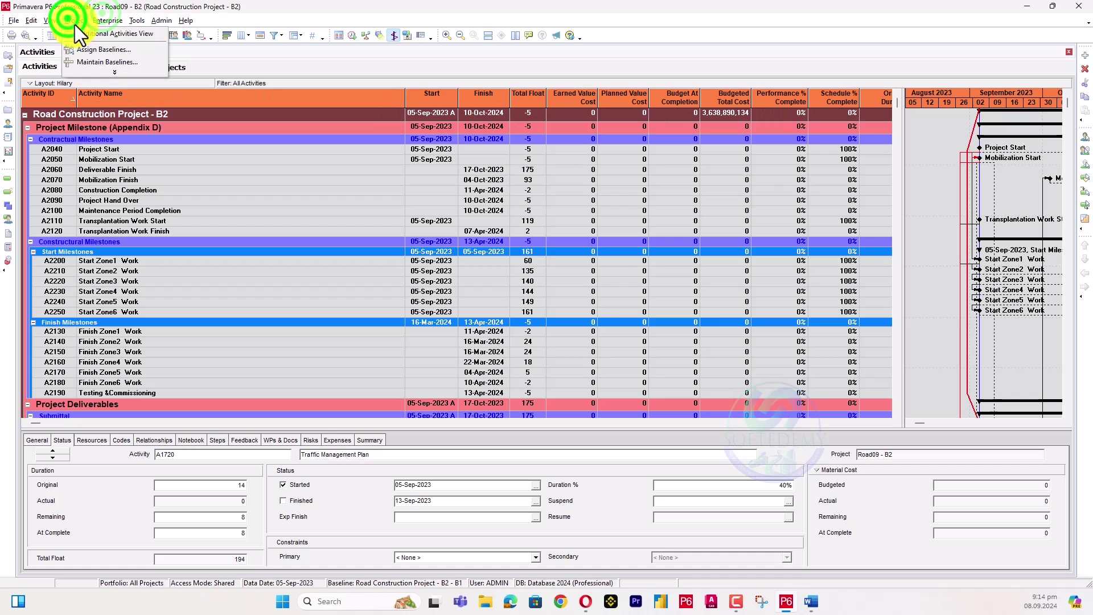
click(102, 49)
click(676, 210)
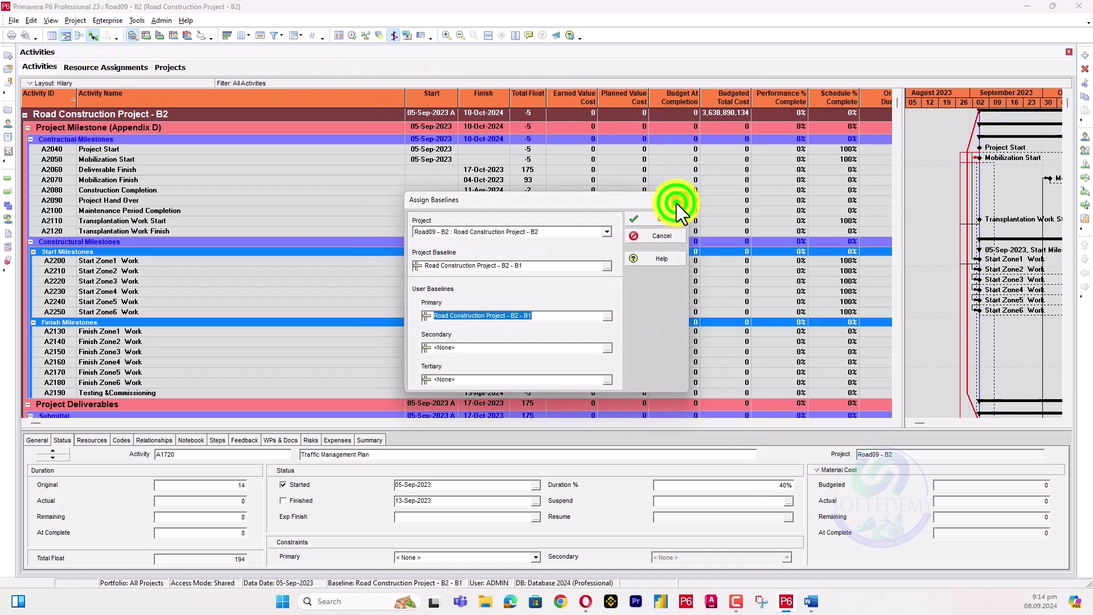
- In the baseline assignments, reset both the primary user baseline and the project baseline to <Current Project>
click(107, 19)
mouse_move(85, 23)
click(94, 48)
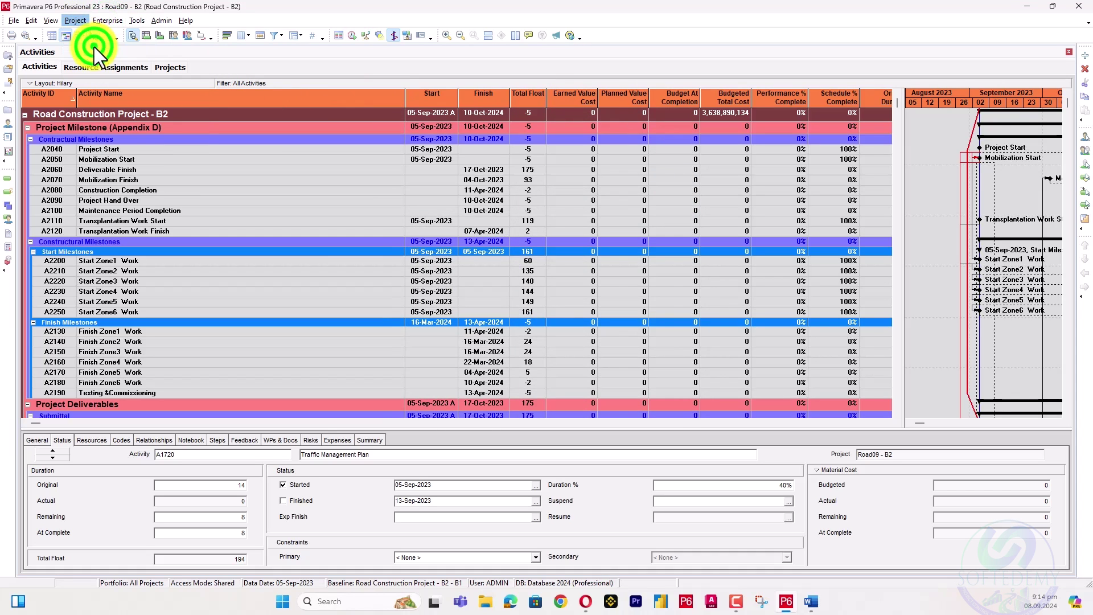
click(607, 316)
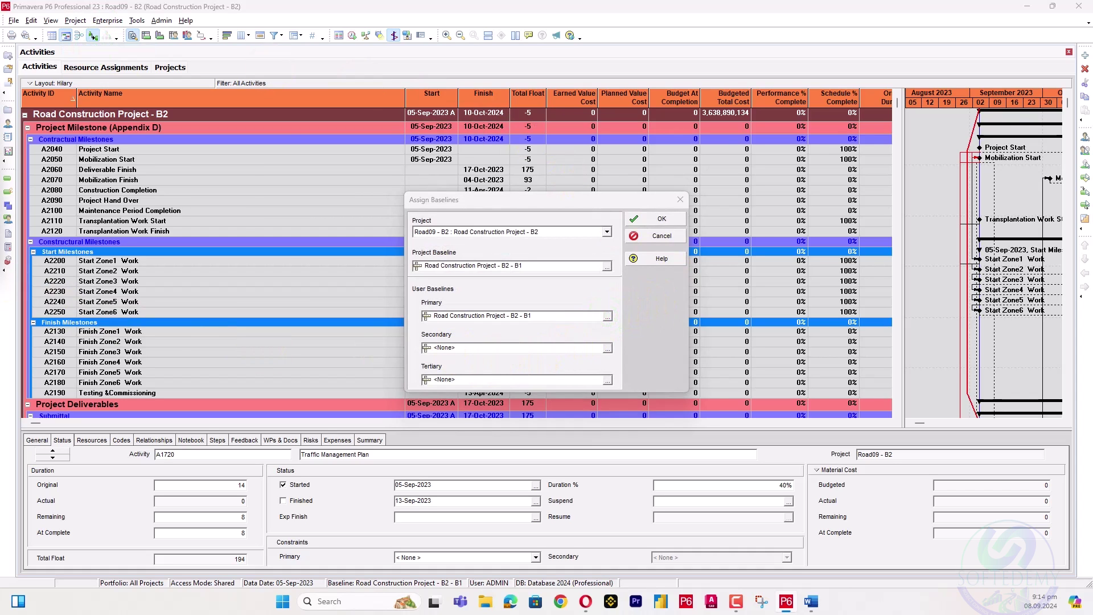
click(732, 156)
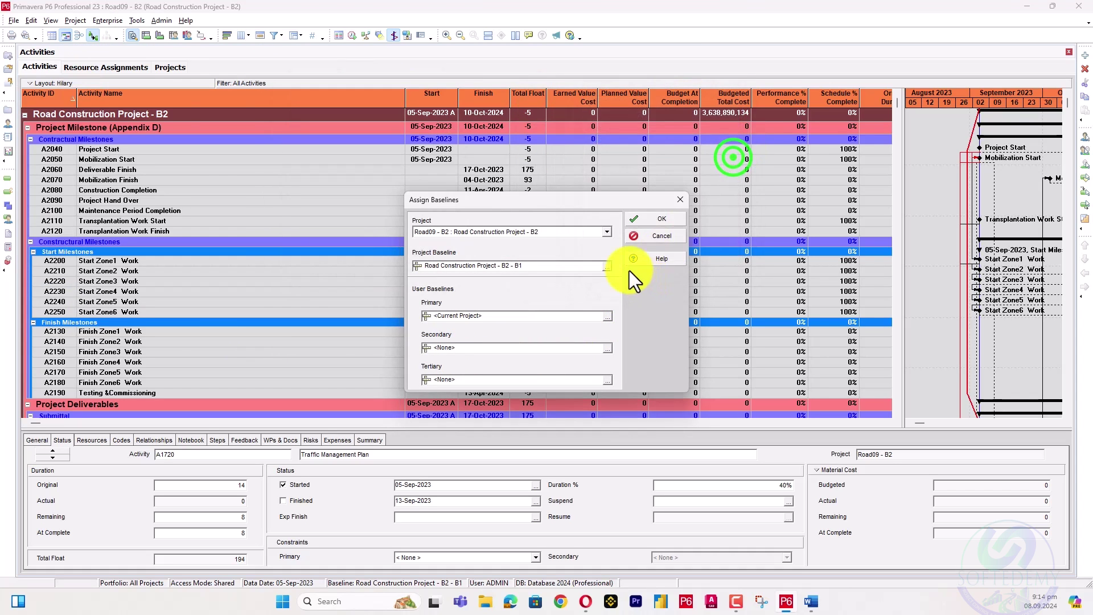
click(608, 266)
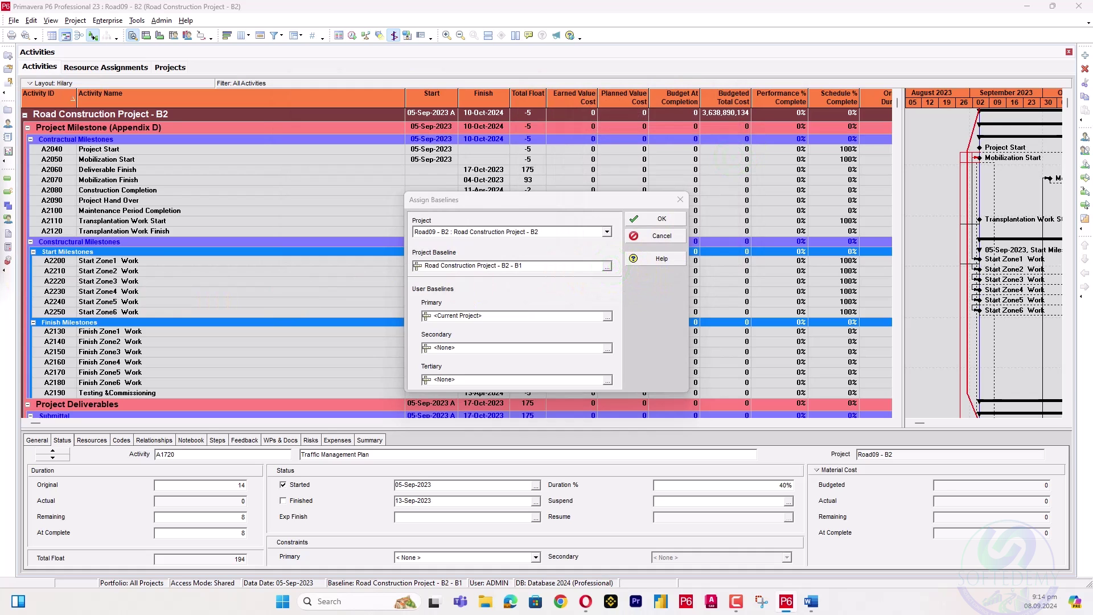
click(812, 188)
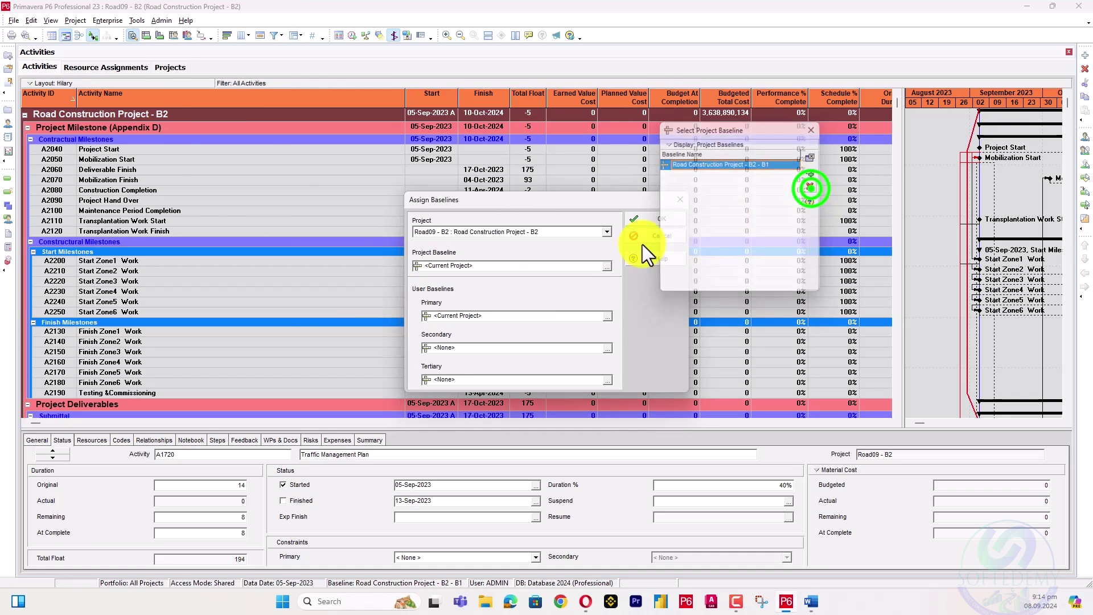
click(640, 220)
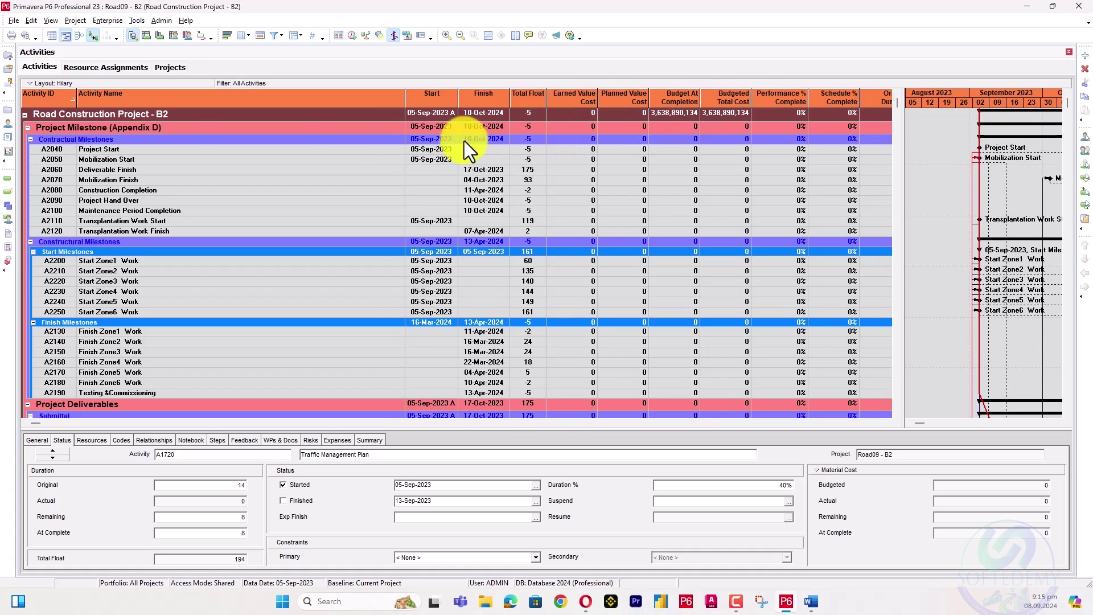
- Restore the baseline Road Construction Project - B2 - B1 as a separate project, unlinking it from the current project
click(74, 22)
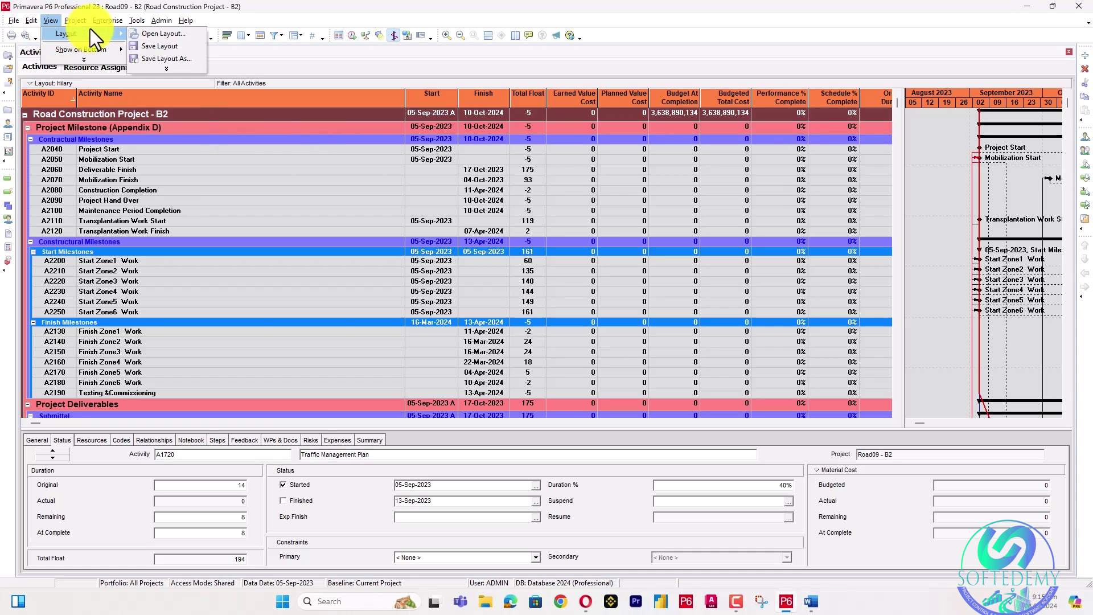
click(103, 63)
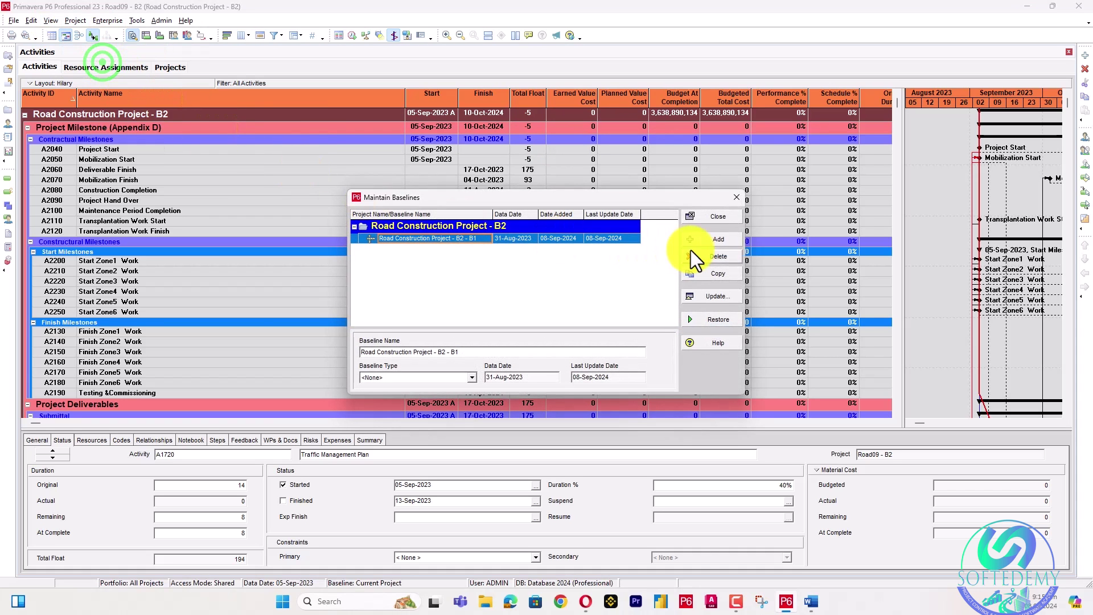
click(705, 322)
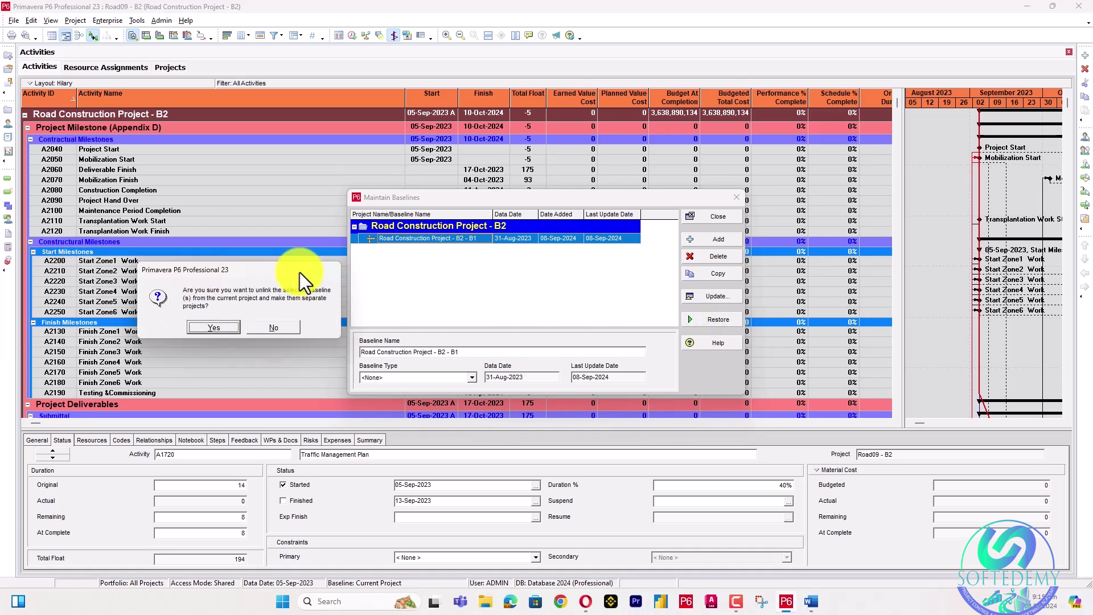
click(469, 330)
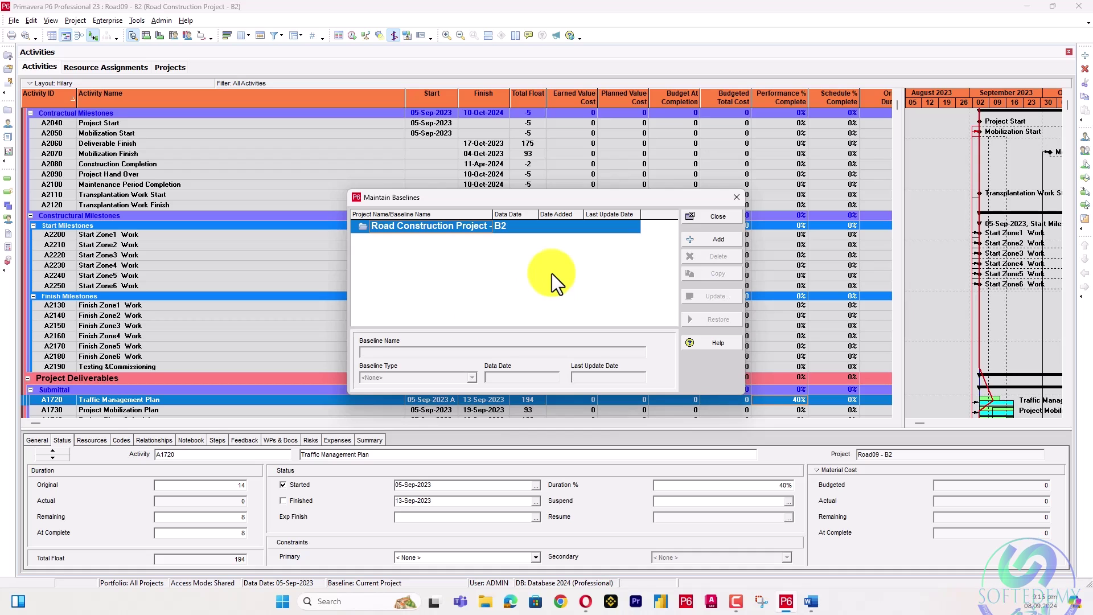
- Add two new baselines to Road Construction Project - B2, each saved as a copy of the current project
click(693, 239)
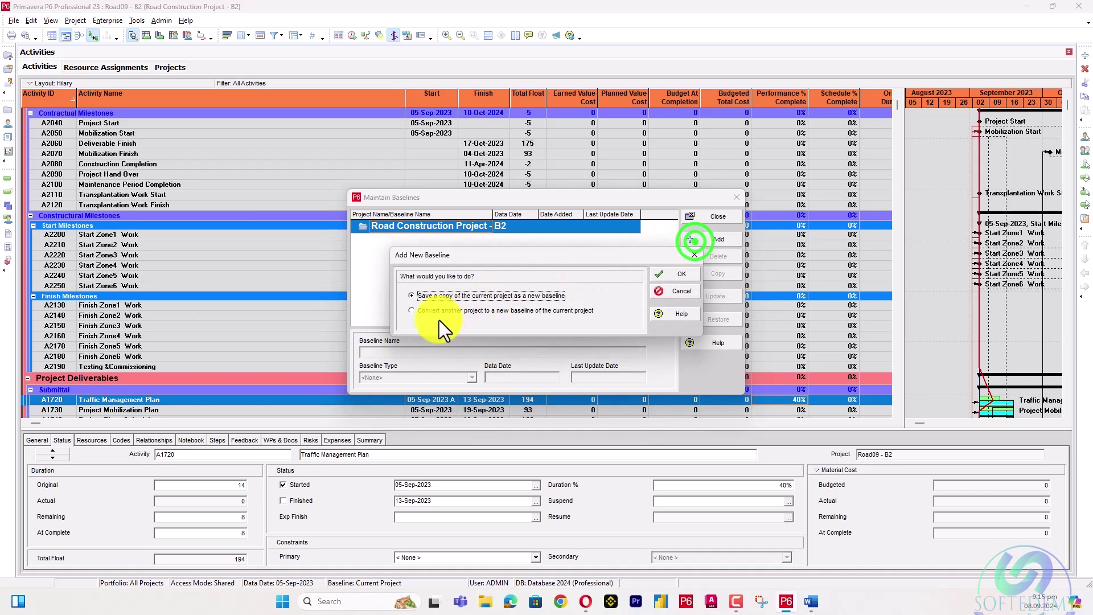
click(497, 311)
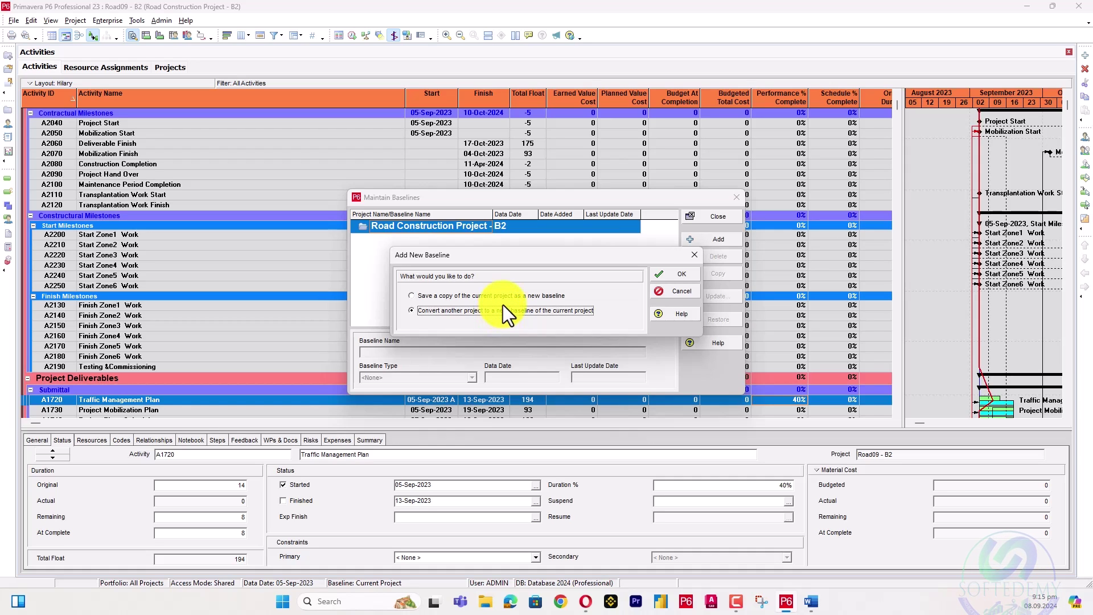
click(501, 295)
click(667, 280)
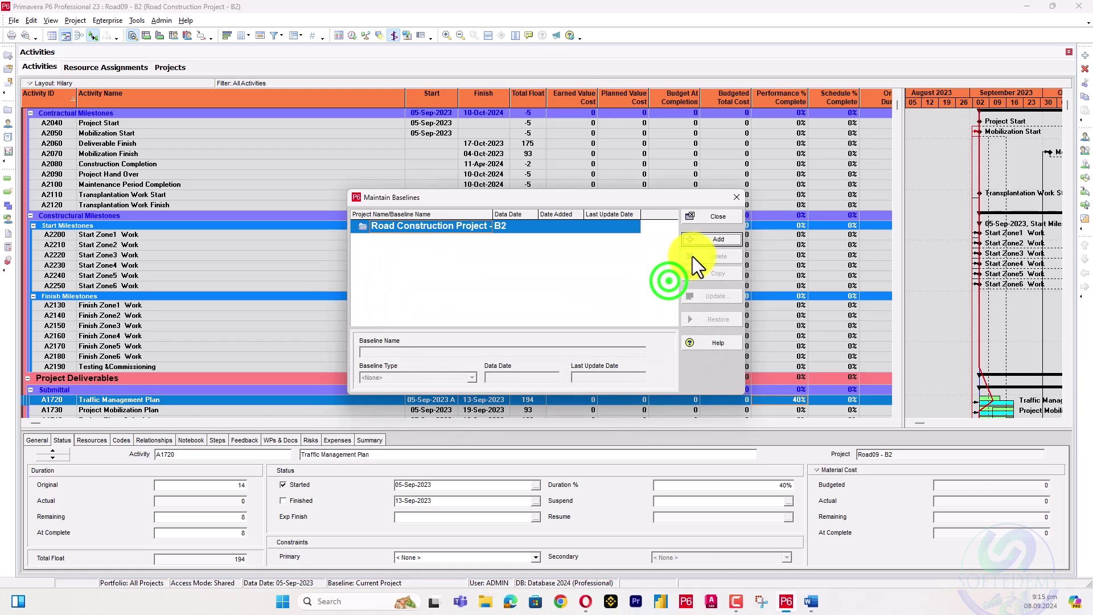
click(709, 241)
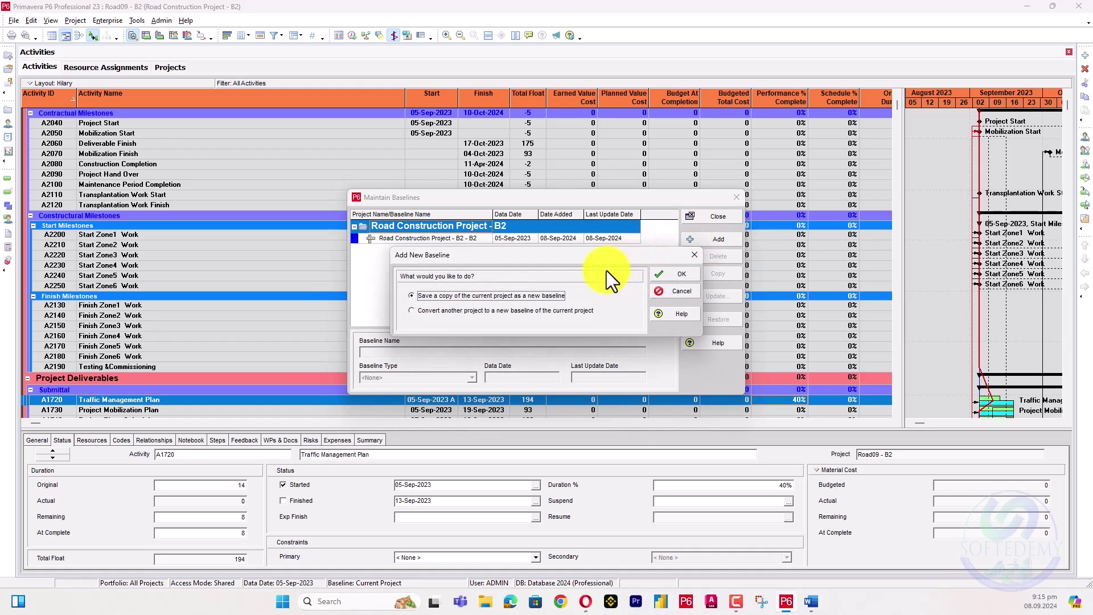
click(668, 277)
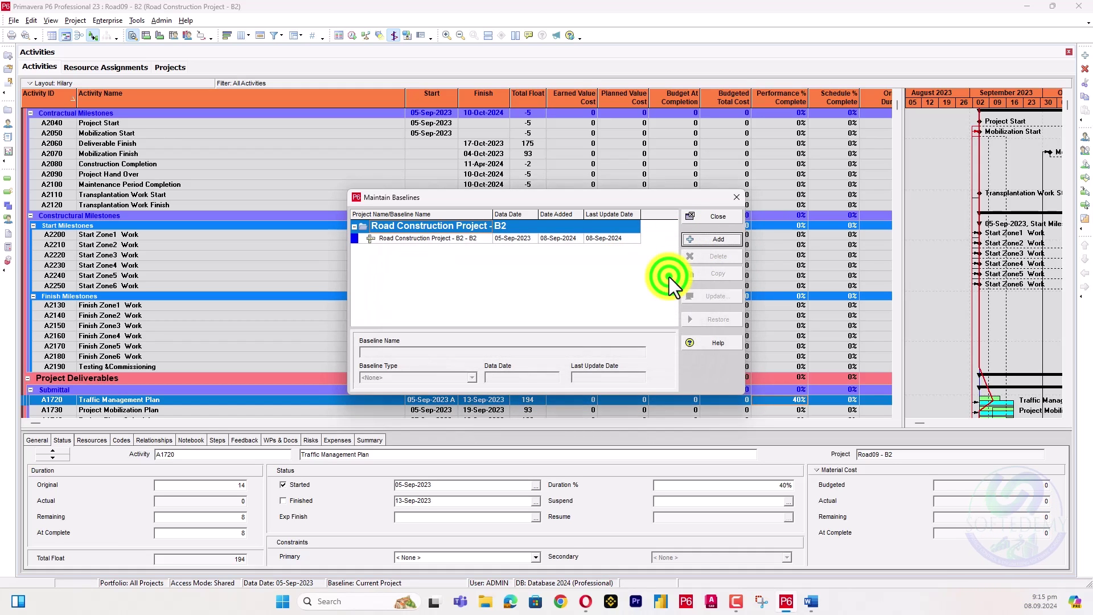
- Delete the baseline Road Construction Project - B2 - B2 and close the baseline maintenance dialog
click(538, 241)
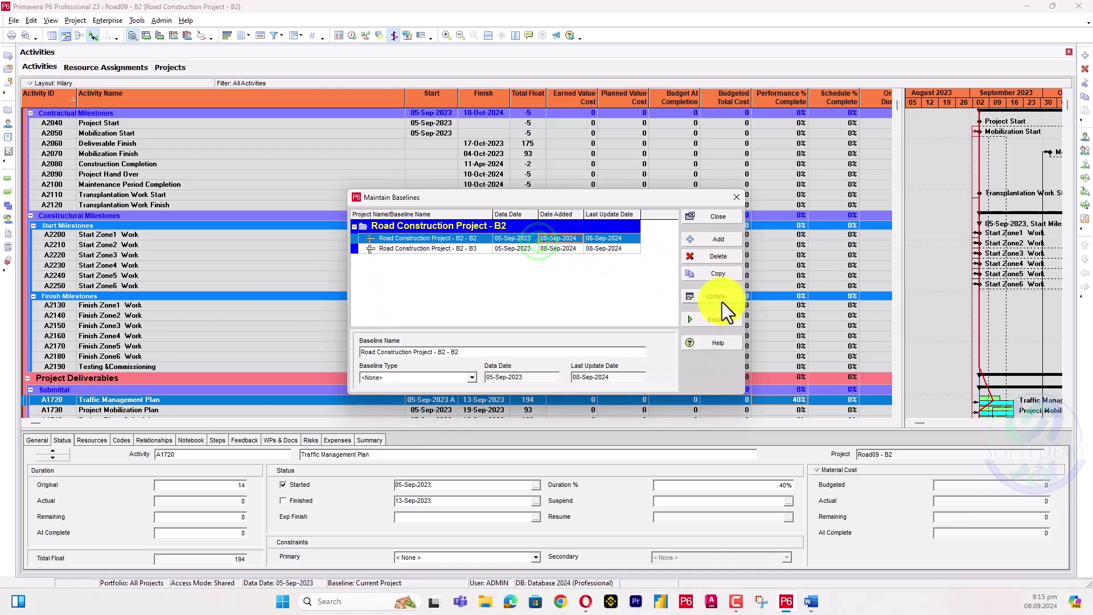
click(709, 255)
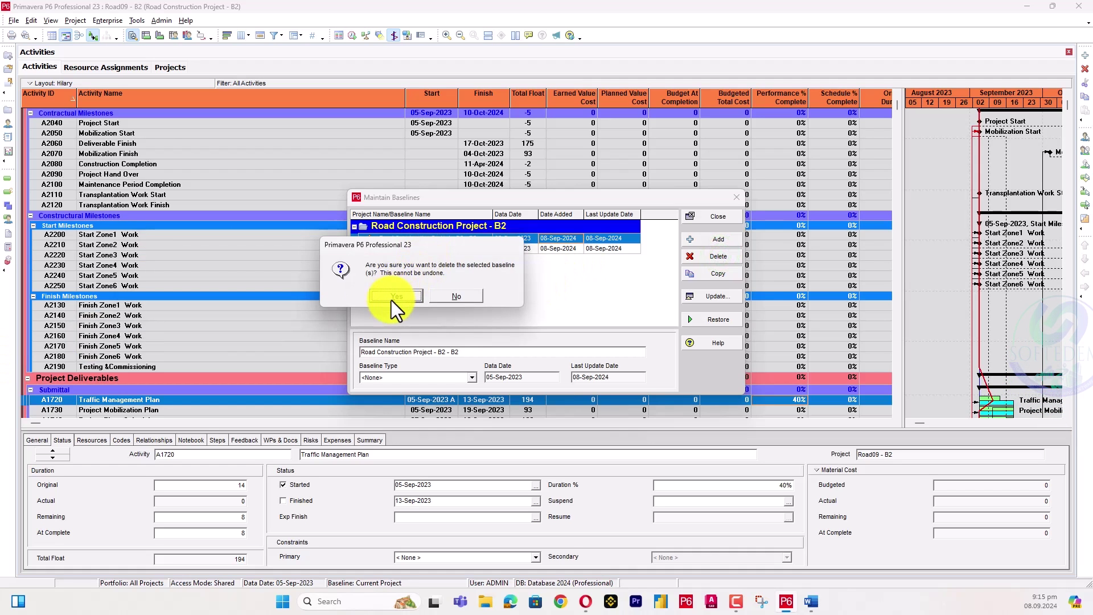
click(397, 296)
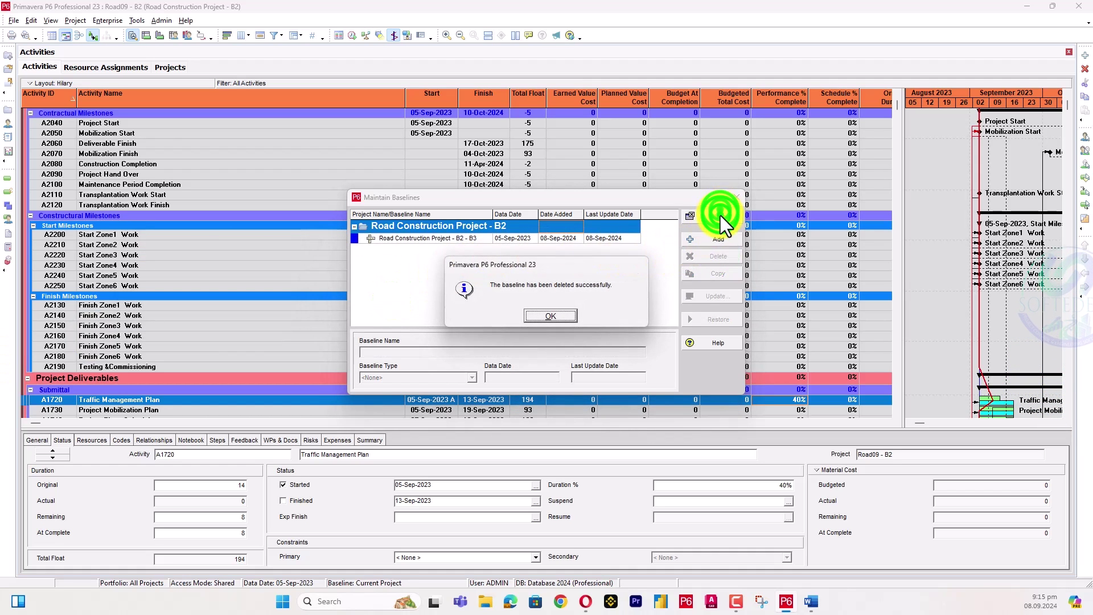
click(550, 315)
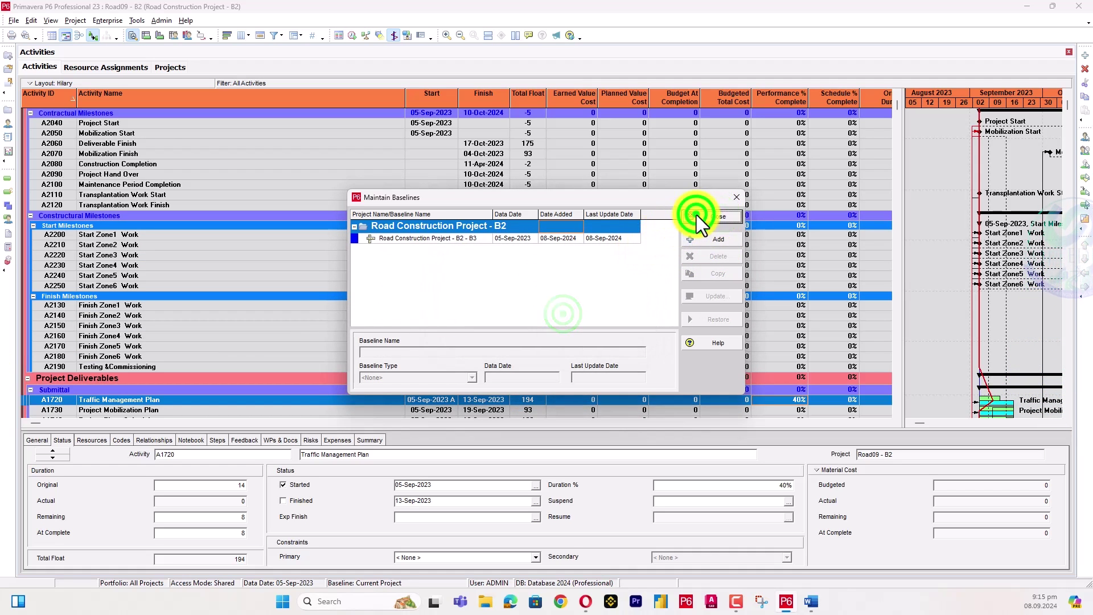
click(696, 214)
- Assign Road Construction Project - B2 - B3 as both the project baseline and the primary user baseline
scroll(893, 120, up, 1)
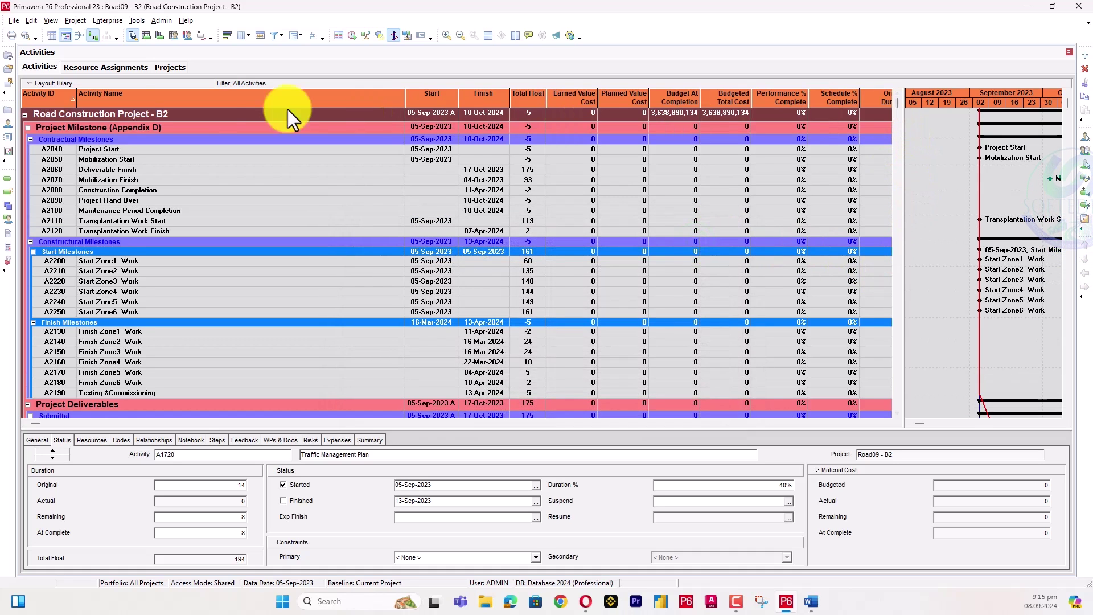
click(85, 19)
click(101, 50)
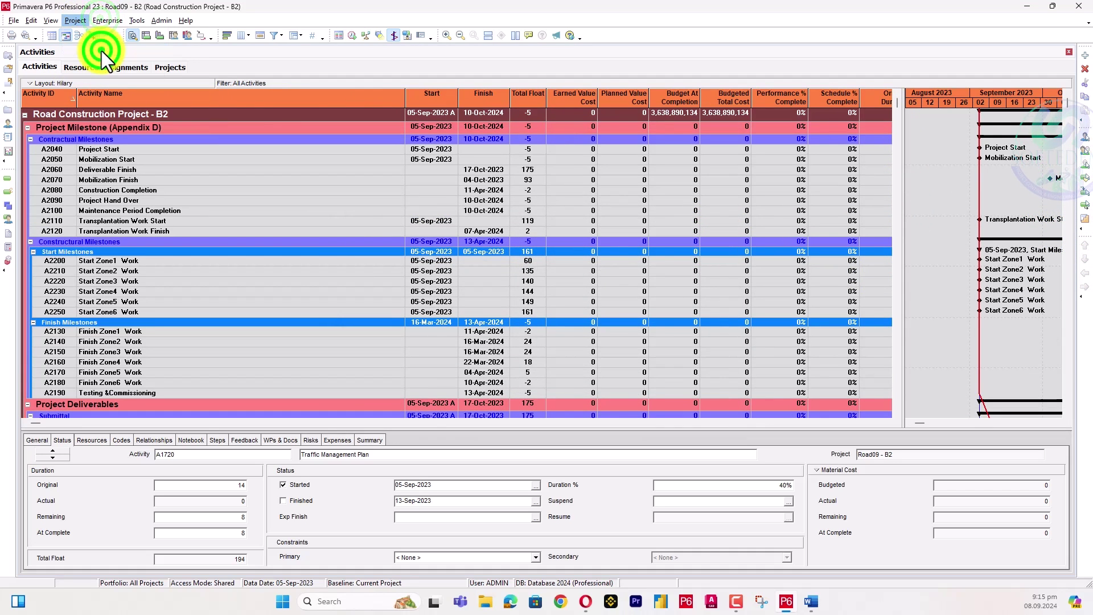
click(607, 265)
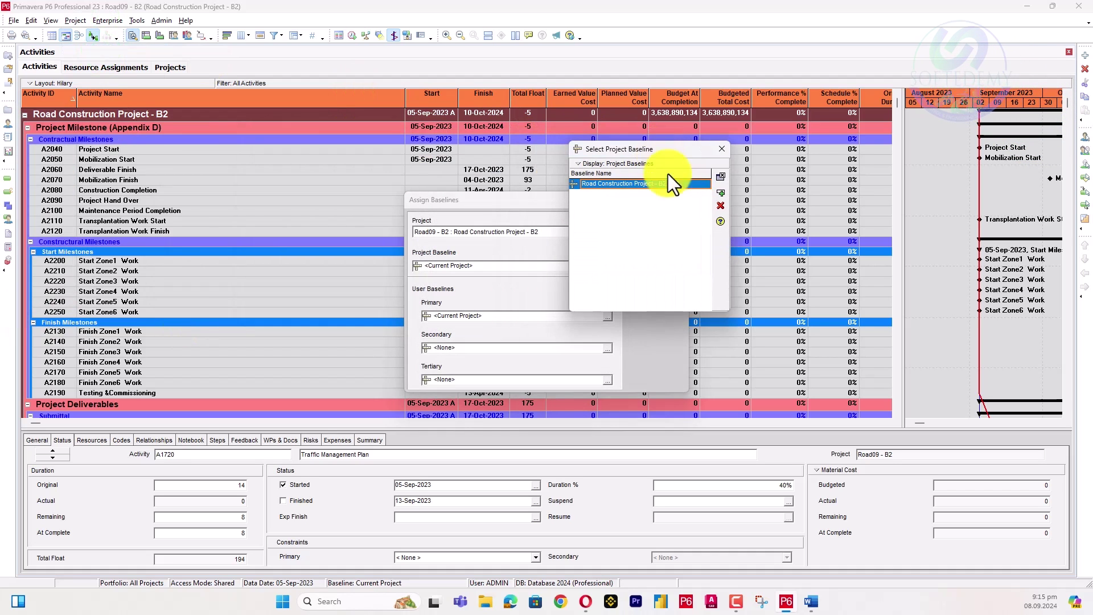
click(721, 194)
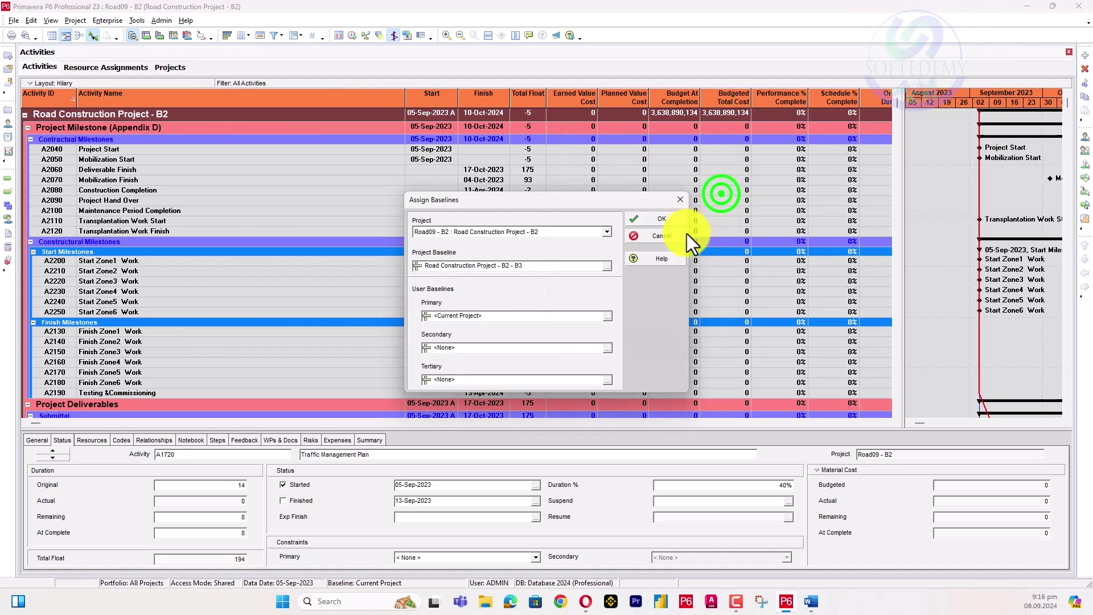
click(607, 315)
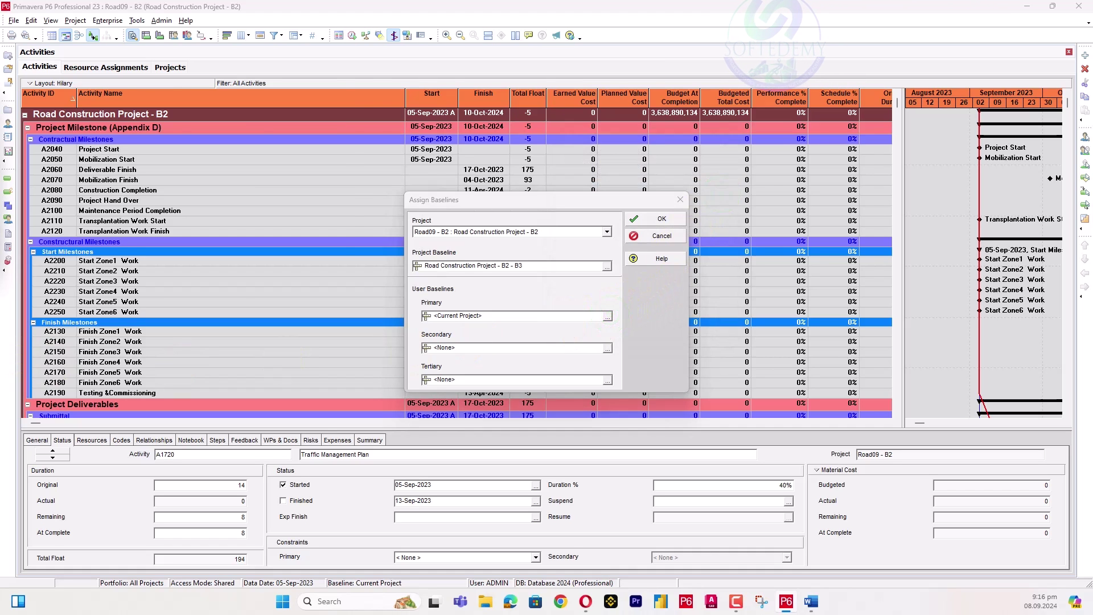
click(773, 168)
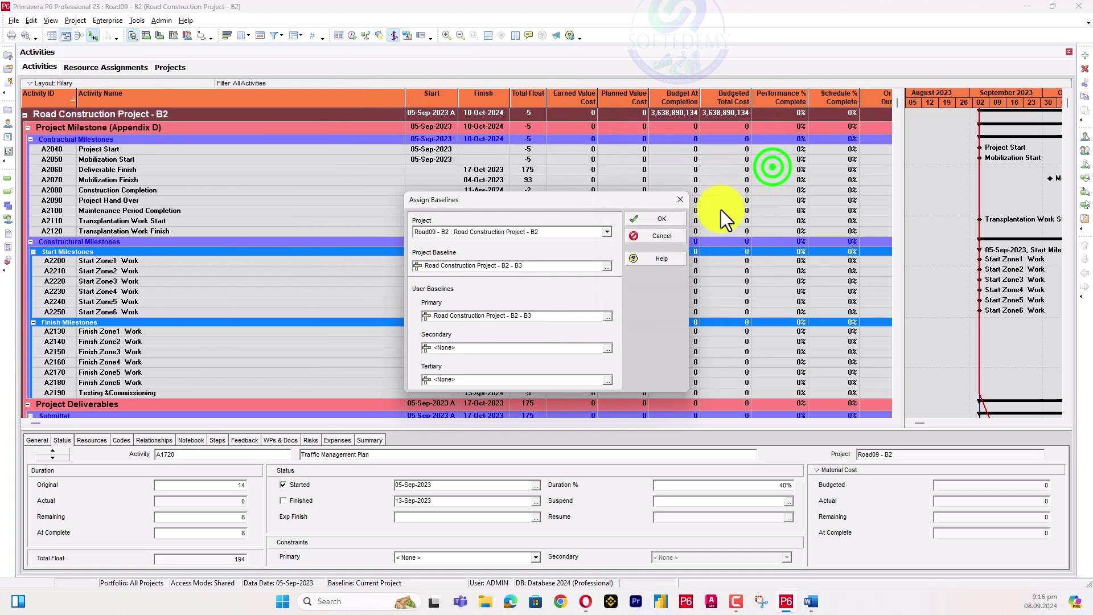
click(662, 221)
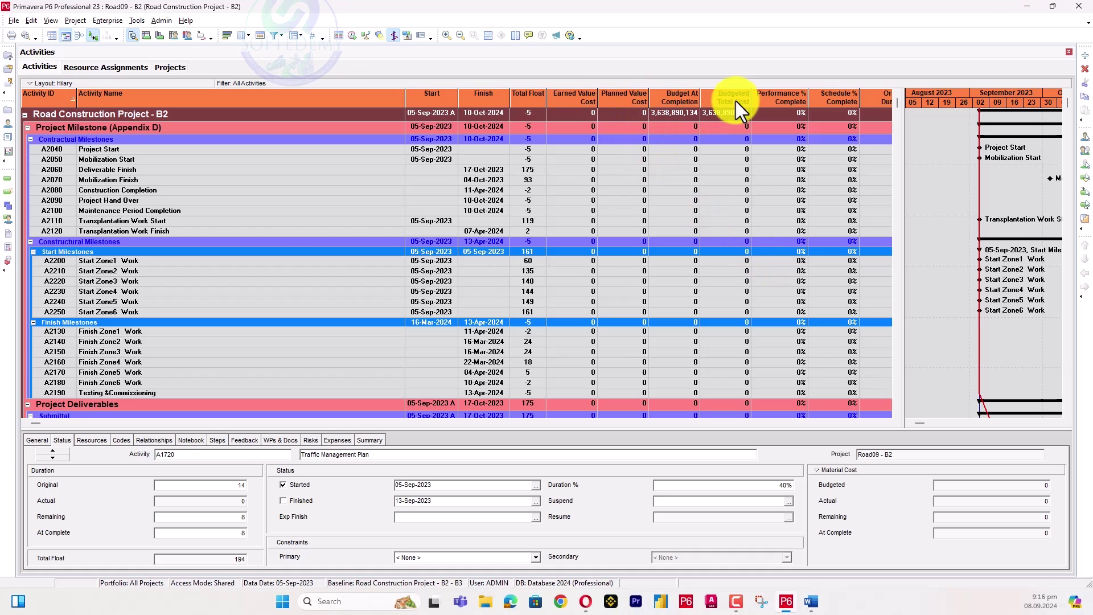
- Schedule the project with the data date 19-Sep-2023 applied to all open projects
scroll(589, 313, down, 3)
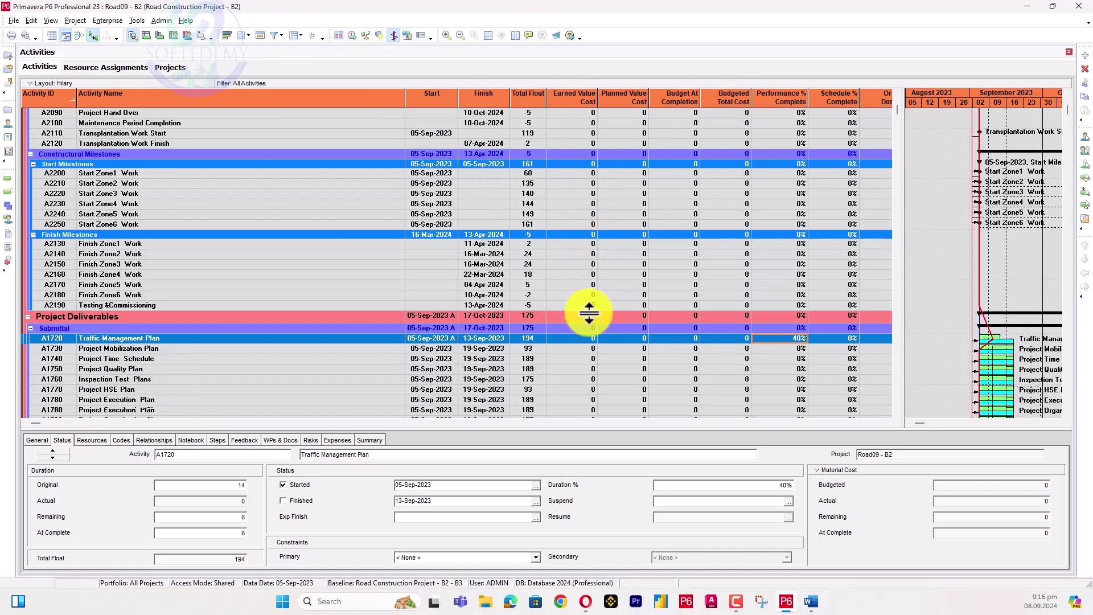
scroll(589, 312, down, 1)
key(F9)
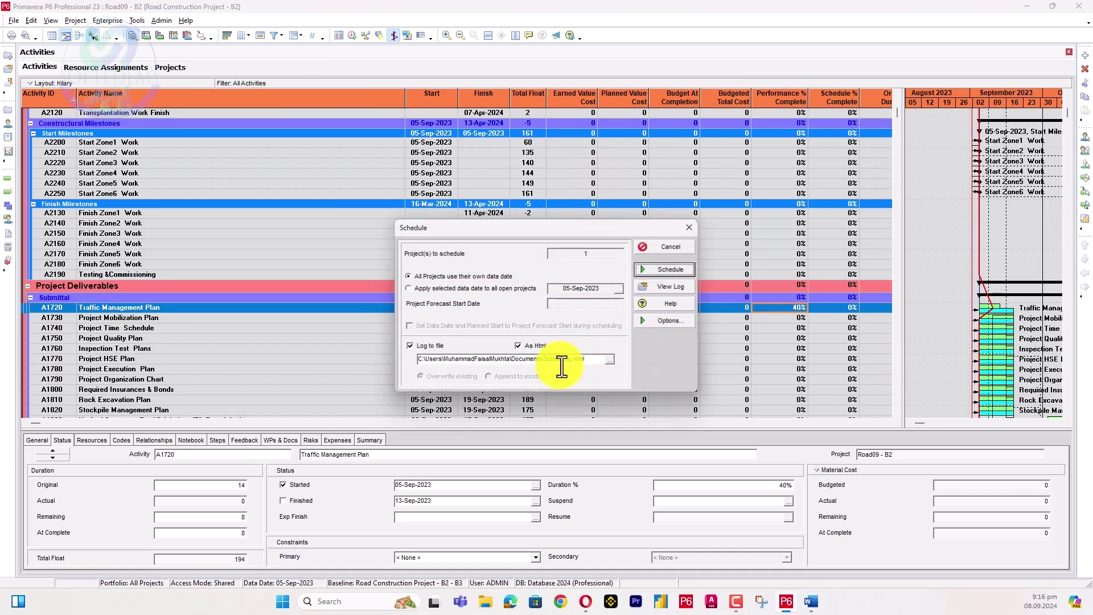
click(448, 295)
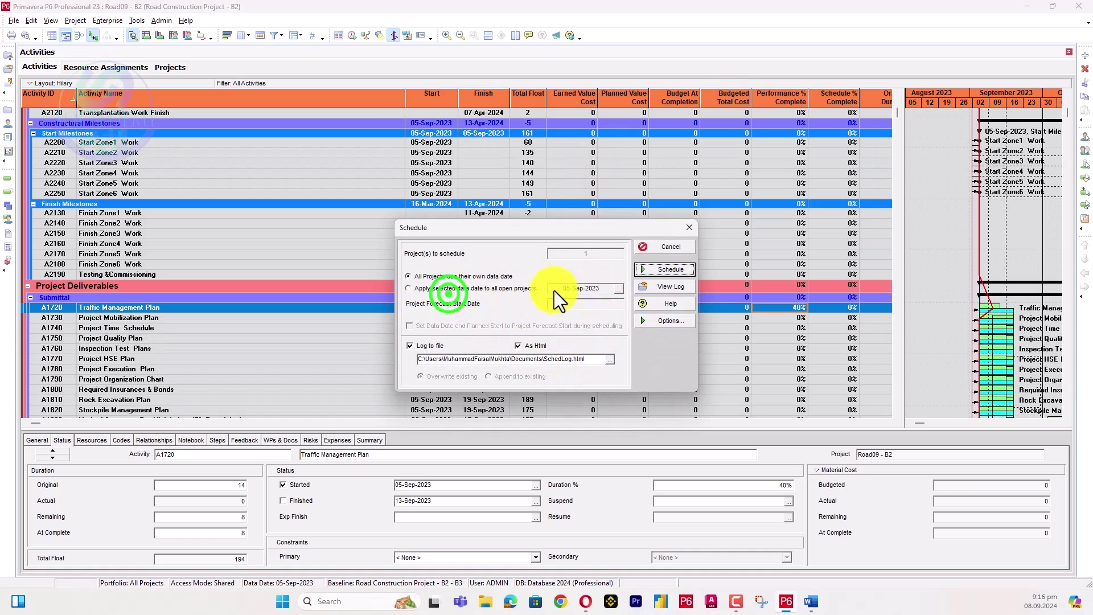
click(511, 289)
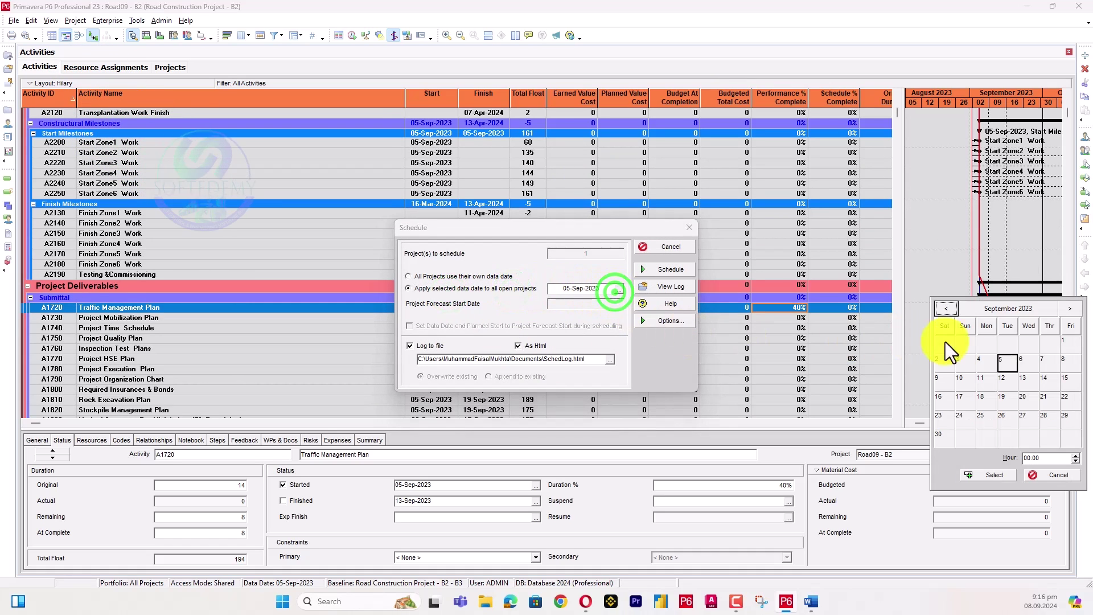
click(1013, 395)
click(989, 474)
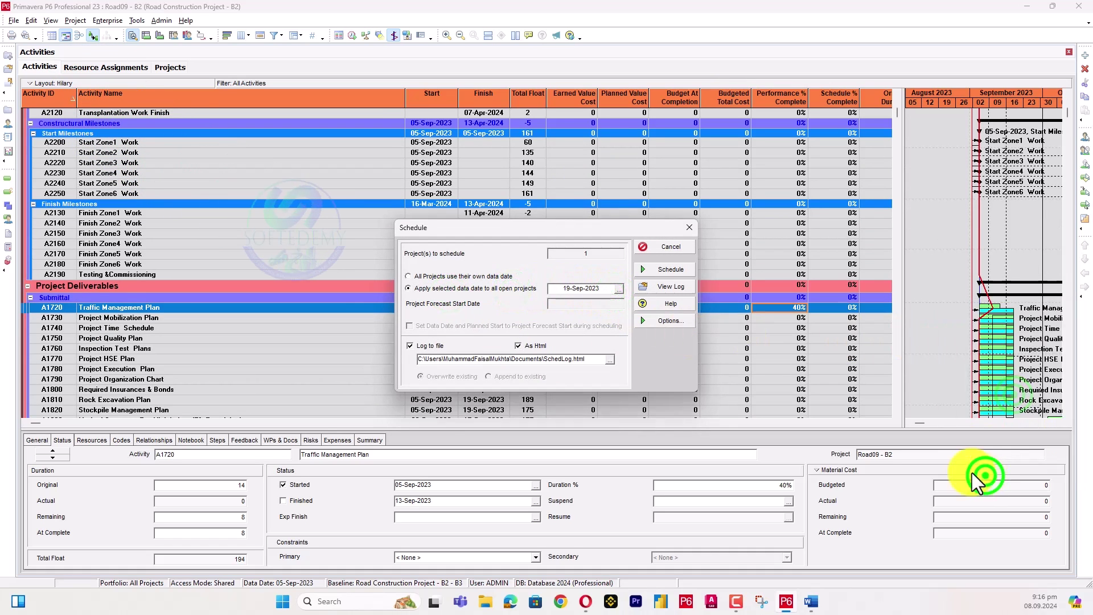
click(670, 268)
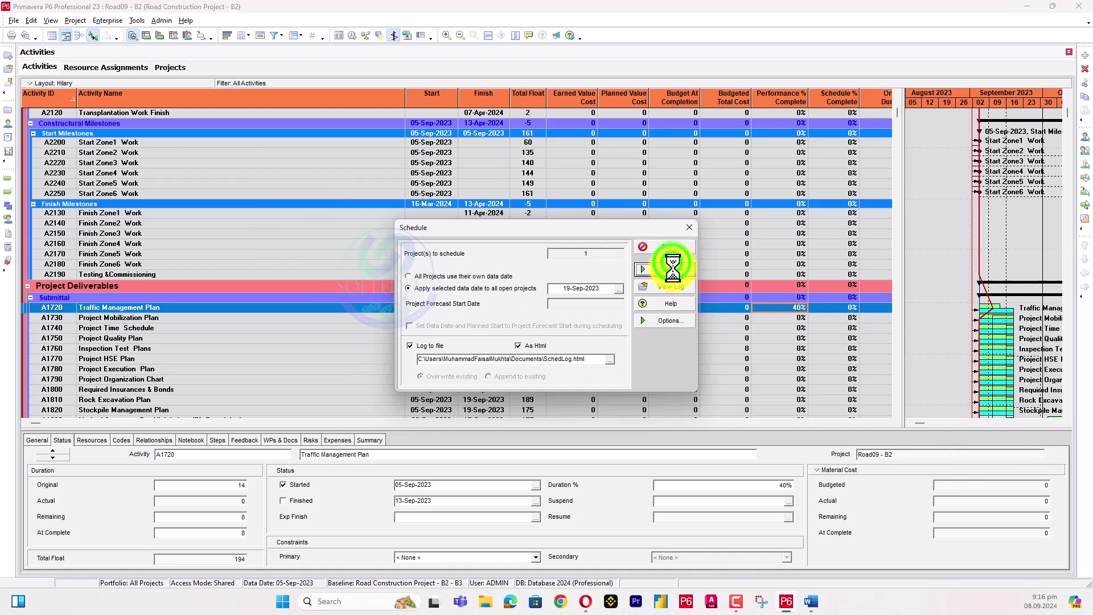
- Examine the Schedule % Complete values from the project summary through Construction Works, collapsing the Project Deliverables band along the way
scroll(846, 279, up, 1)
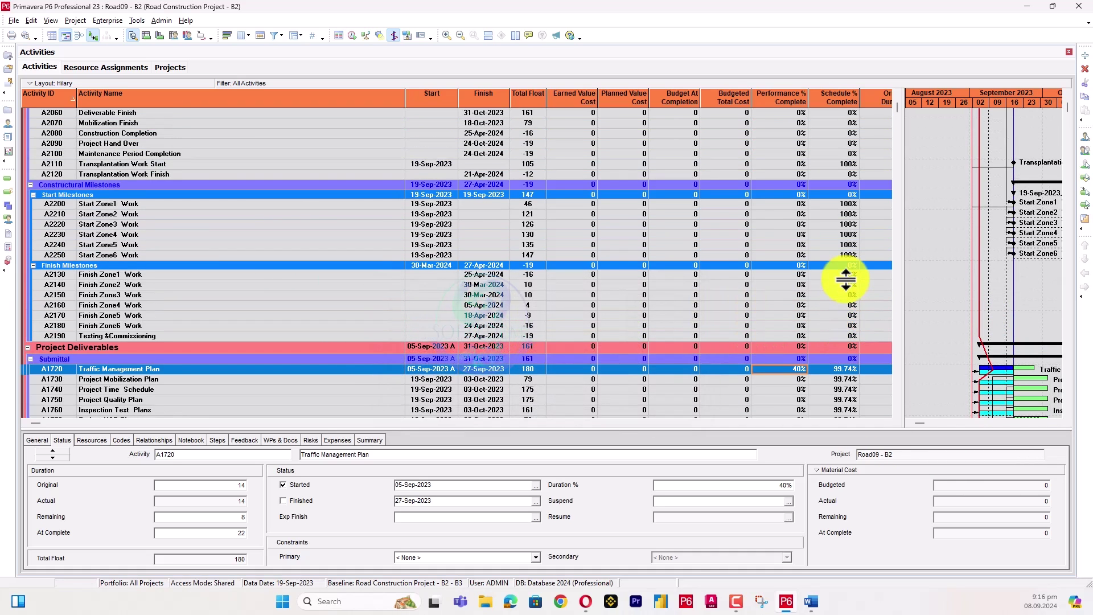
drag(894, 112, 898, 91)
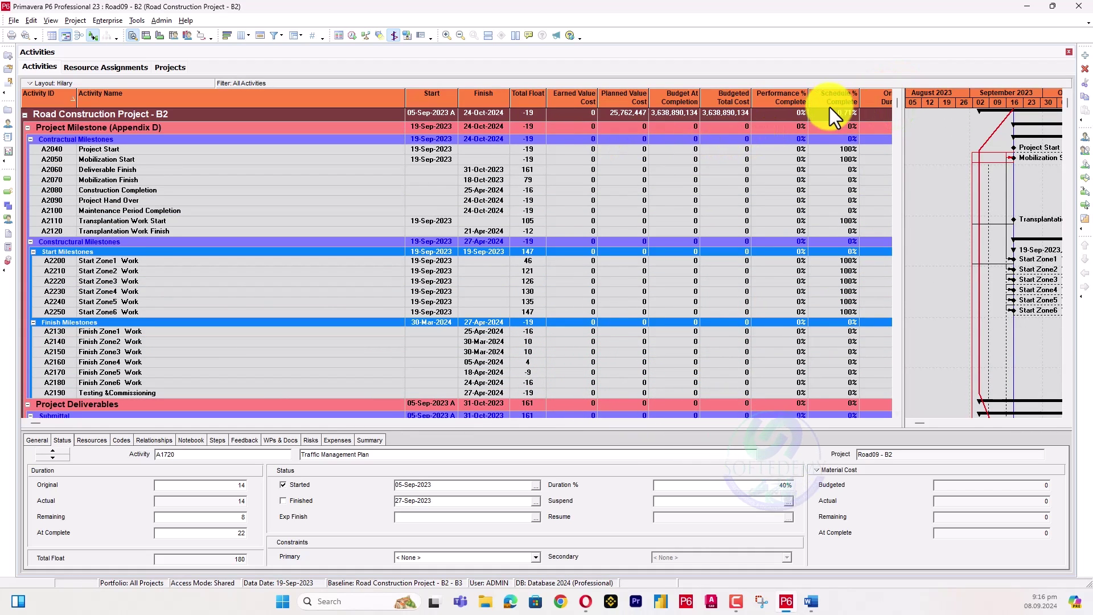
scroll(831, 111, down, 1)
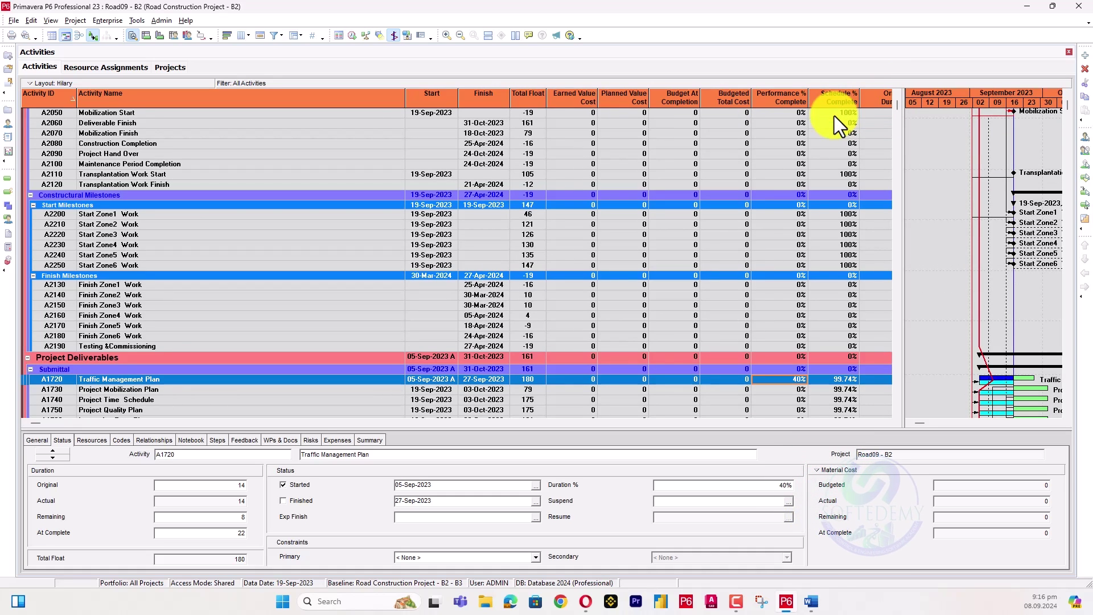
scroll(408, 316, down, 1)
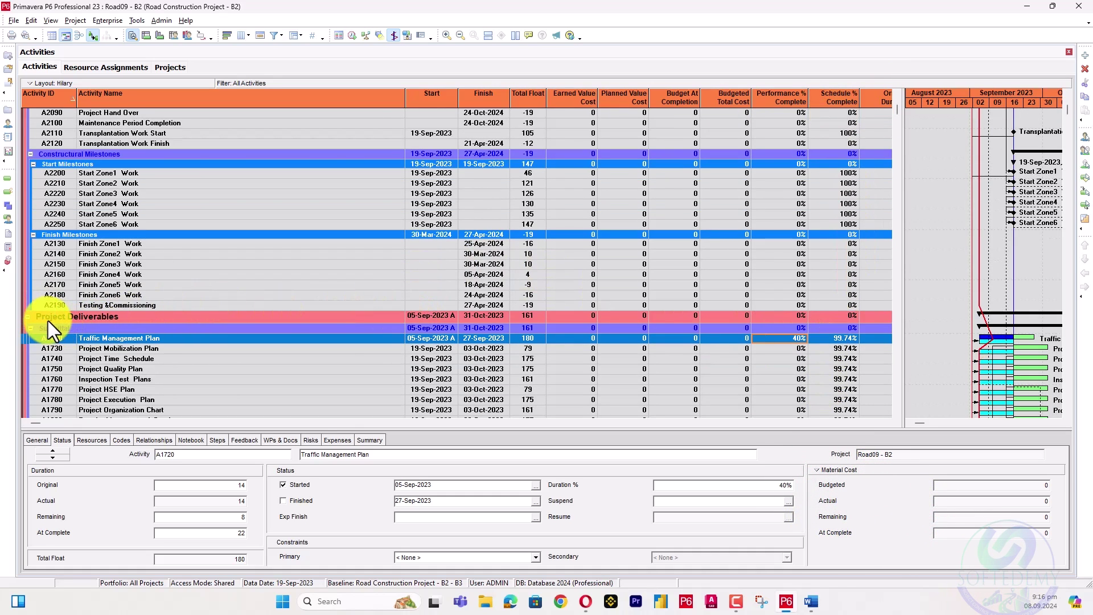
scroll(848, 316, down, 2)
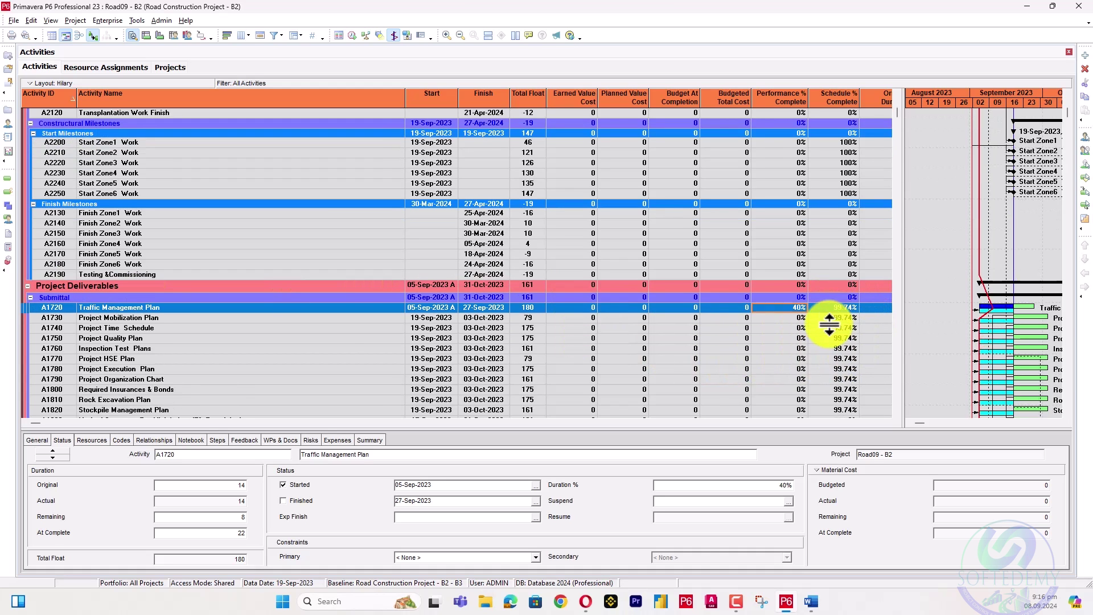
click(624, 298)
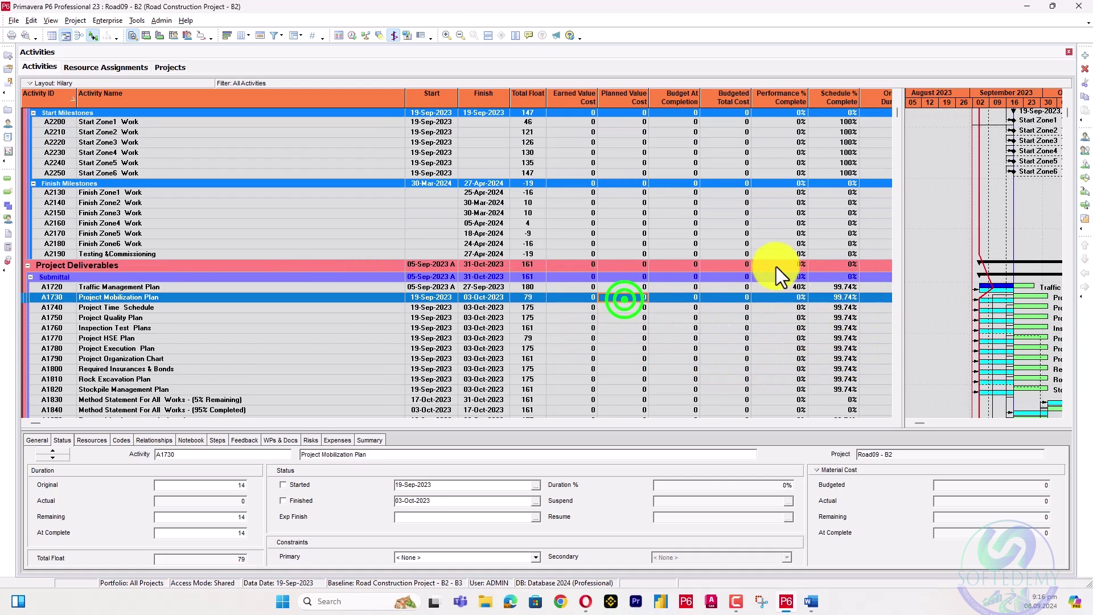
click(29, 265)
click(27, 265)
scroll(378, 341, down, 4)
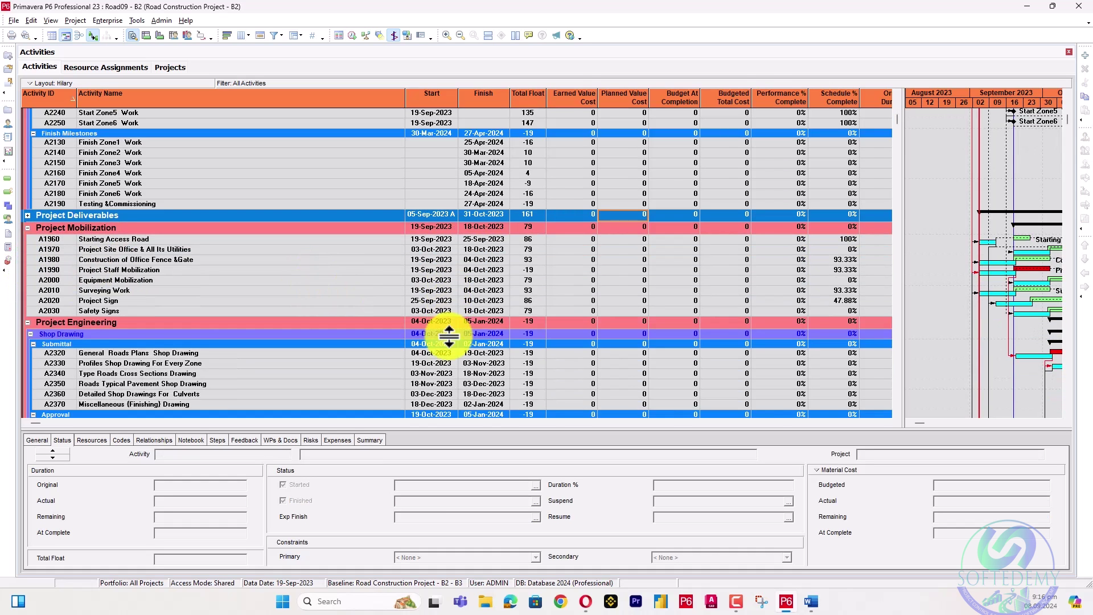
scroll(29, 233, down, 10)
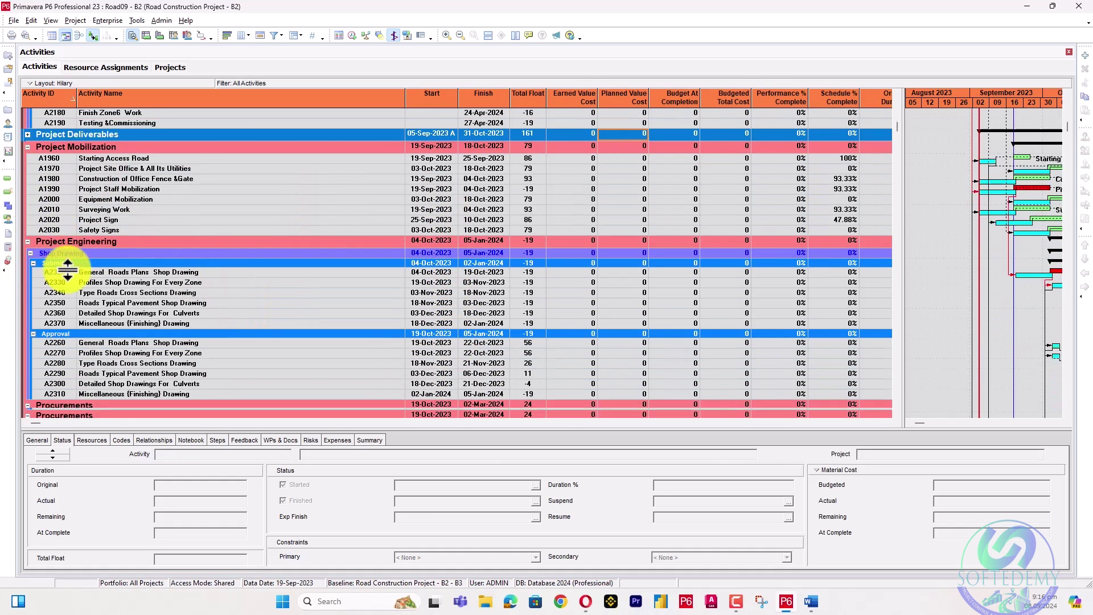
scroll(77, 287, down, 15)
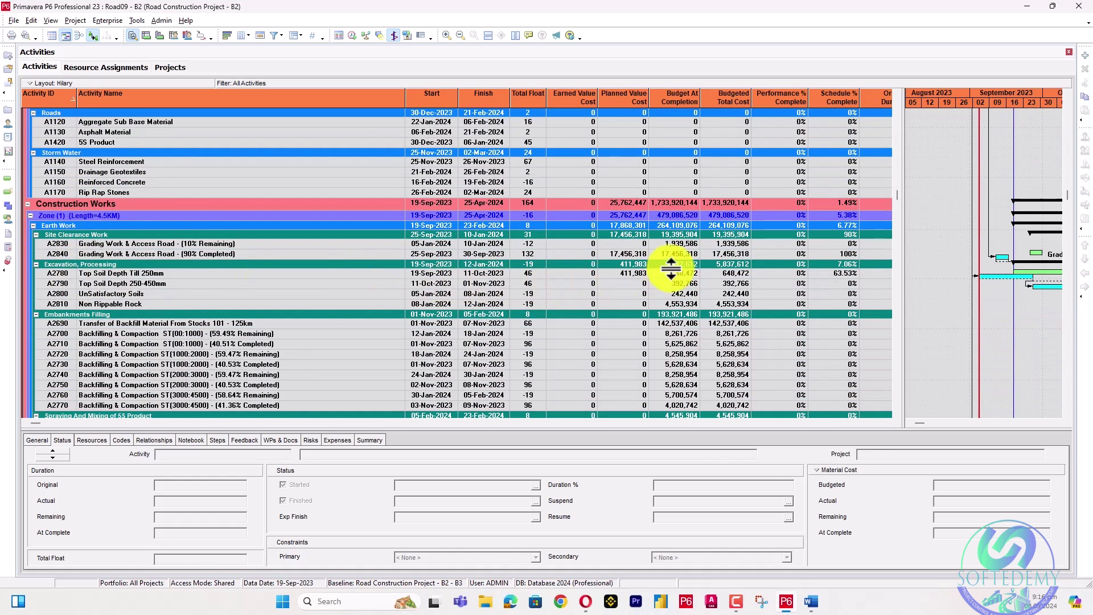
- Compare the cost columns of activities A2830 and A2840 with Schedule % Complete for Site Clearance Work, Earth Work and Zone (1)
click(712, 244)
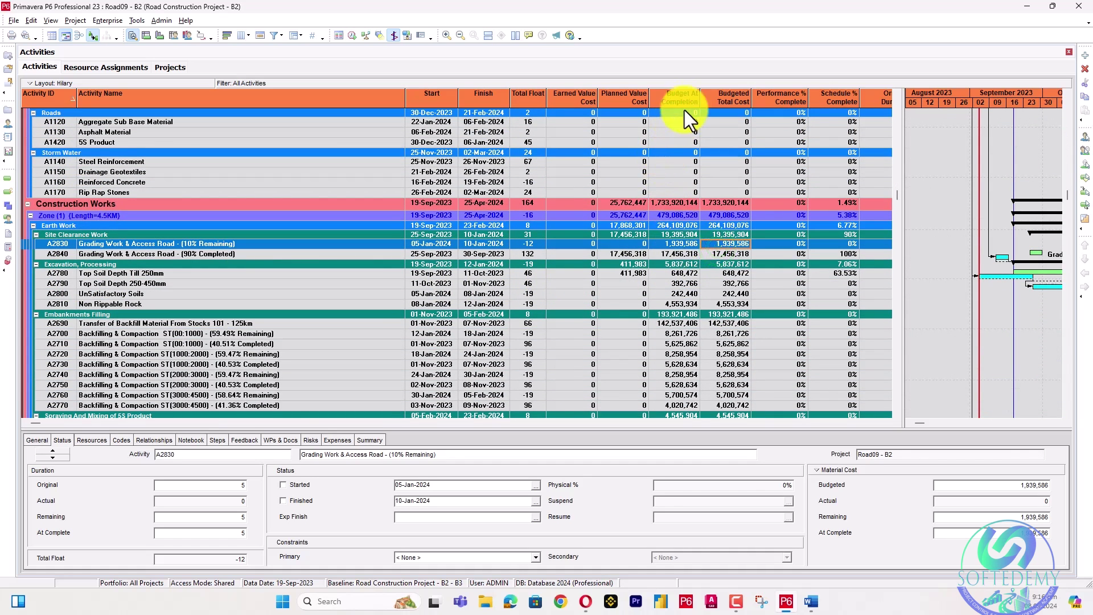
click(667, 244)
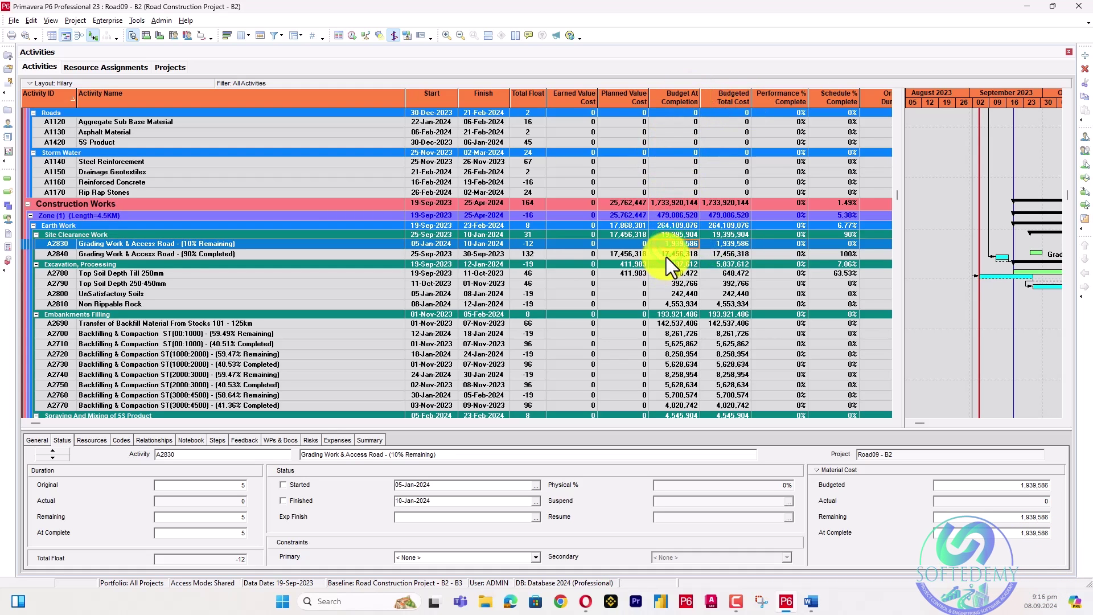
click(636, 254)
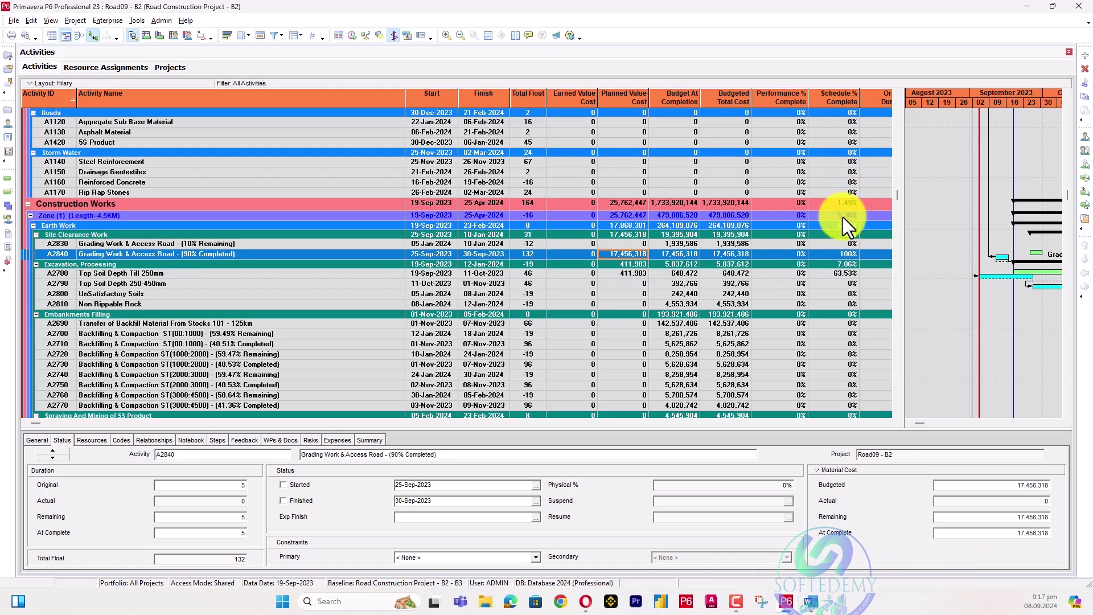
click(847, 235)
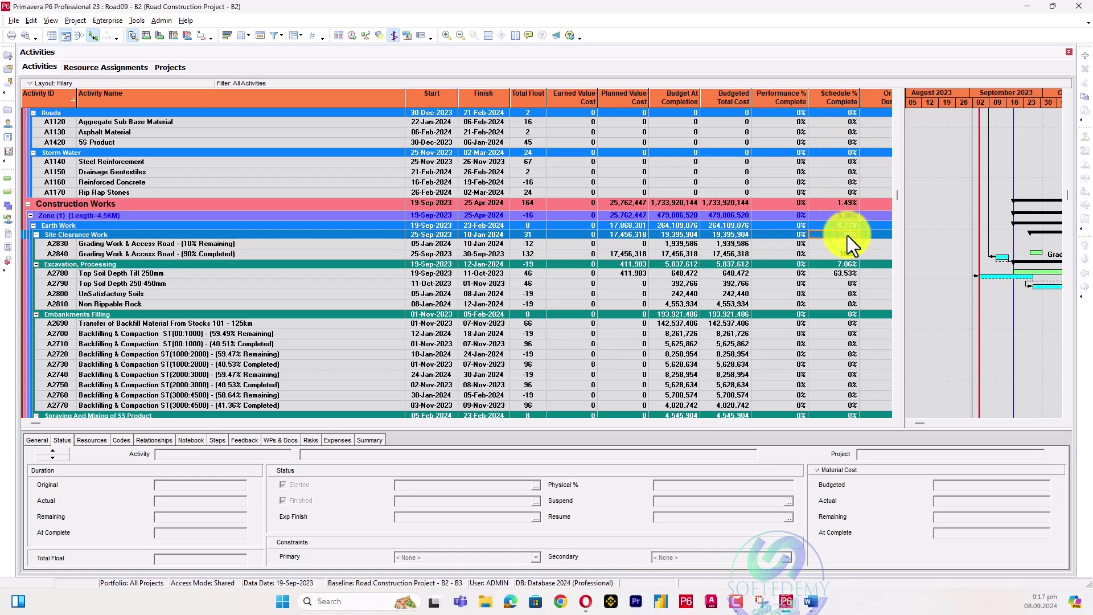
click(848, 224)
click(850, 217)
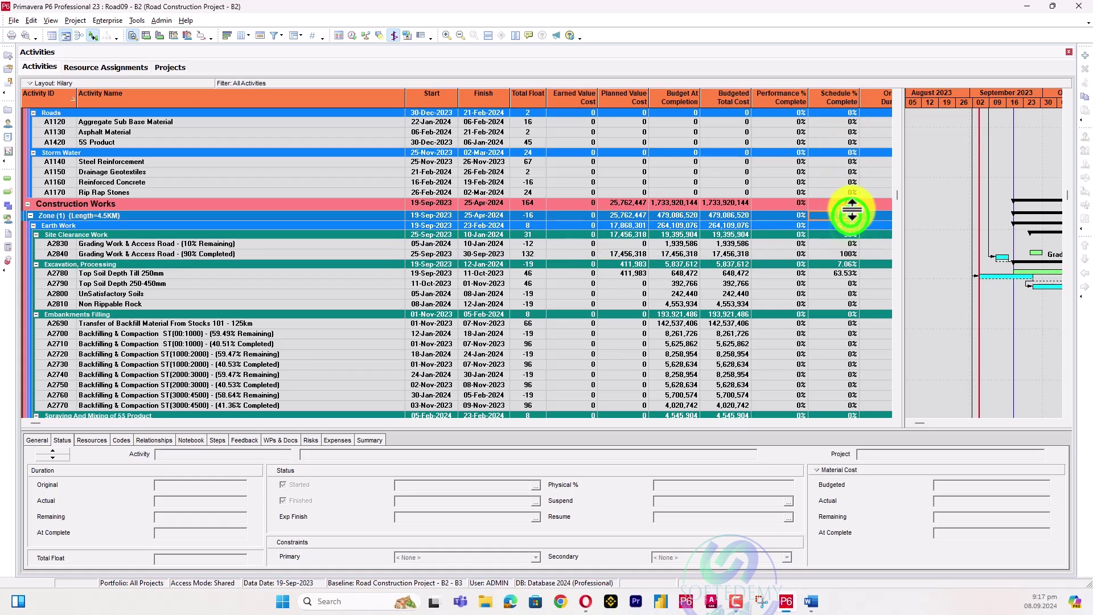
- Collapse the activity table's grouping bands to WBS Level 2
right_click(456, 255)
click(500, 511)
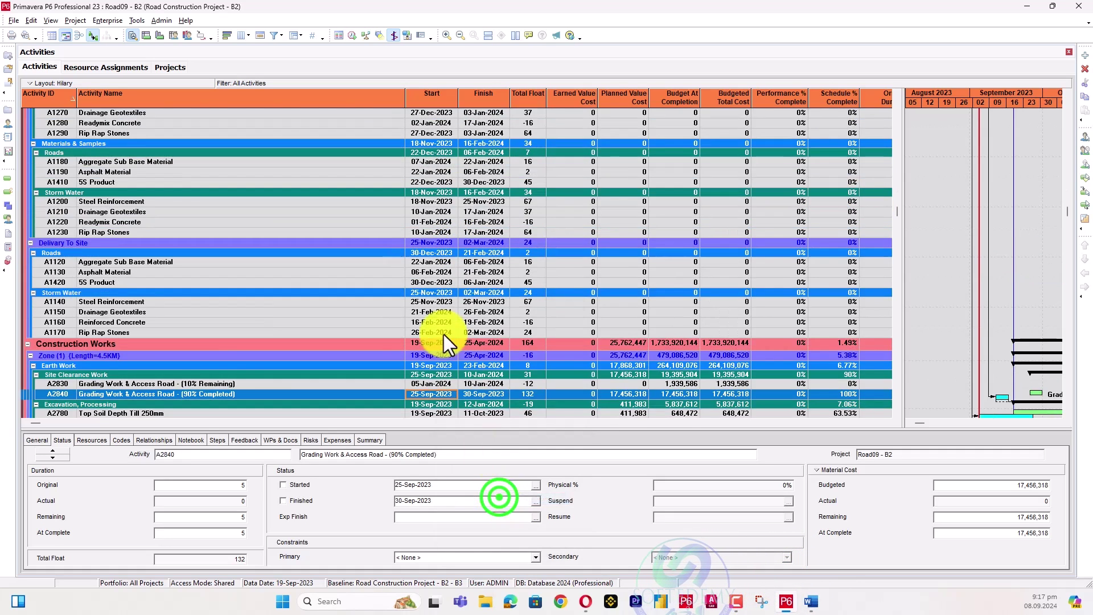
right_click(442, 292)
click(481, 558)
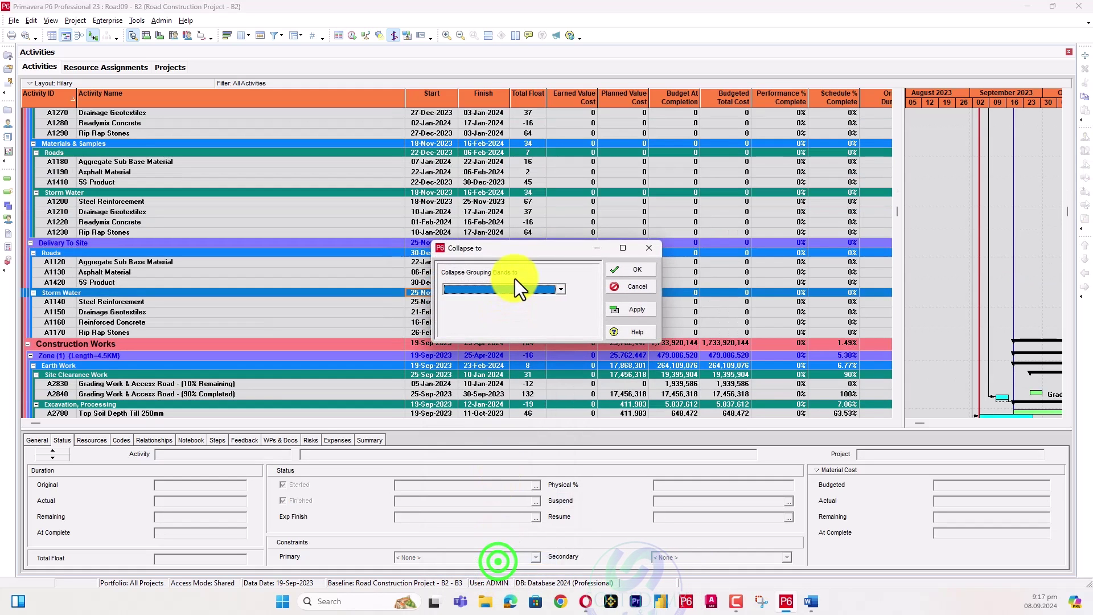
click(515, 290)
click(506, 305)
click(636, 309)
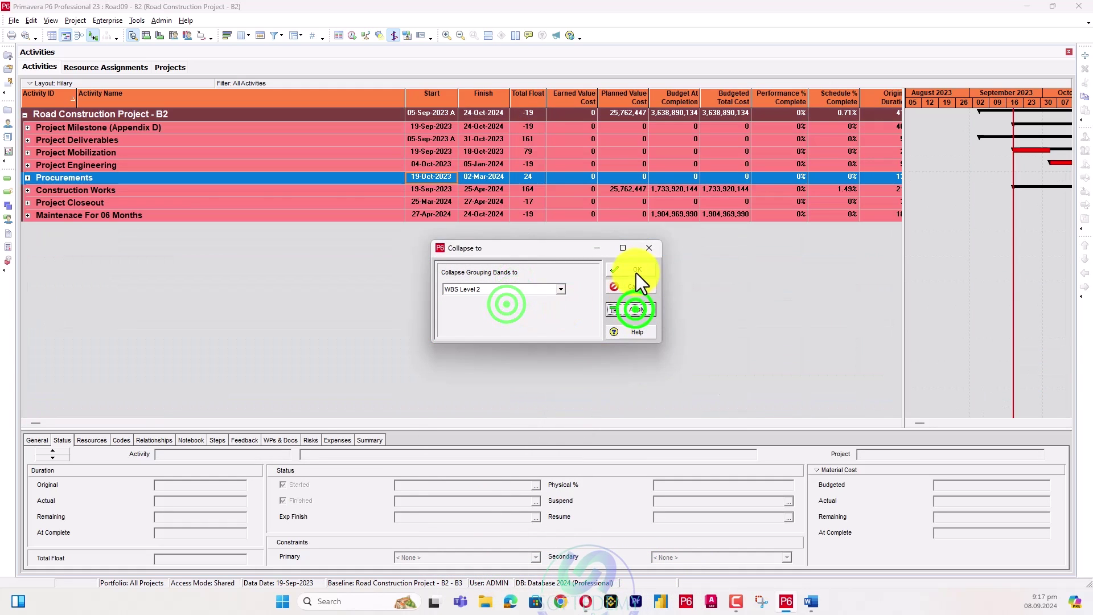
click(636, 271)
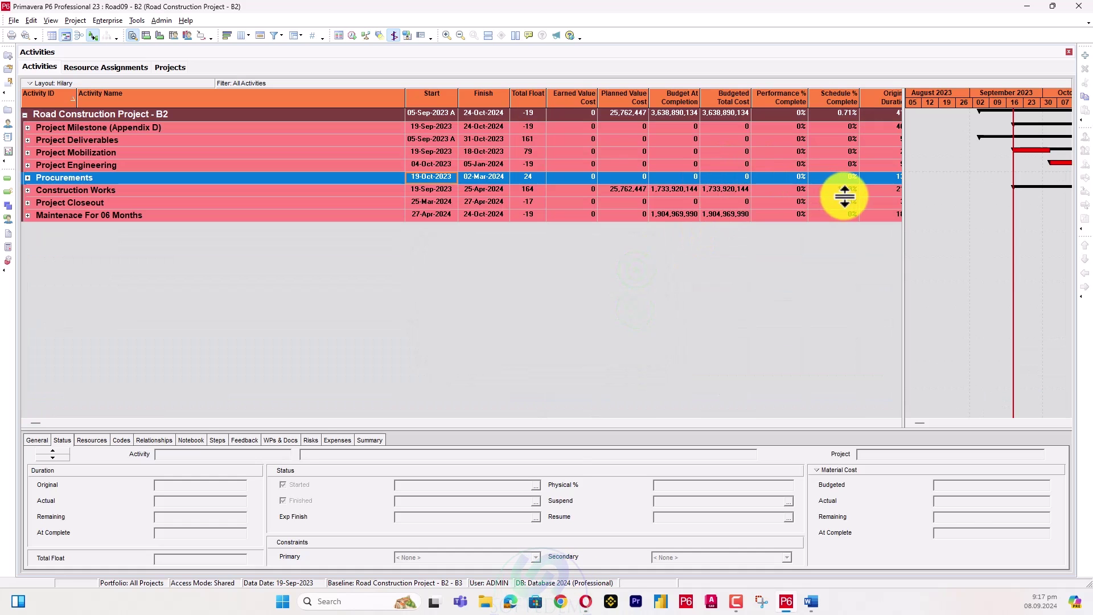
- Schedule the project with the data date 26-Sep-2023 applied to all open projects
key(F9)
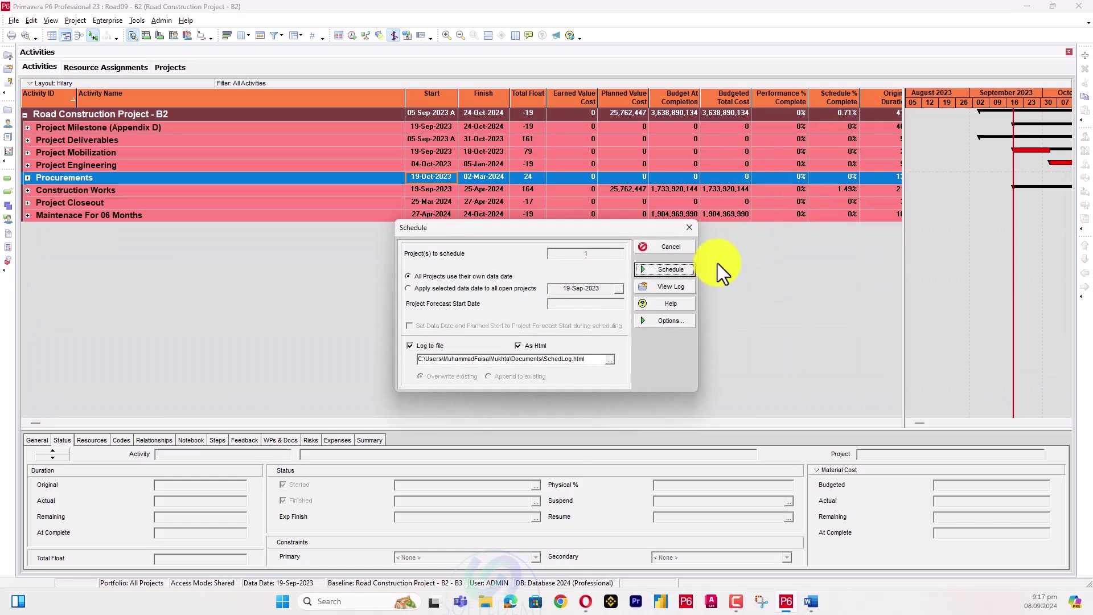
click(505, 287)
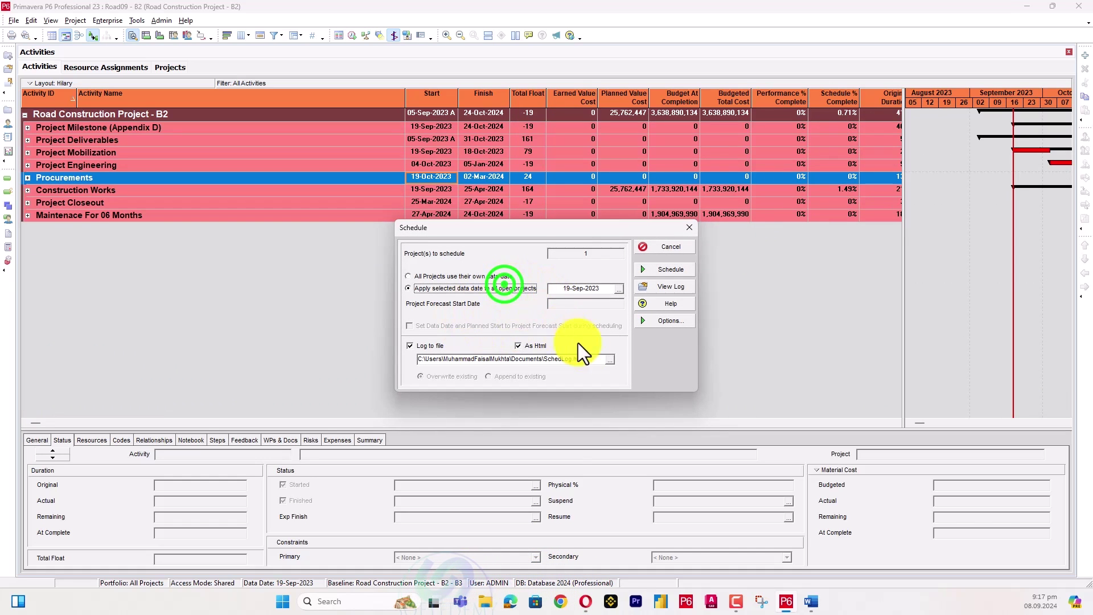
click(618, 288)
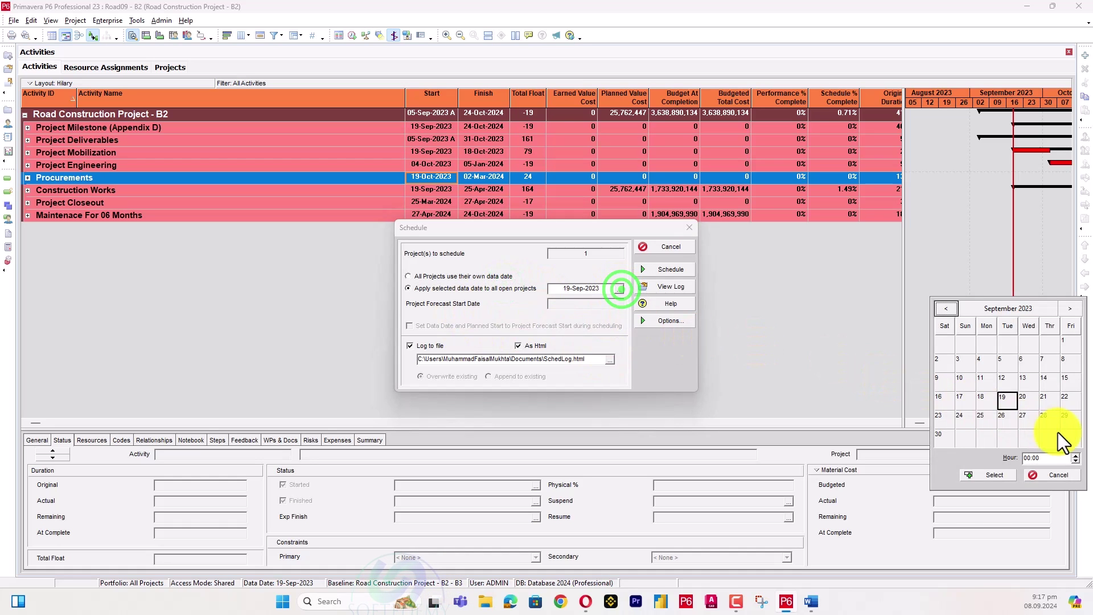
click(1008, 419)
click(993, 474)
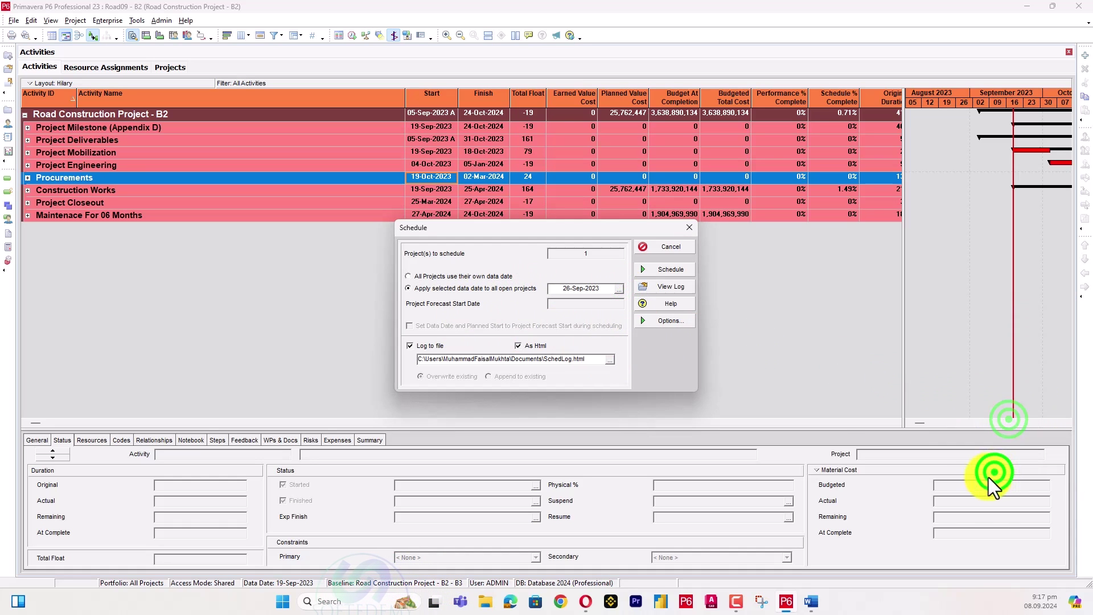
click(643, 270)
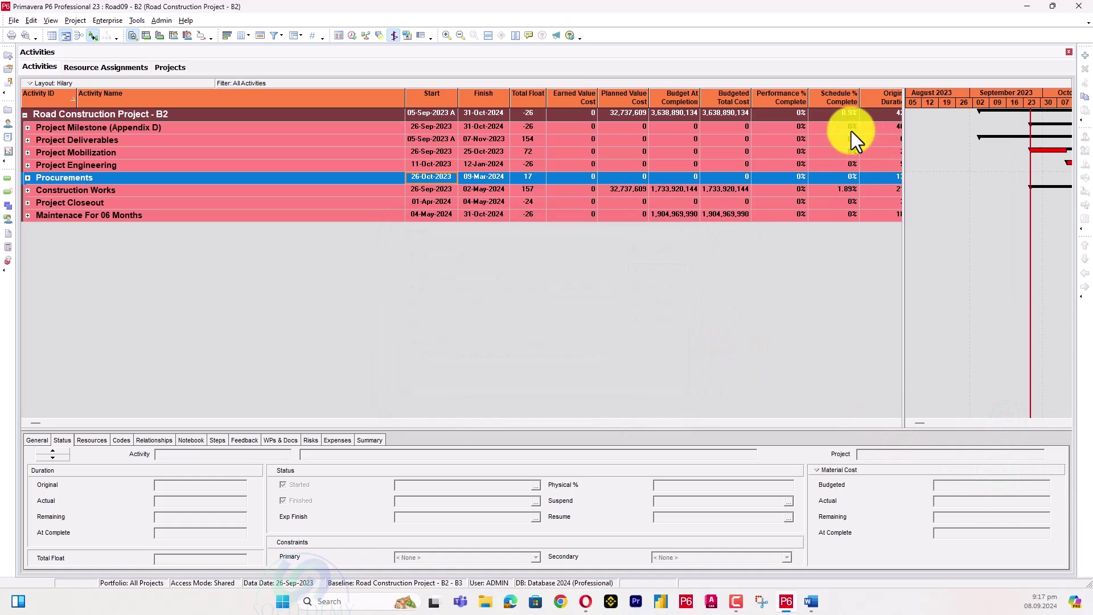
- Expand Construction Works down to Site Clearance Work in Zone (1) and mark activity A2840 as started and finished
click(28, 191)
click(30, 202)
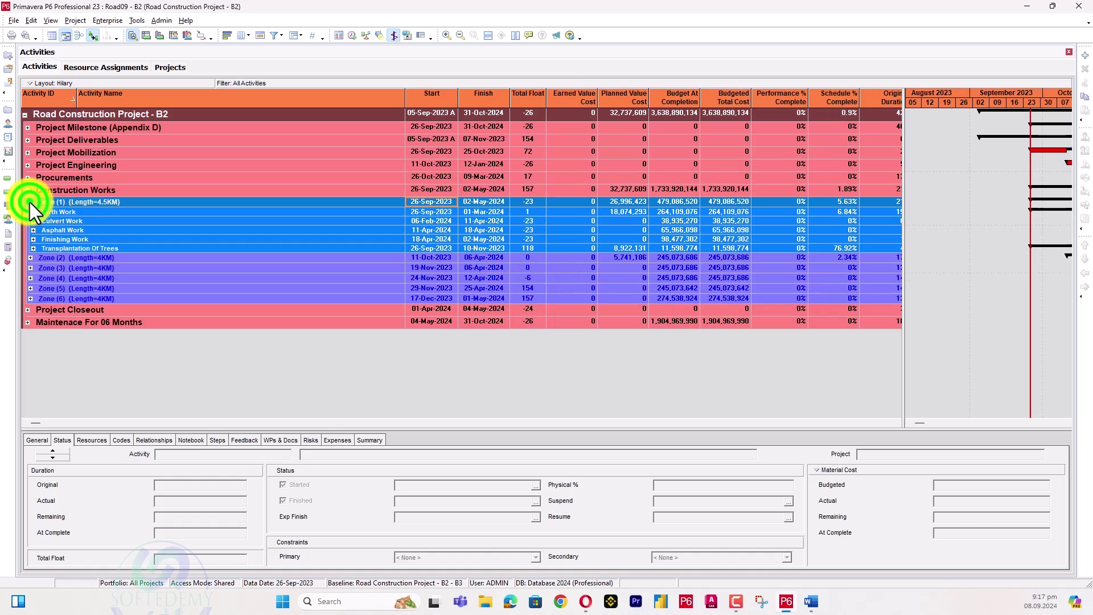
click(61, 211)
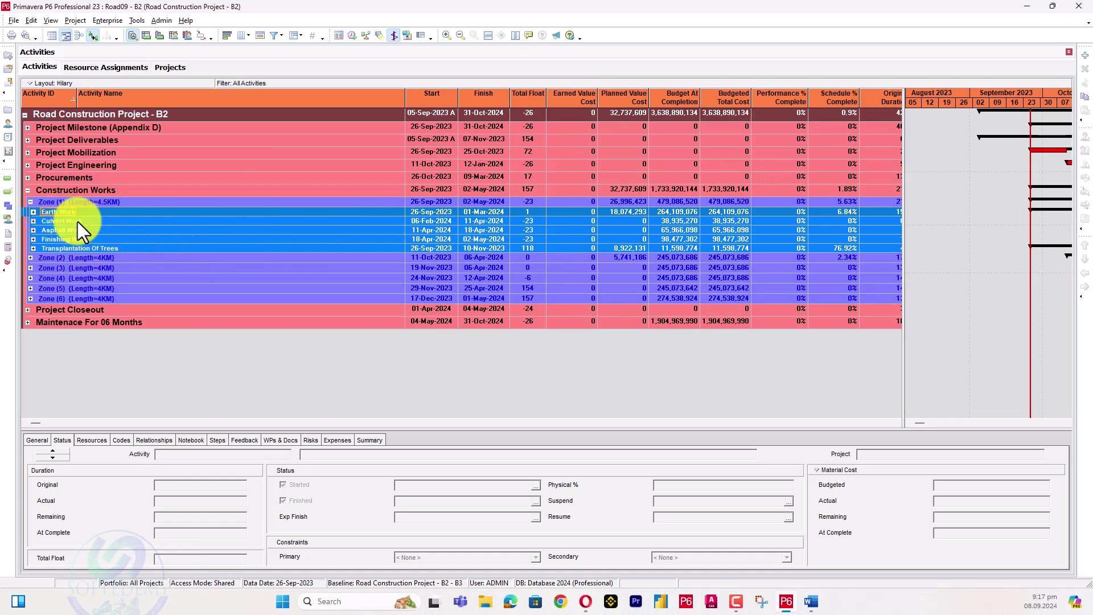
click(33, 211)
click(77, 222)
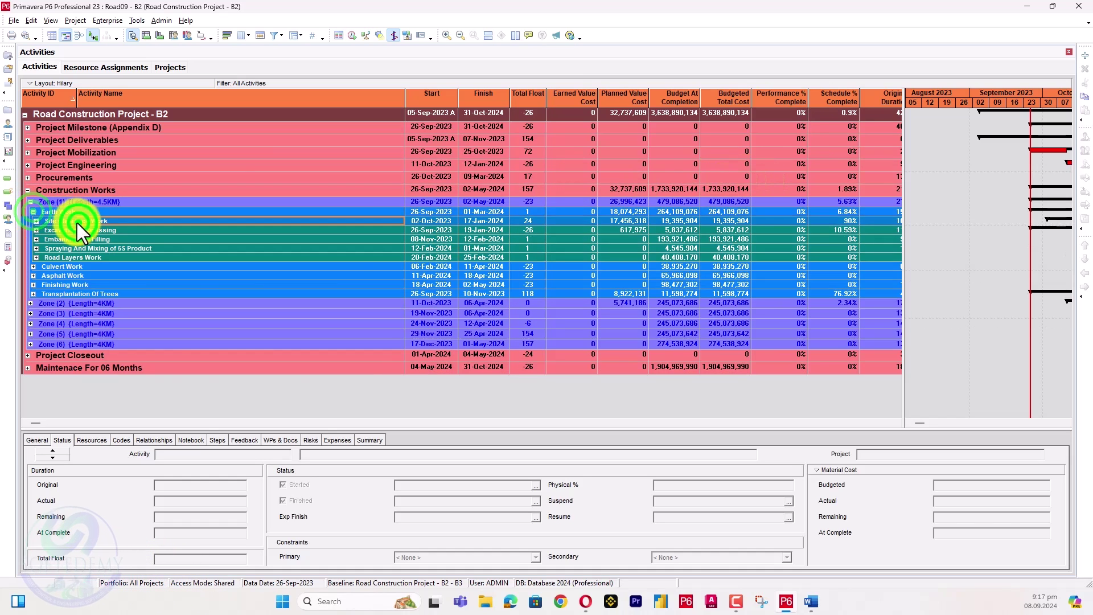
click(36, 222)
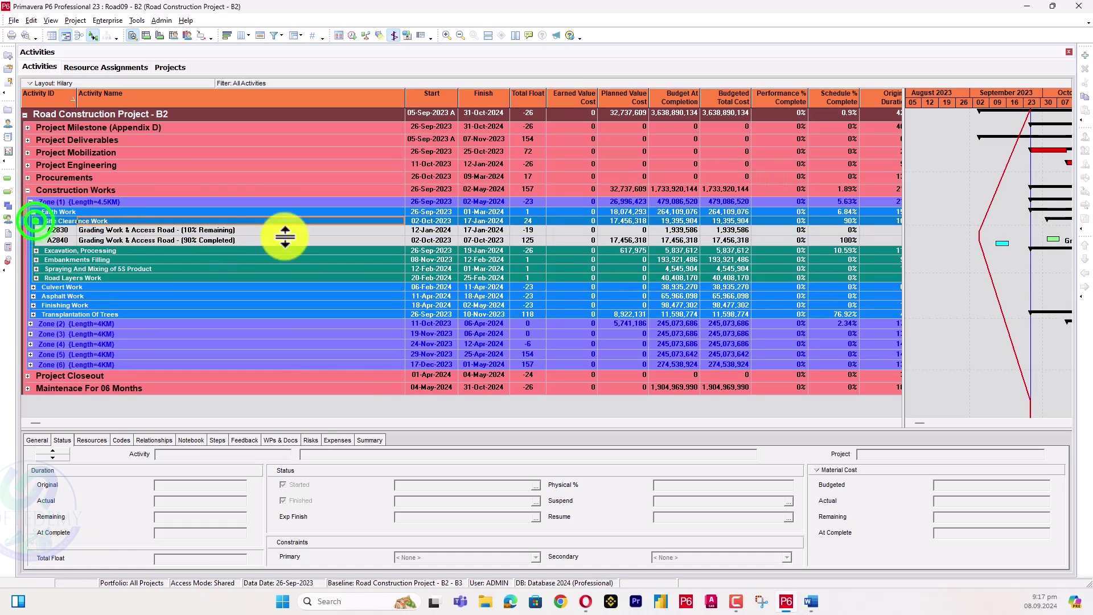
click(730, 240)
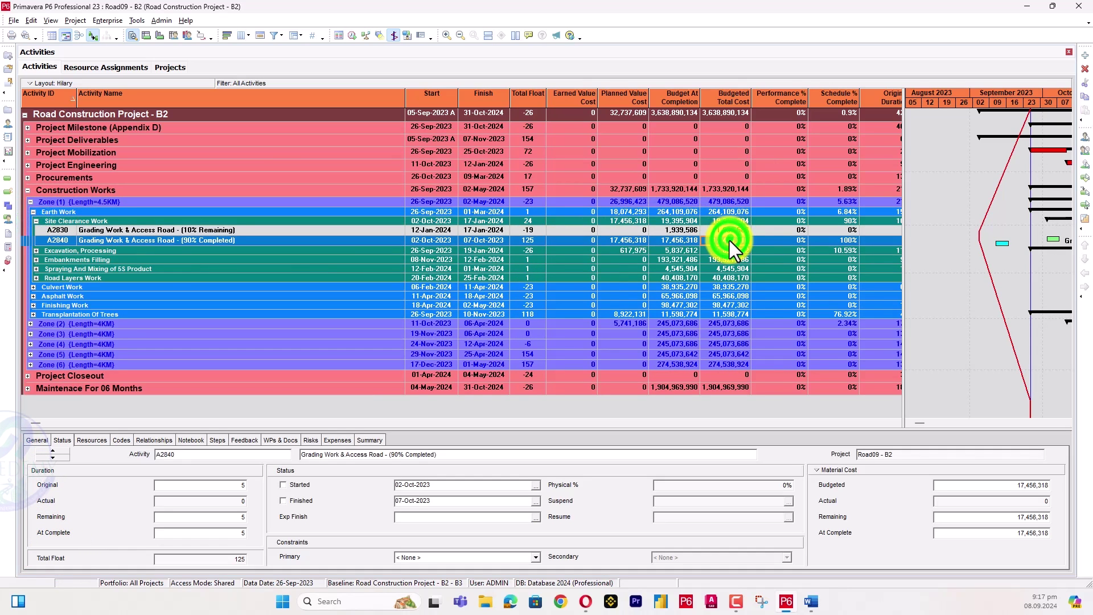
click(296, 500)
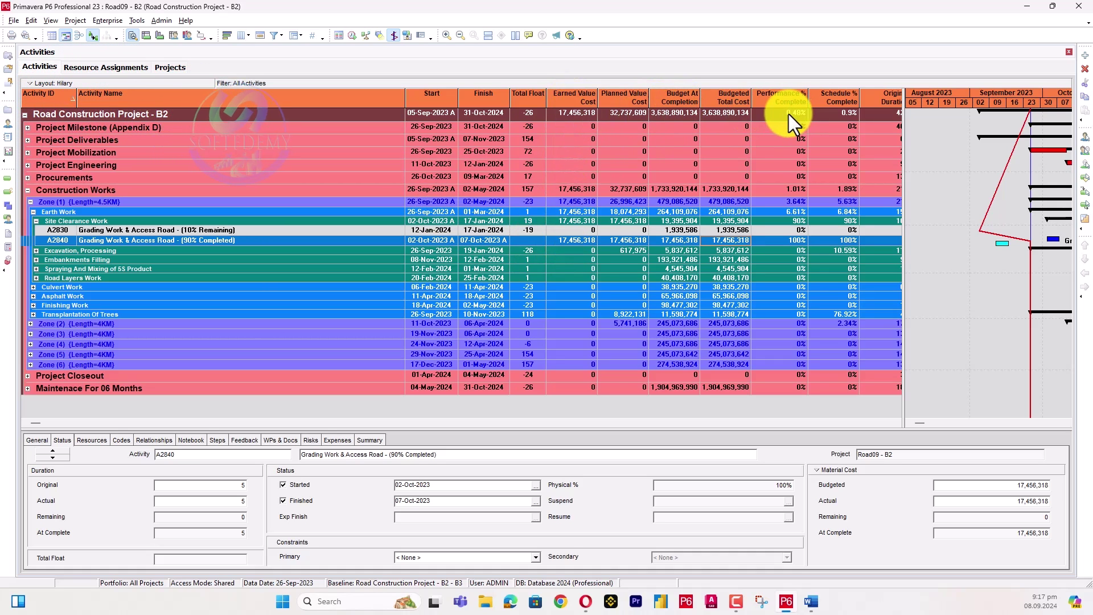
- Set the Budgeted Units of the BOQ Price (SR) resource on activity A2830 to 19395860
click(730, 231)
click(91, 440)
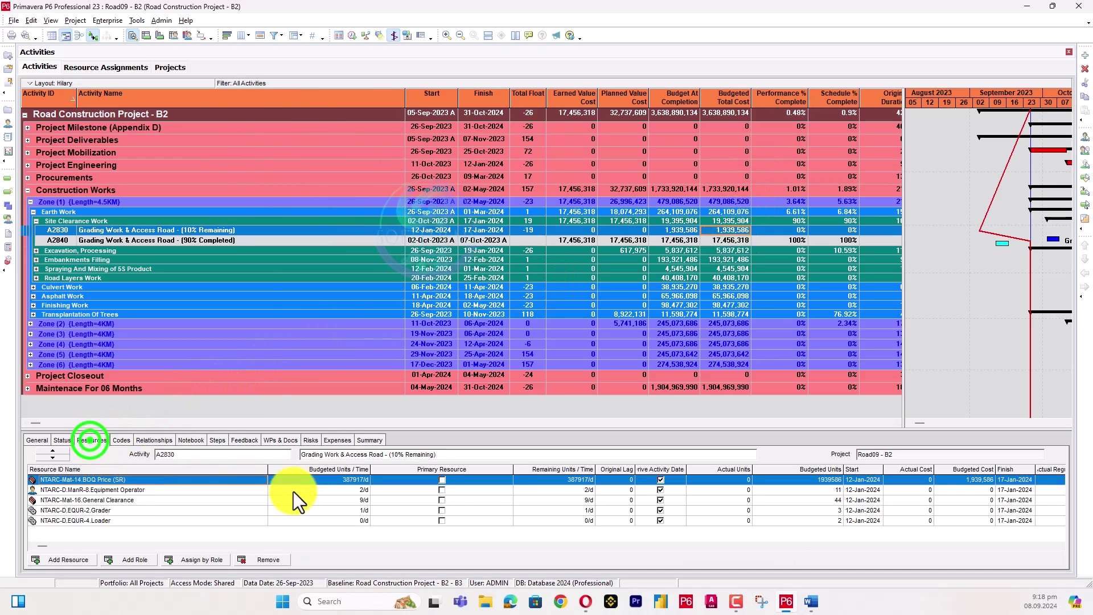
click(830, 478)
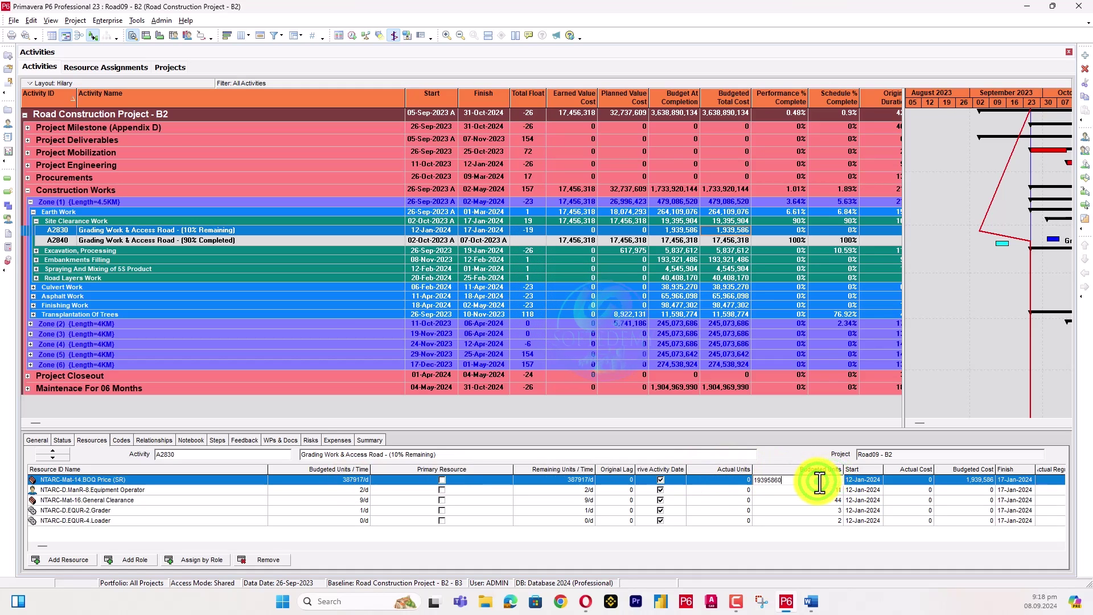
key(Return)
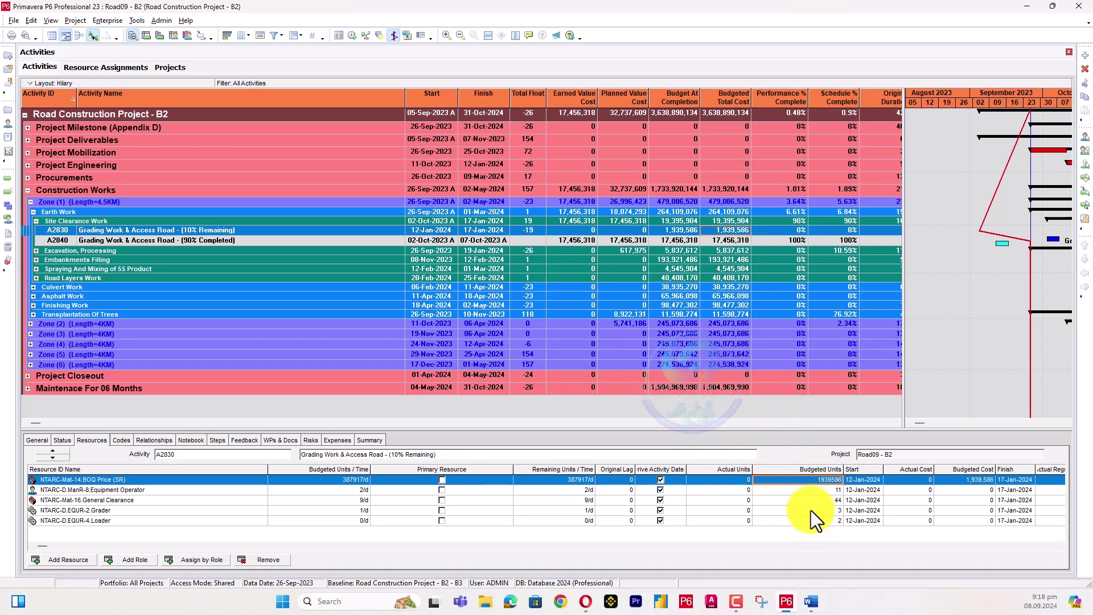
click(818, 493)
click(819, 480)
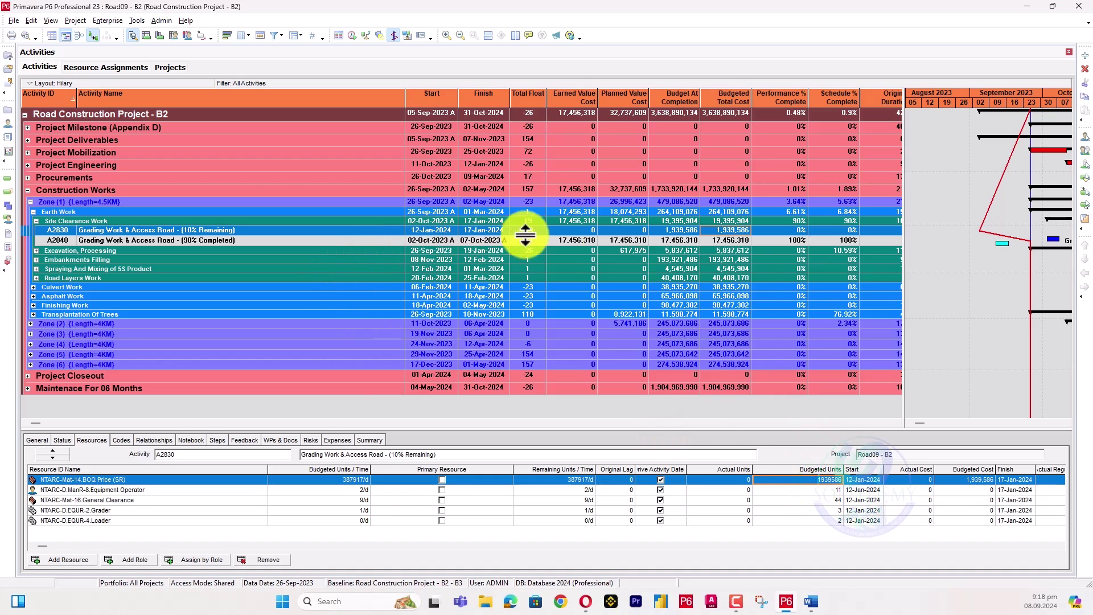
click(836, 481)
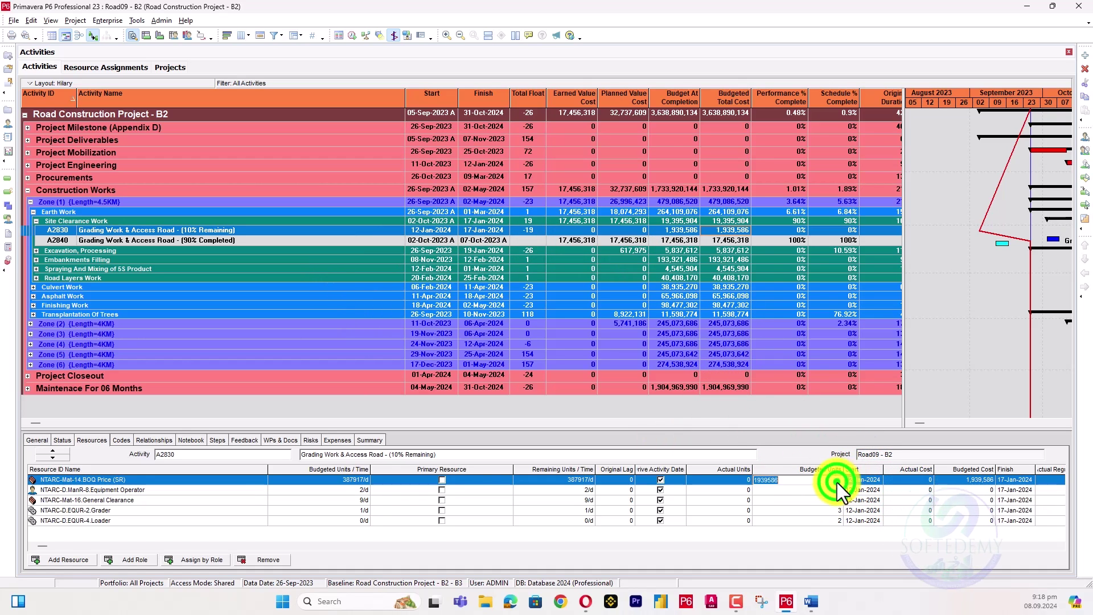
text(0)
key(Return)
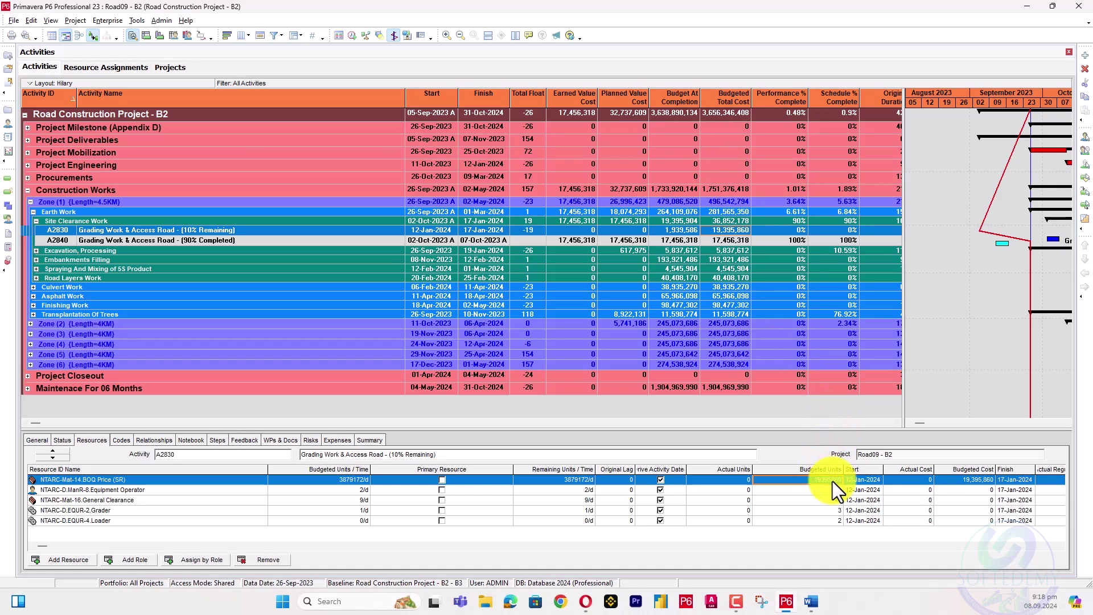
text(1939586000)
key(Return)
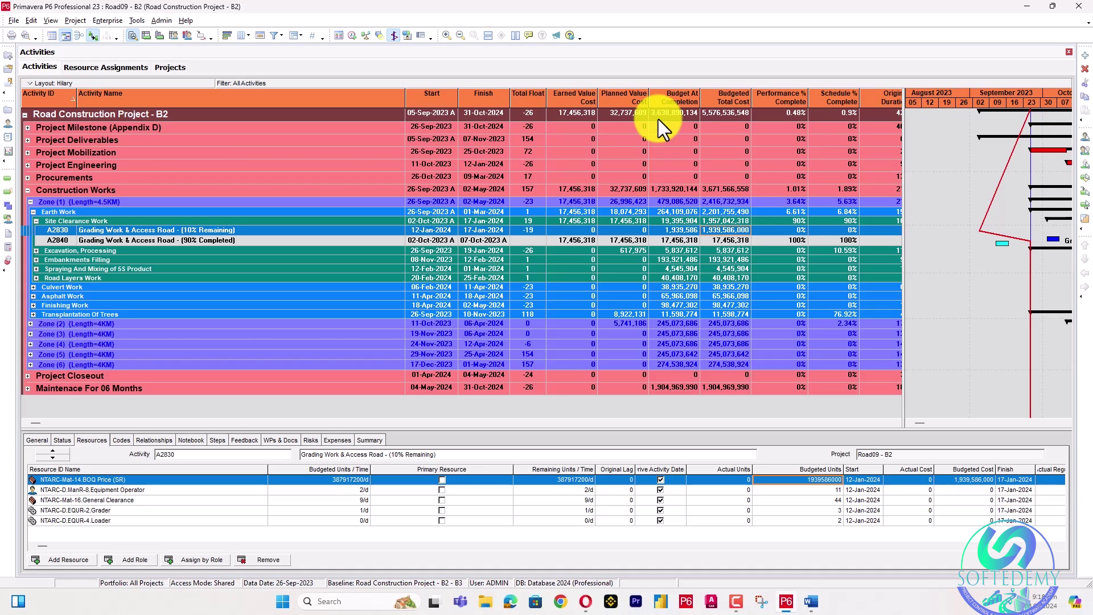
click(716, 238)
click(716, 231)
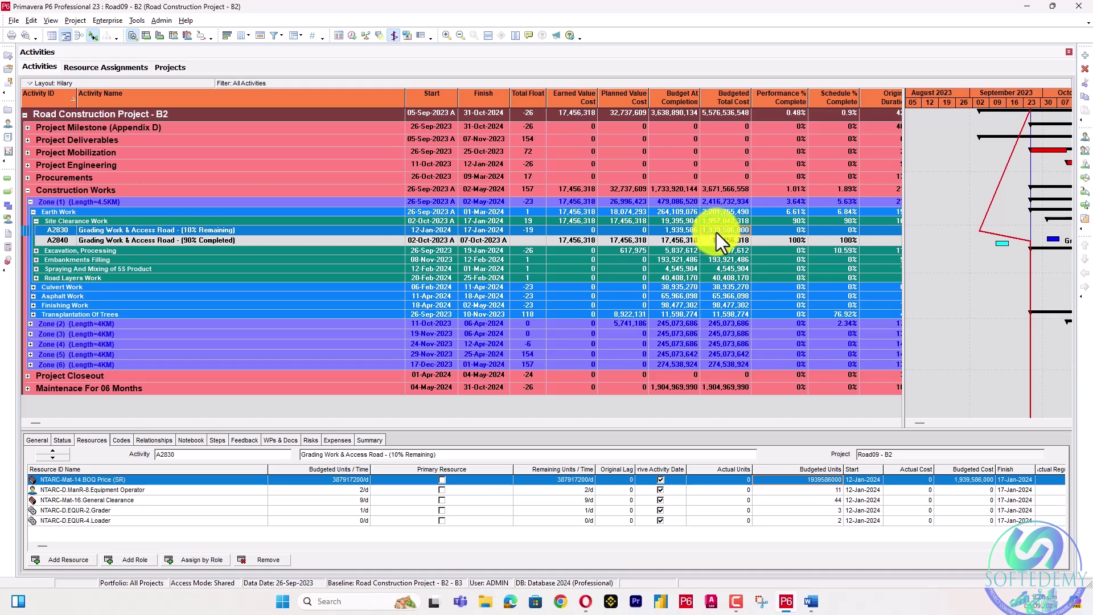
- Set the Budgeted Units of A2830's BOQ Price (SR) resource to 1939586
click(834, 480)
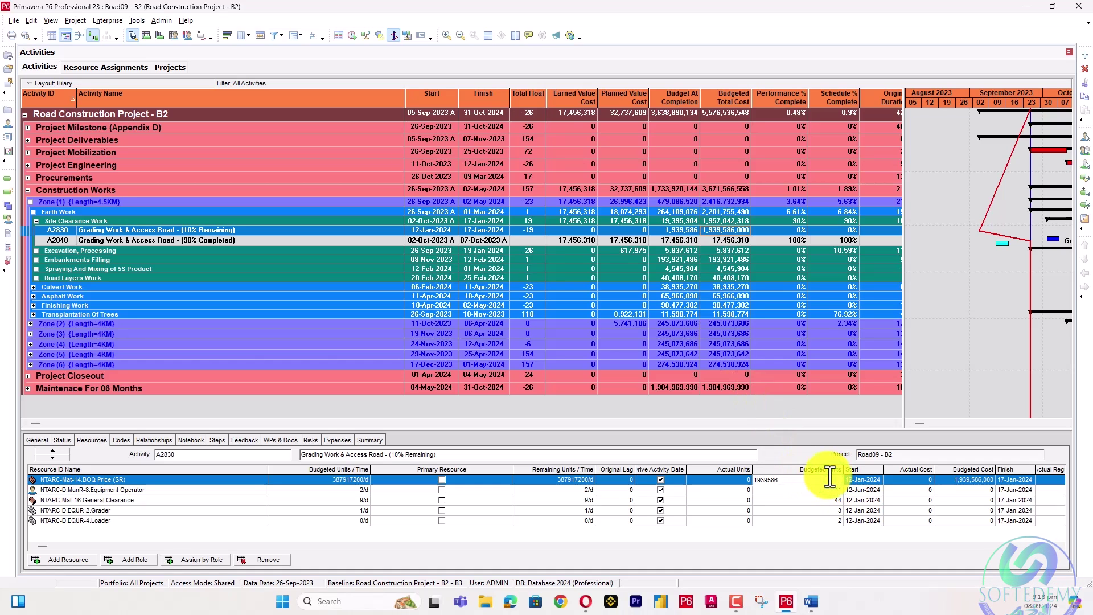
text(1939586)
key(Return)
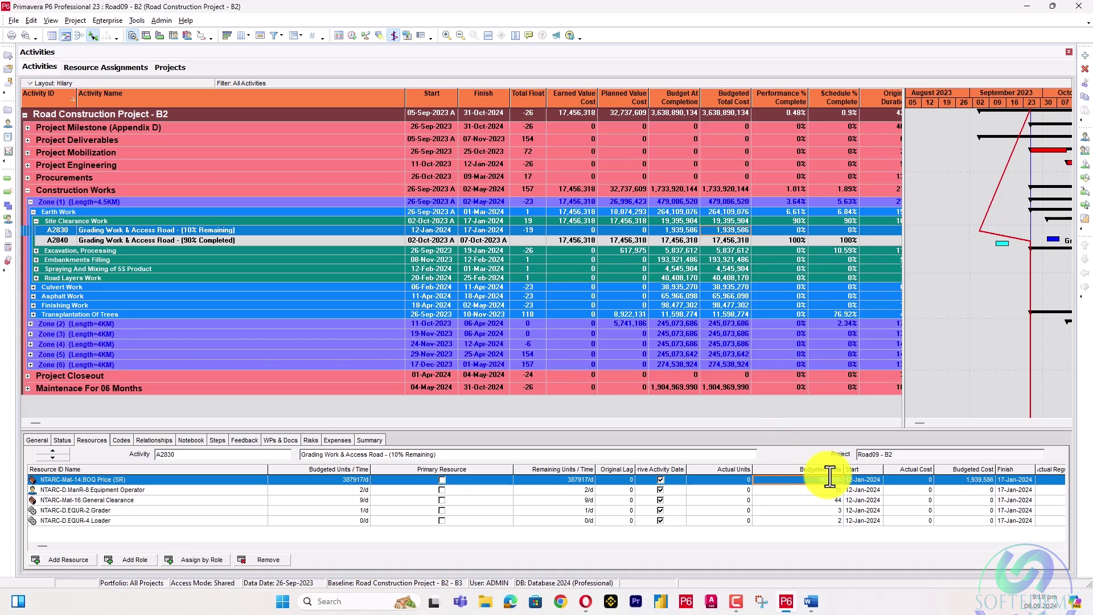
- Open the project Road09 - B2 - B1 from the NEWEPS group in the project list
click(180, 67)
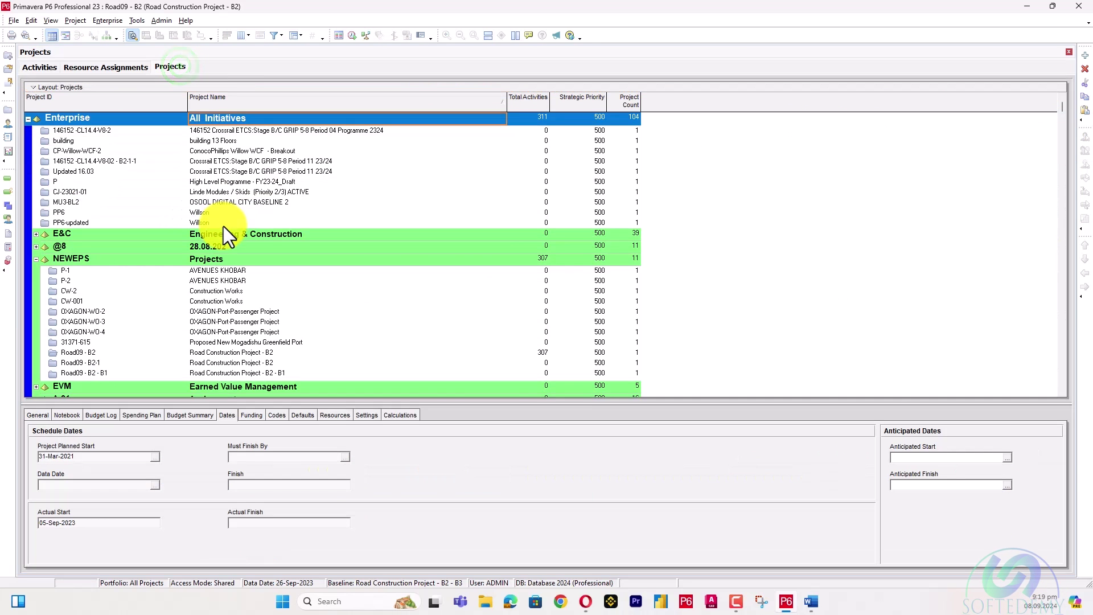
scroll(227, 231, down, 1)
right_click(281, 348)
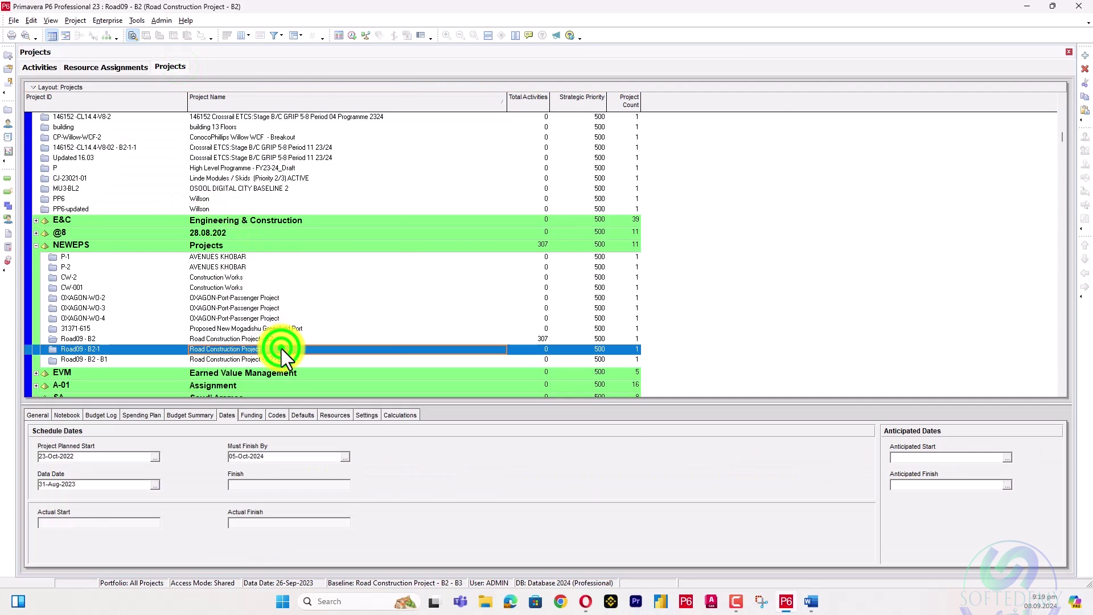
right_click(255, 362)
click(302, 83)
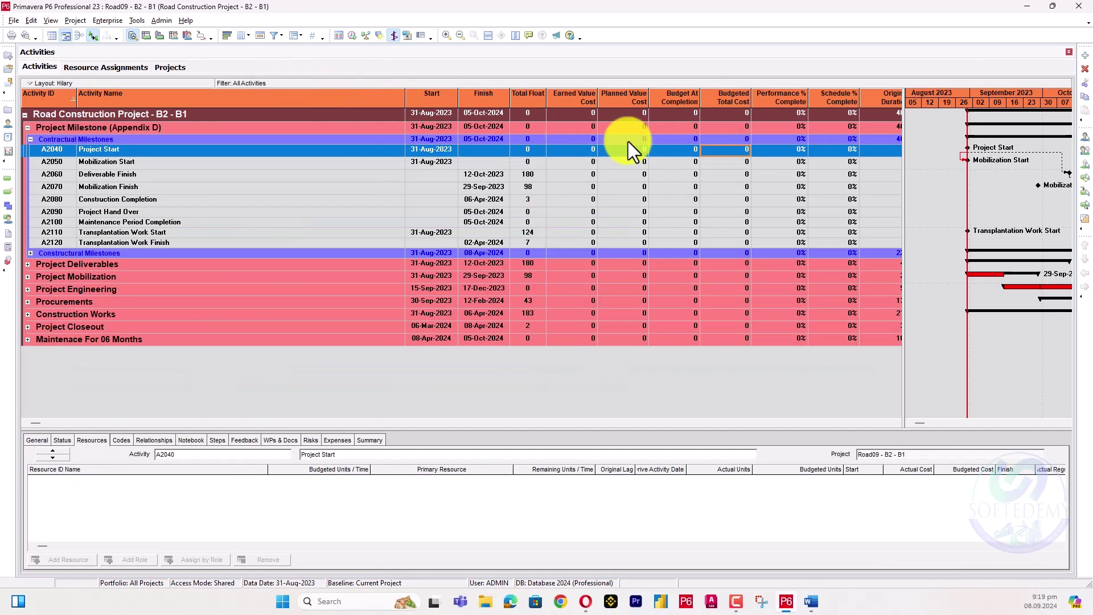
- Expand all grouping bands of the activity table and select activity A1730, Project Mobilization Plan
right_click(107, 194)
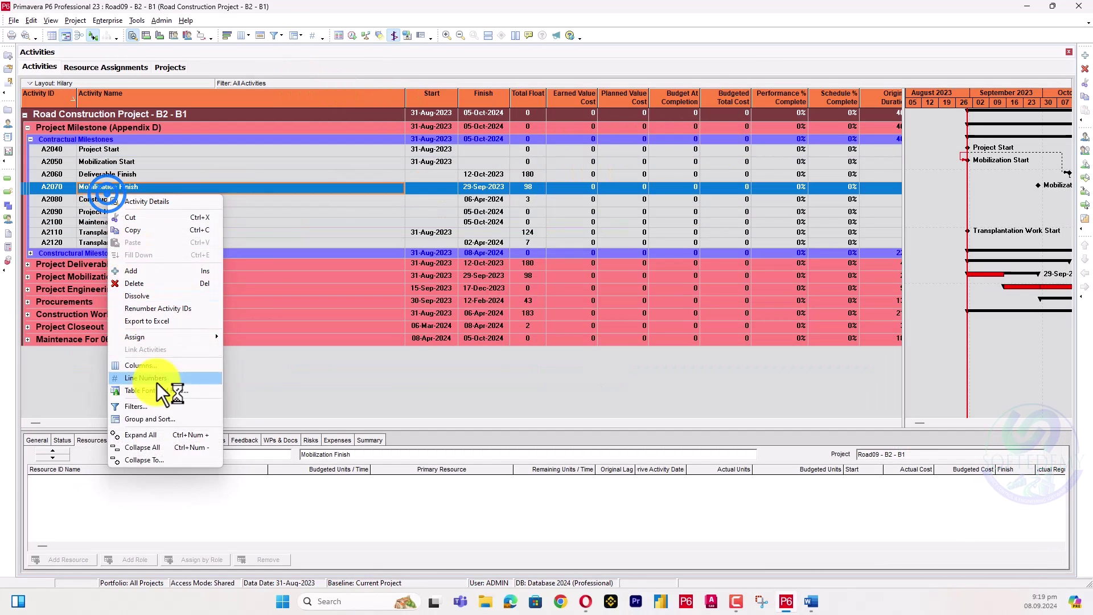
click(156, 431)
scroll(135, 322, down, 3)
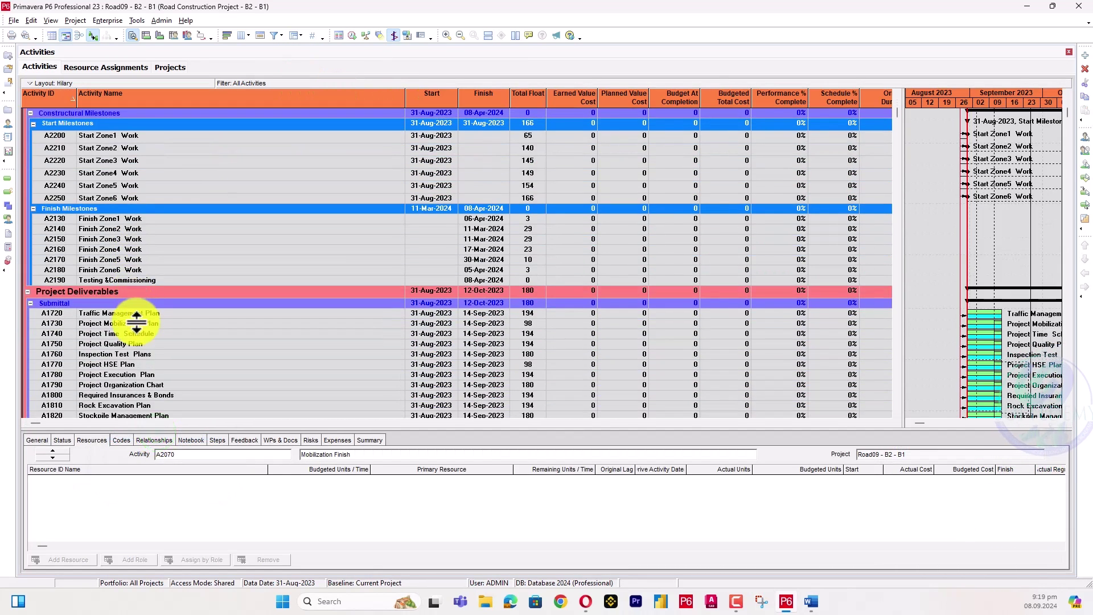
click(135, 322)
- Assign Resource 01 (R-32) to all activities of the project, choosing it from the All Resources list
click(69, 560)
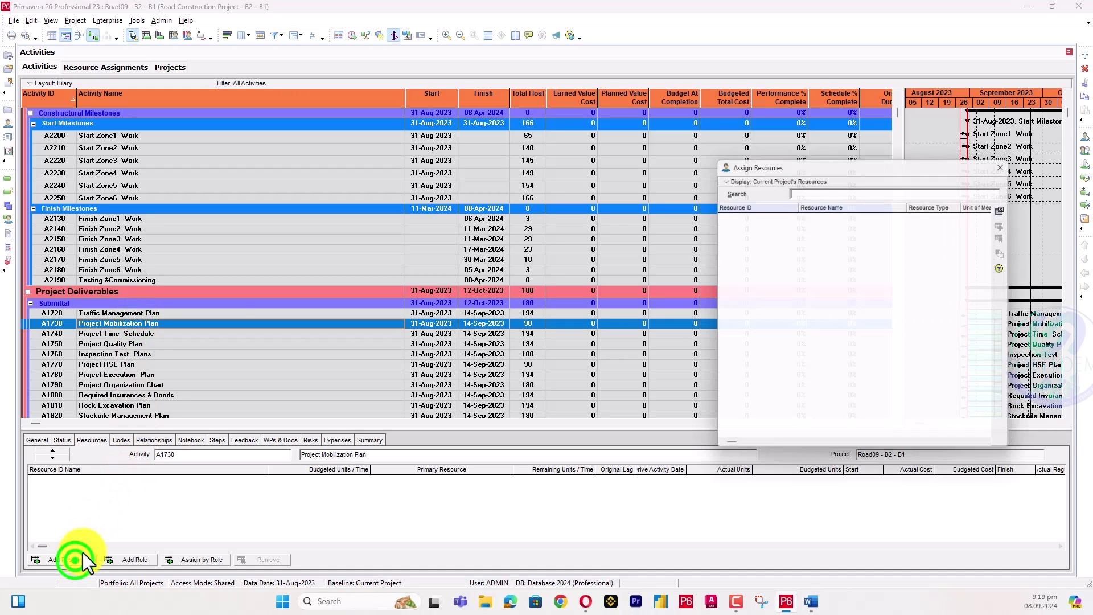
click(173, 315)
key(ctrl+a)
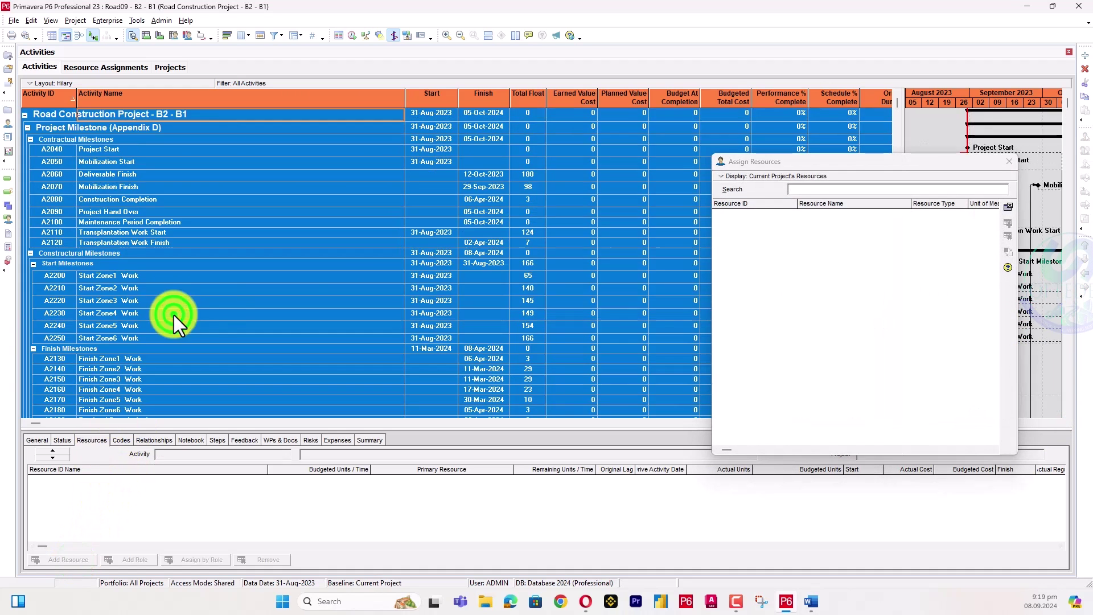
click(726, 176)
mouse_move(780, 216)
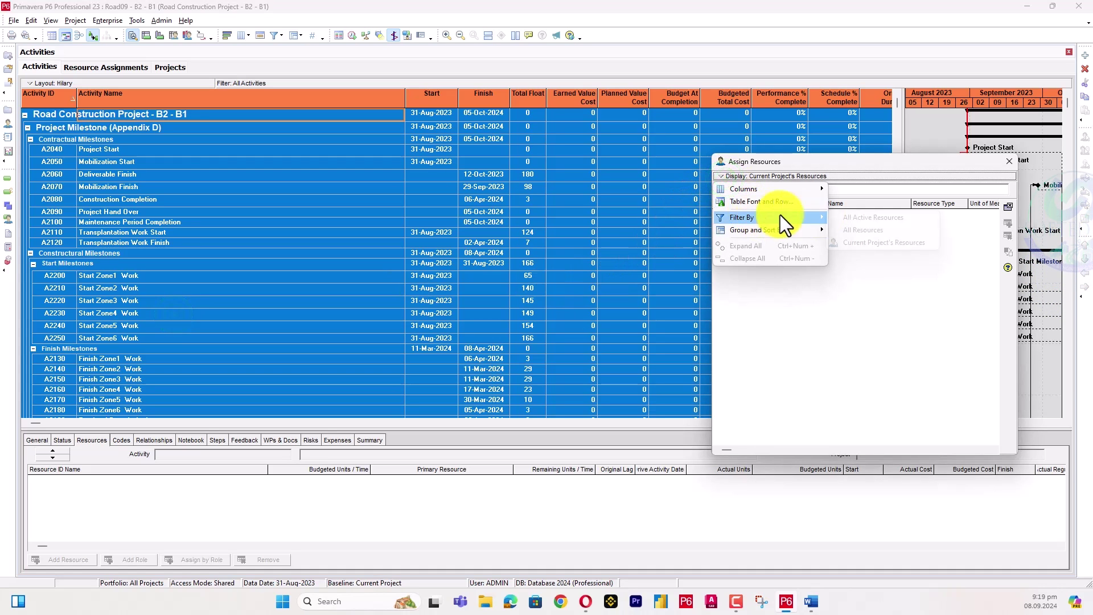
click(852, 227)
click(824, 233)
click(834, 223)
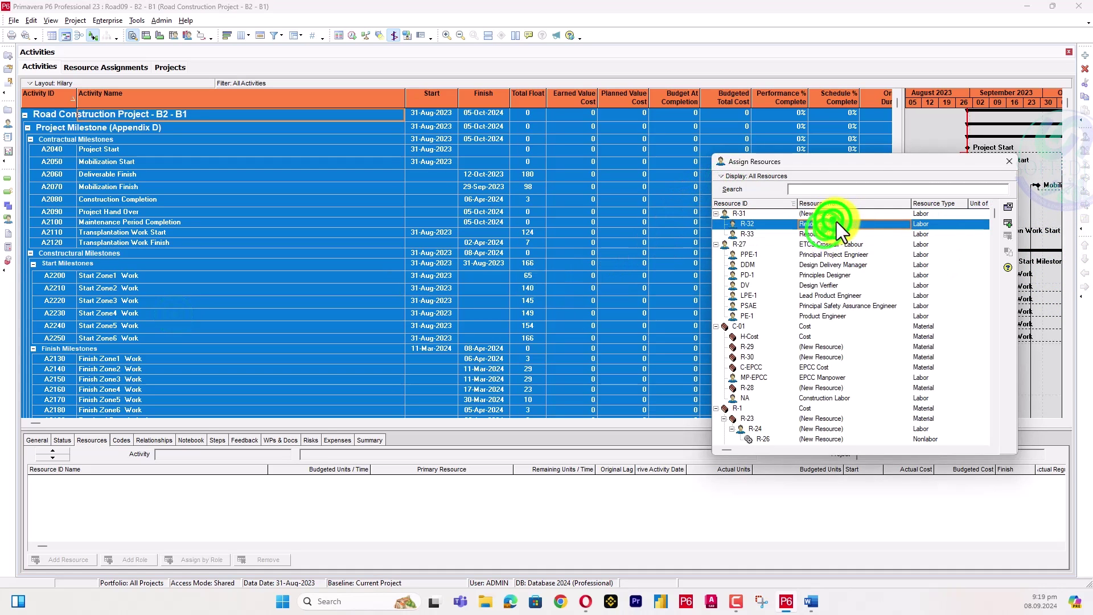
click(1009, 223)
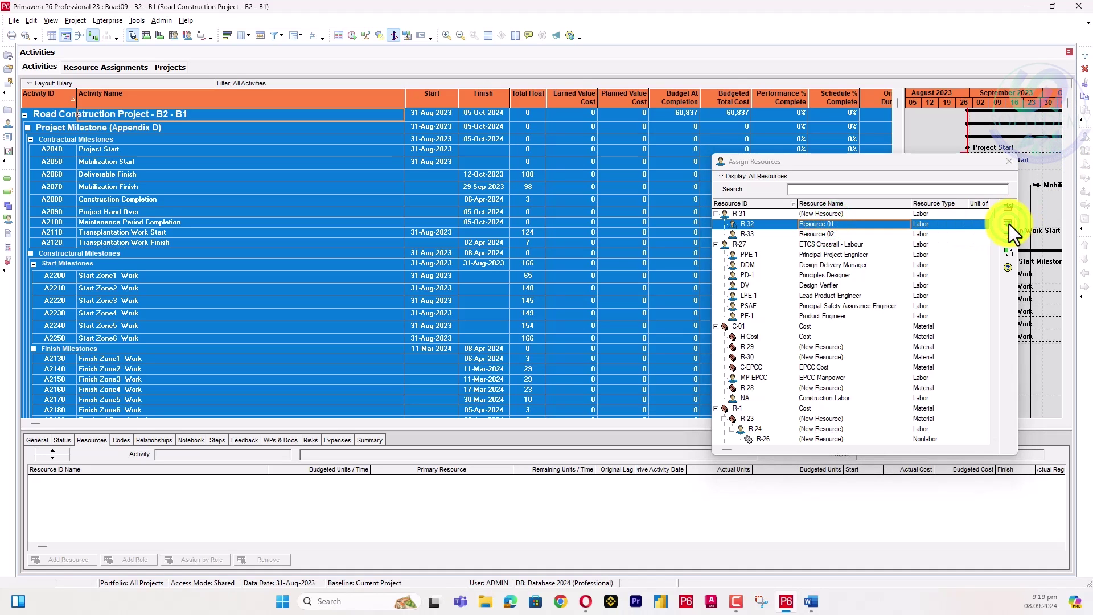
click(1009, 162)
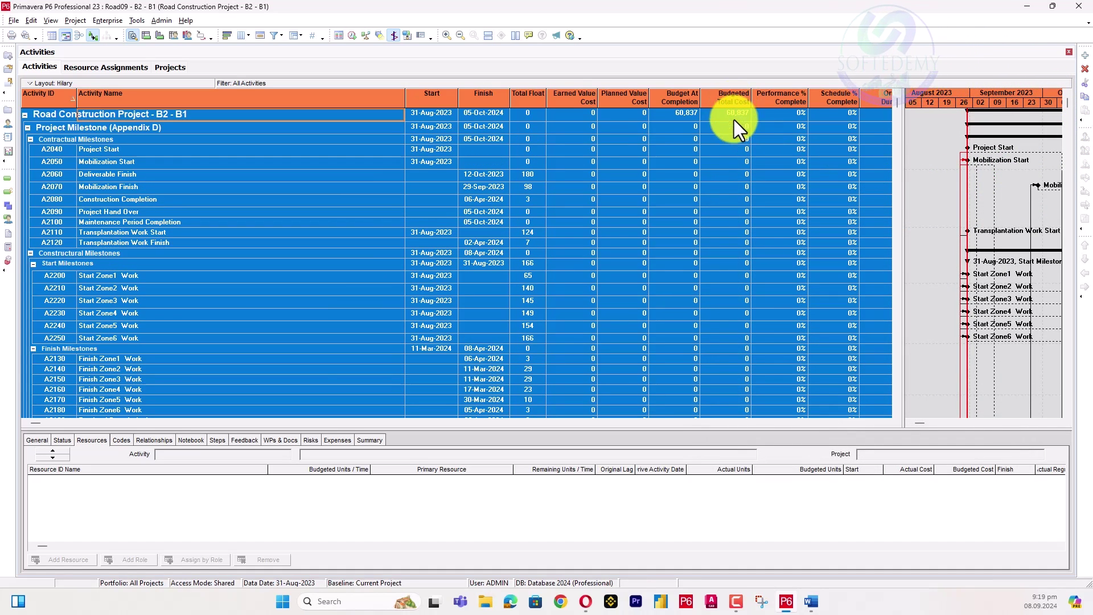
- Check the project's Budgeted Total Cost, look up Resource 01's price per unit in the resource list, and return to the activity table
click(734, 117)
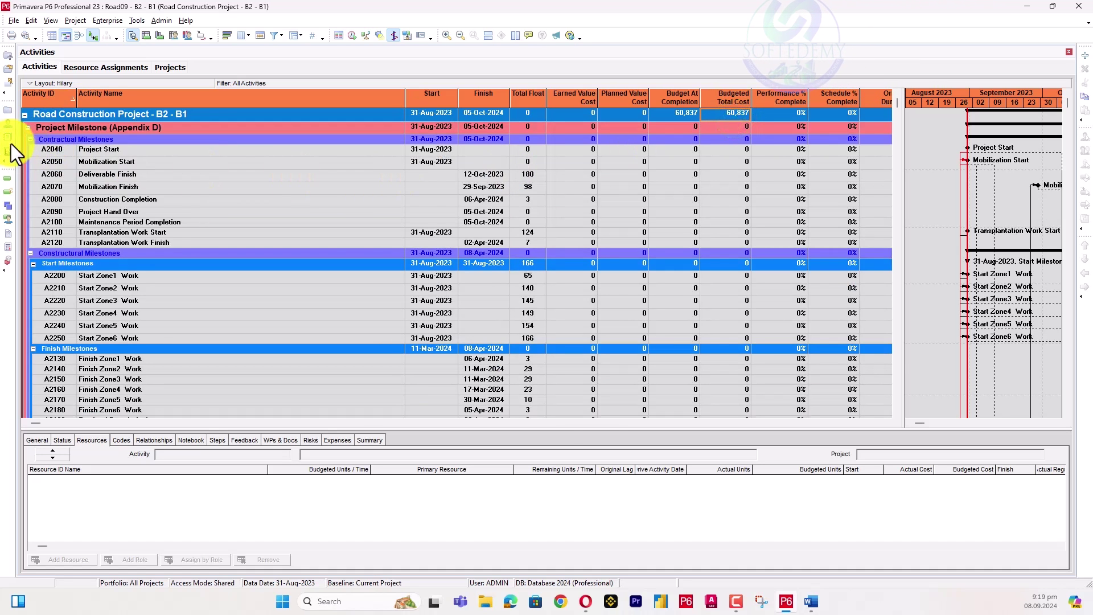
click(9, 124)
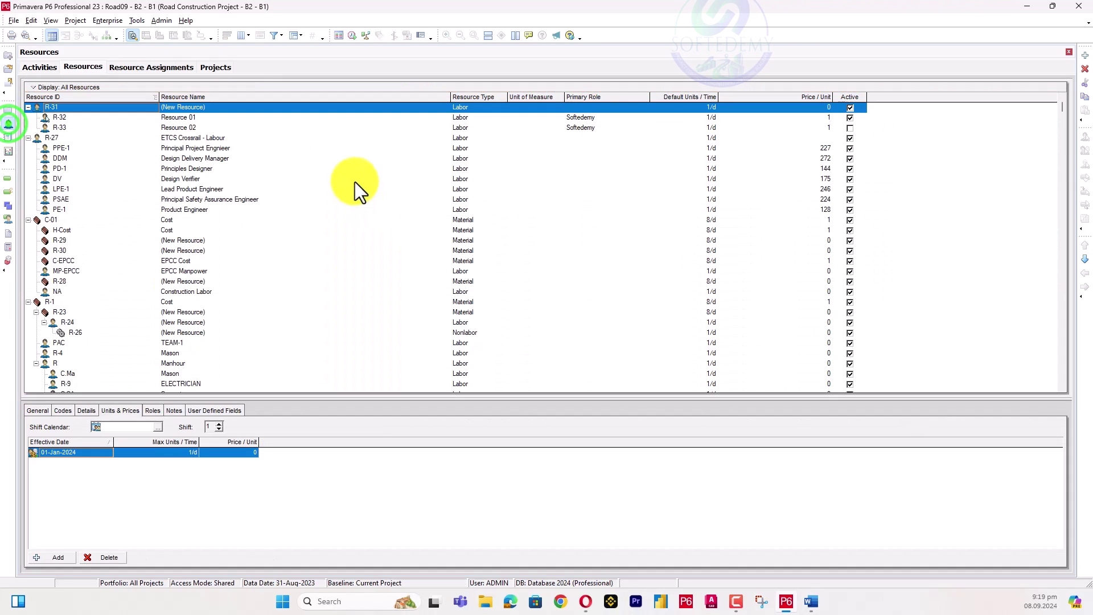
click(183, 117)
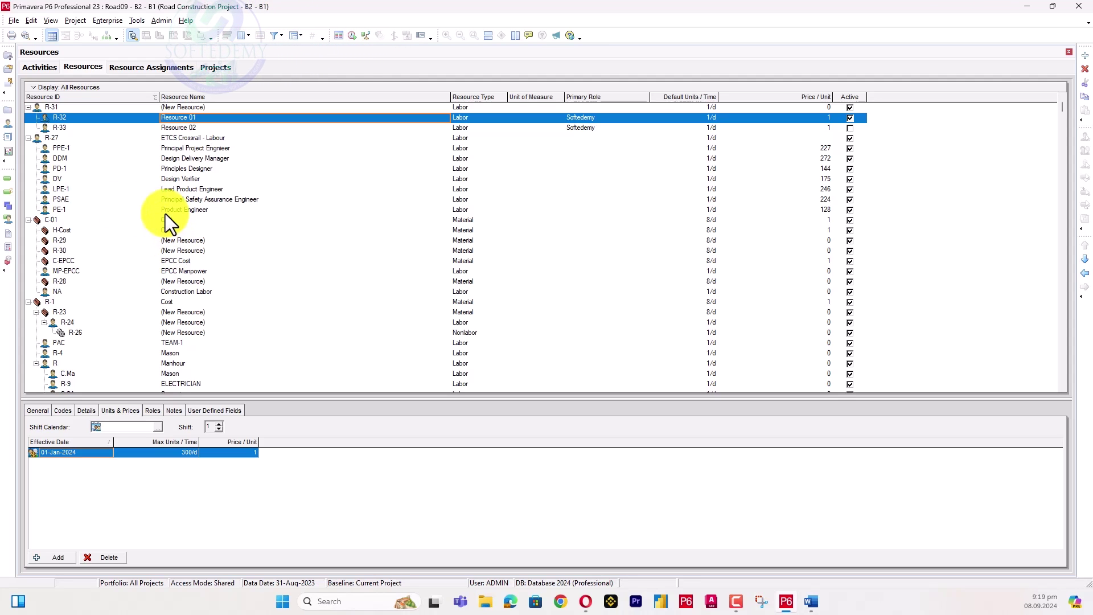
click(36, 68)
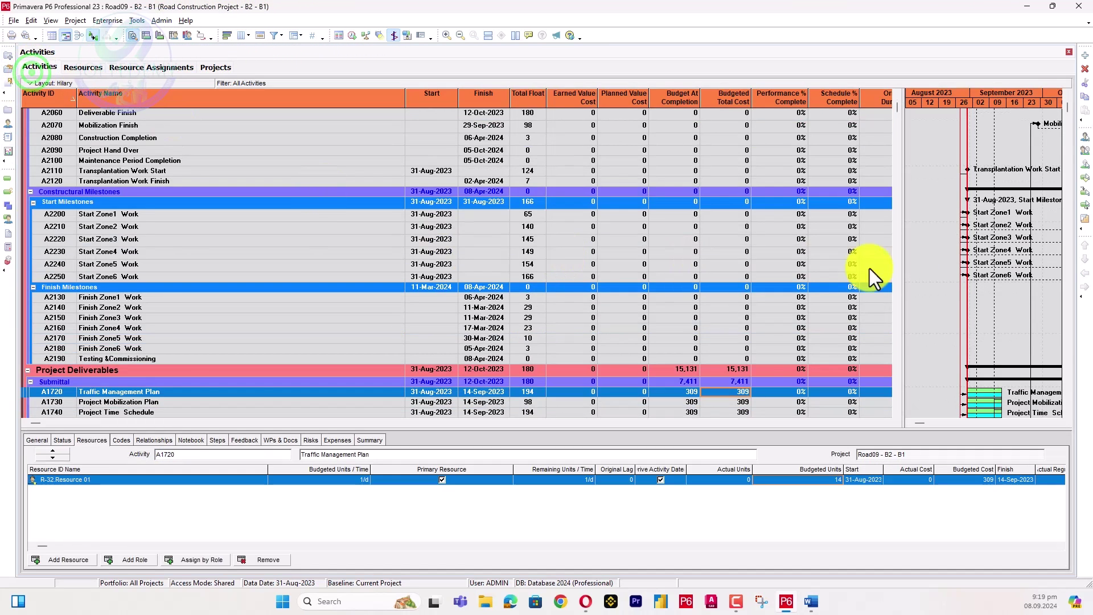
scroll(941, 221, up, 2)
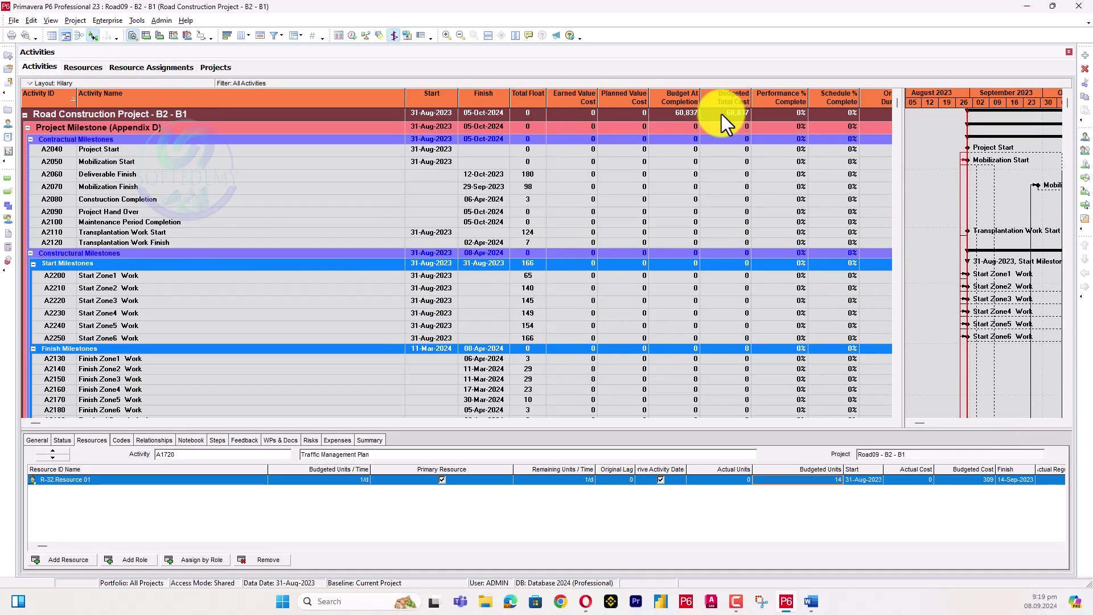
- Review the Time Units settings in the user preferences and close them without changes
click(32, 21)
click(38, 45)
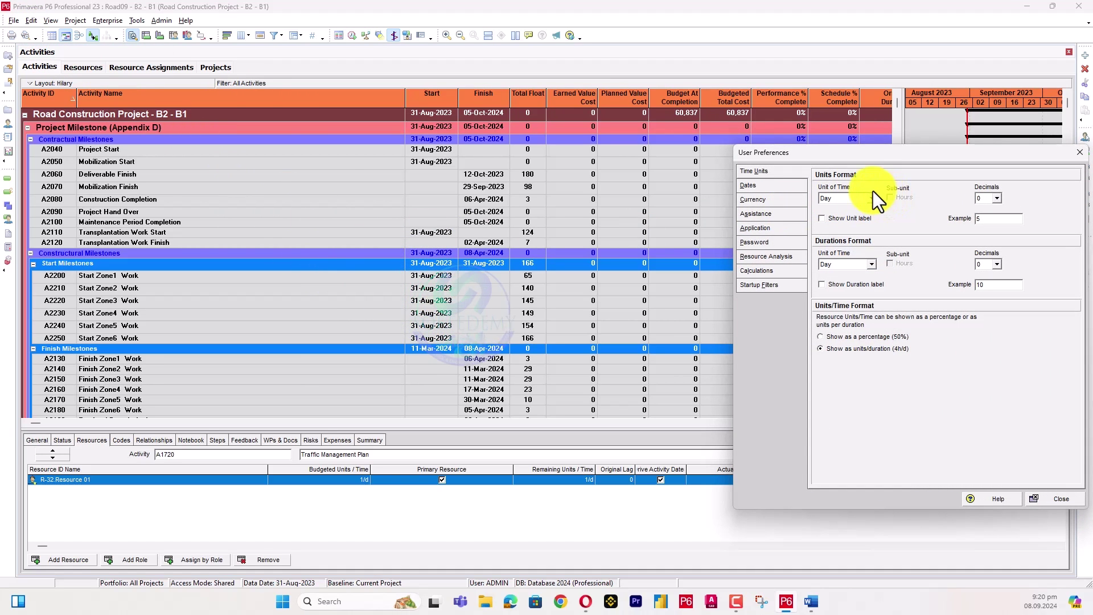
drag(993, 152, 767, 165)
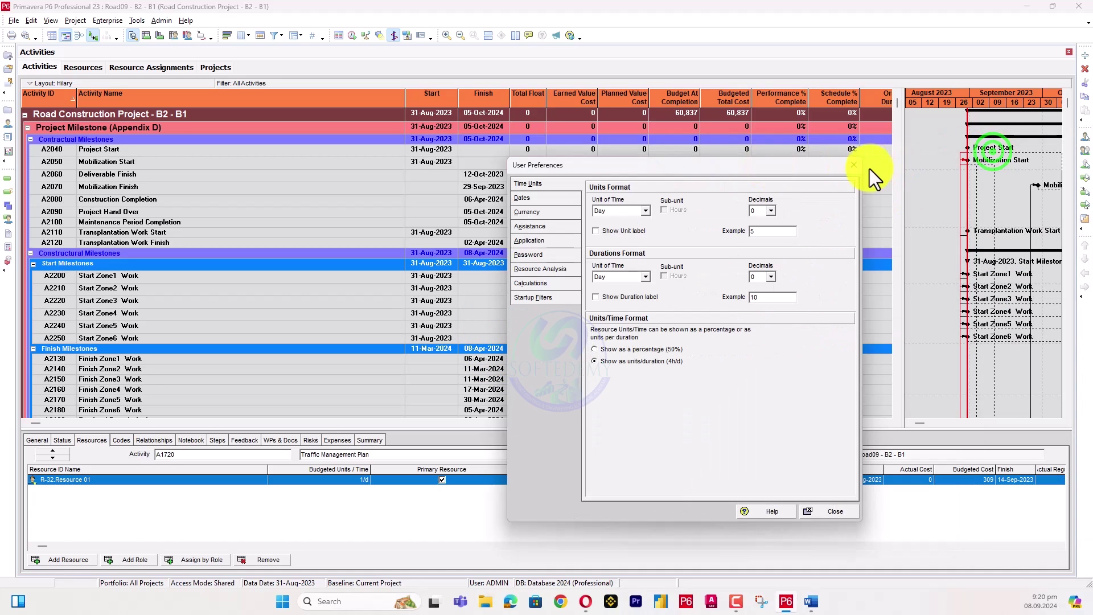
click(854, 166)
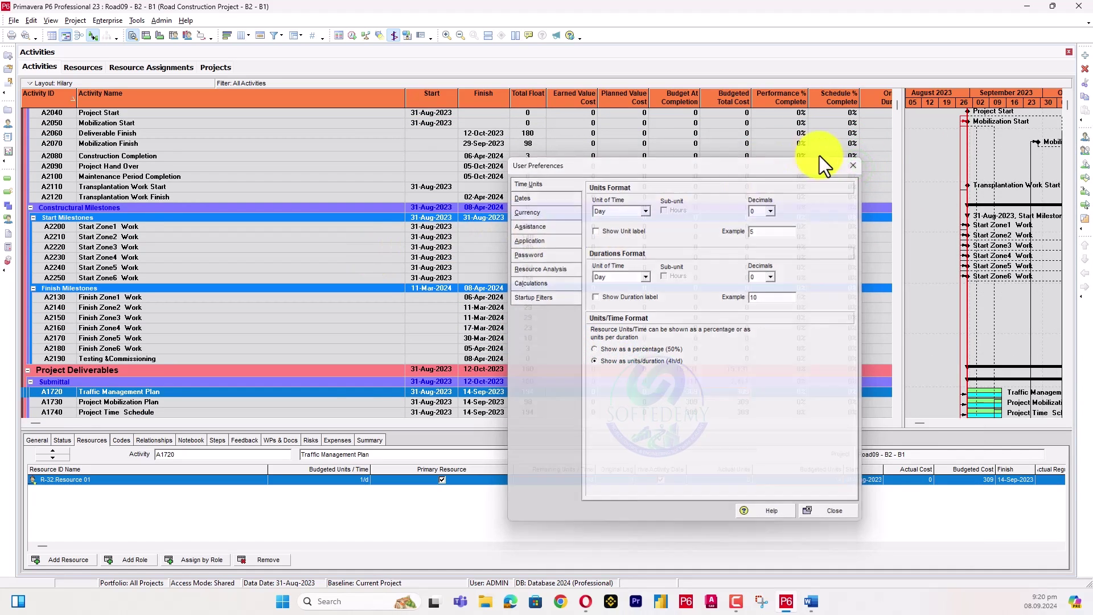
click(853, 165)
- Inspect the Budget At Completion of the Submittal activities A1730 and A1720, Traffic Management Plan
scroll(711, 244, down, 3)
scroll(634, 291, down, 4)
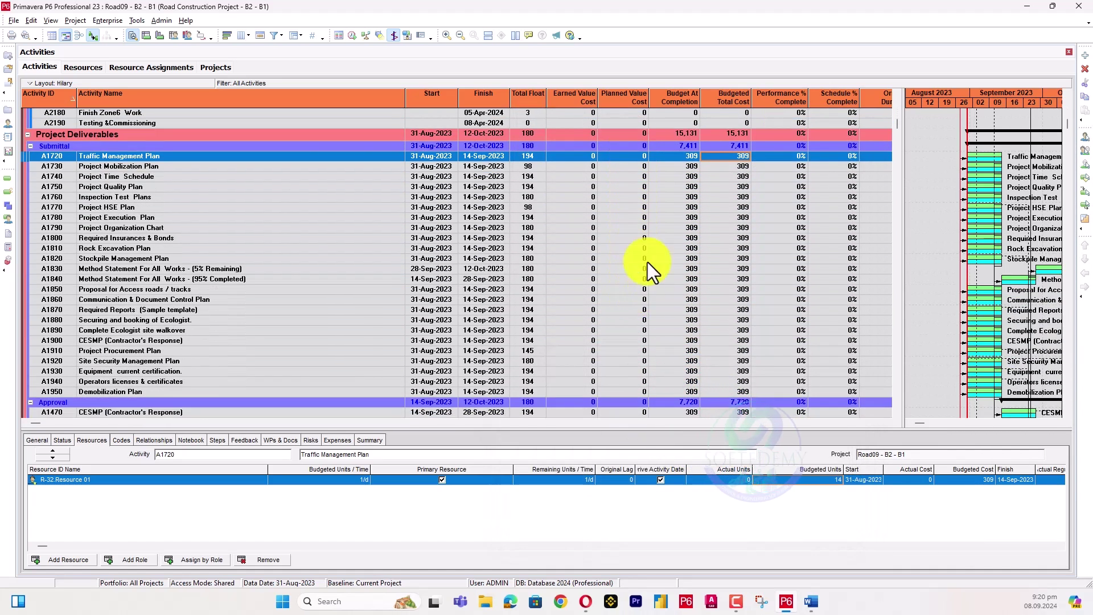
click(686, 166)
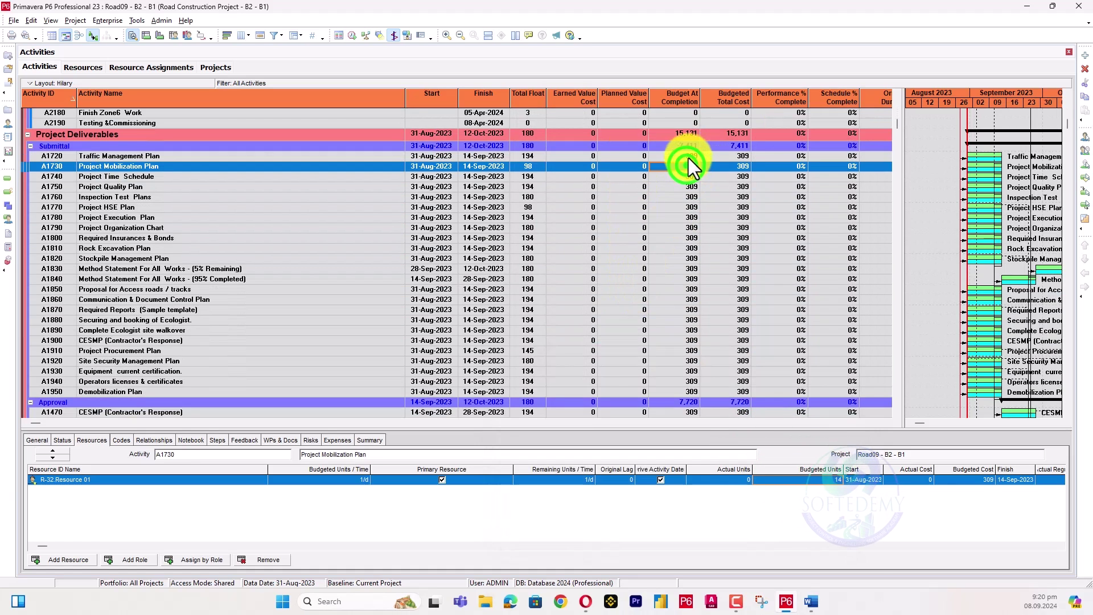
click(688, 159)
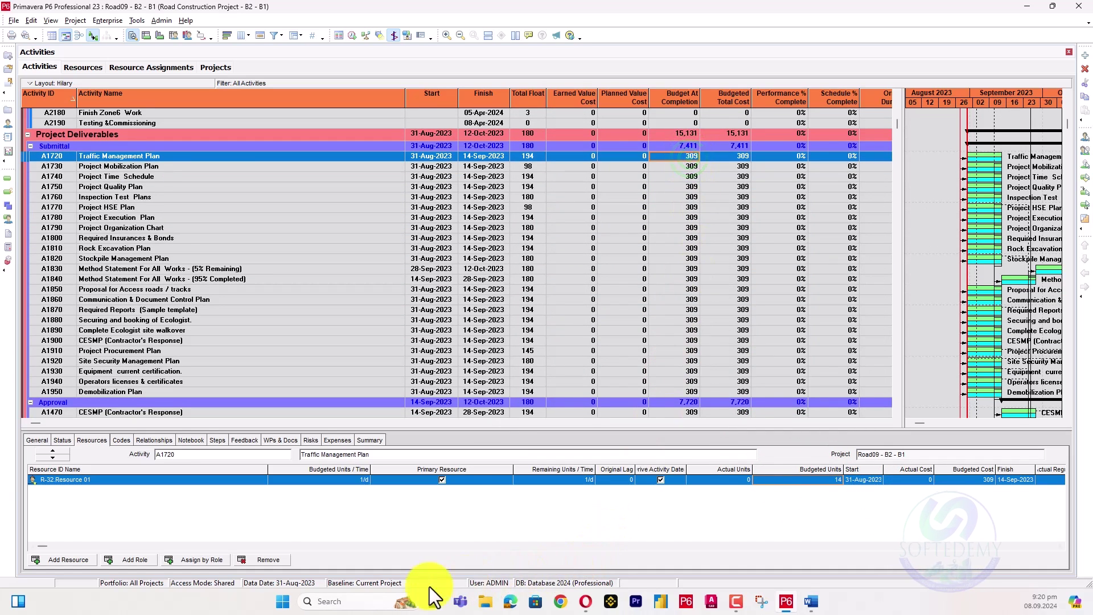
- In Calculator, divide the Traffic Management Plan's Budget At Completion of 309 by its Original Duration of 14, and return to Primavera P6
click(388, 599)
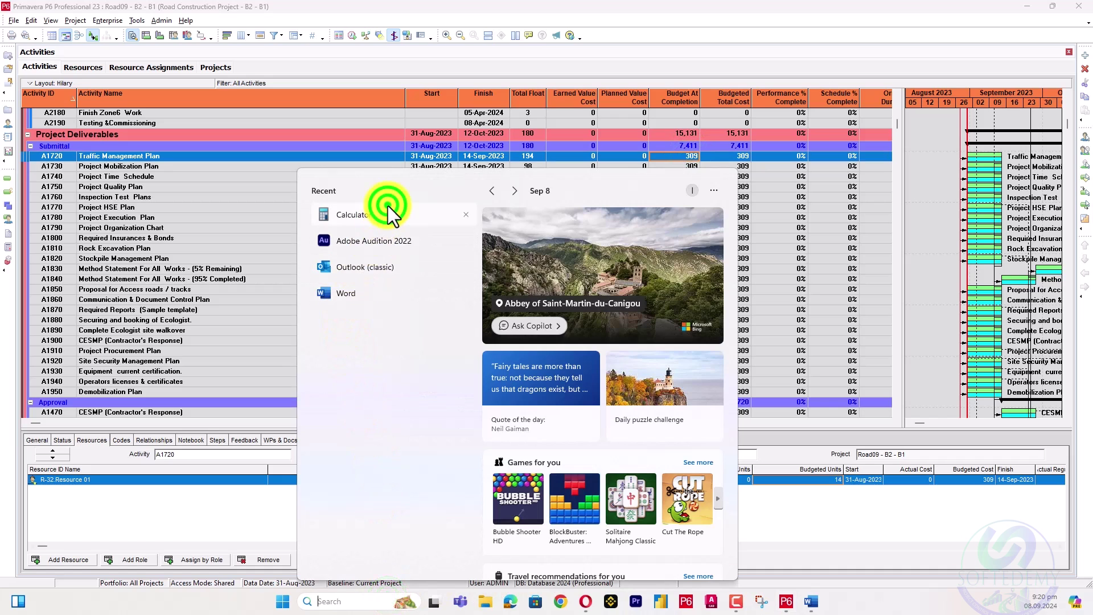
click(387, 214)
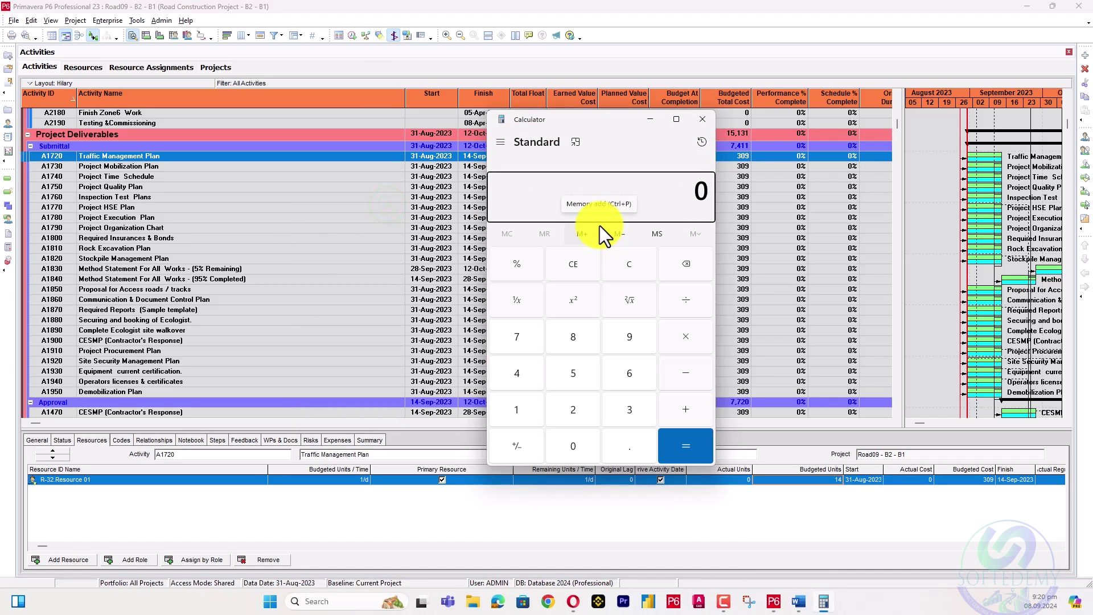
text(309)
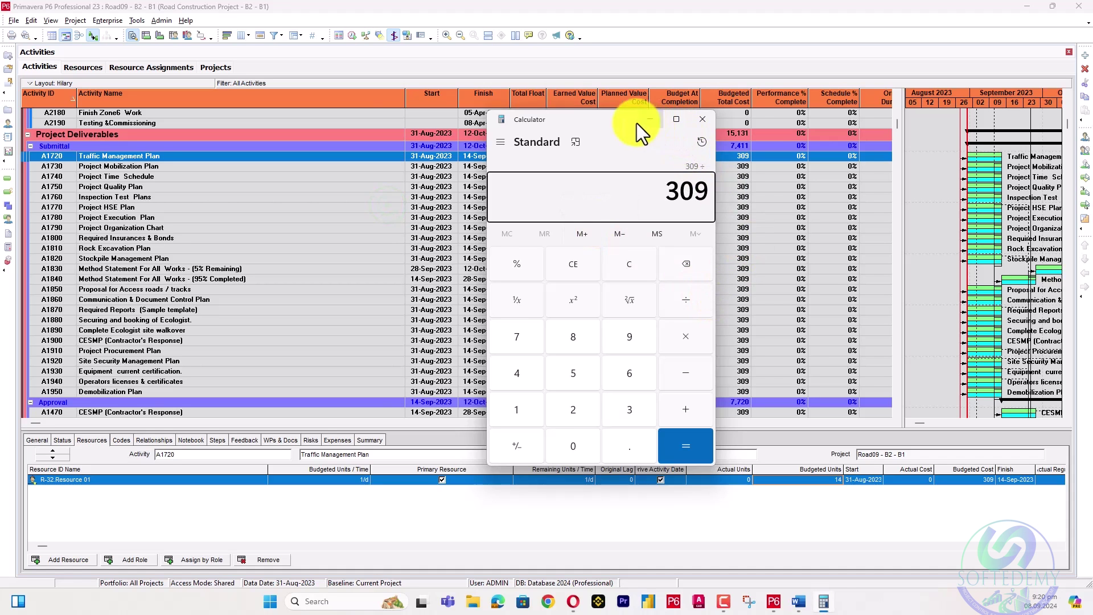
drag(637, 123, 384, 132)
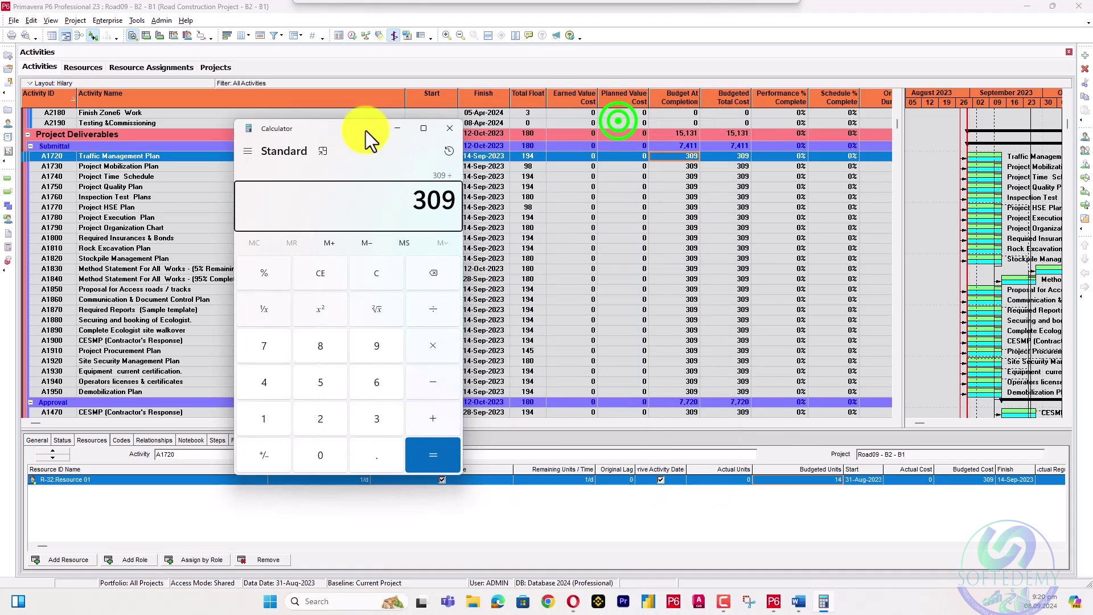
click(791, 425)
click(792, 424)
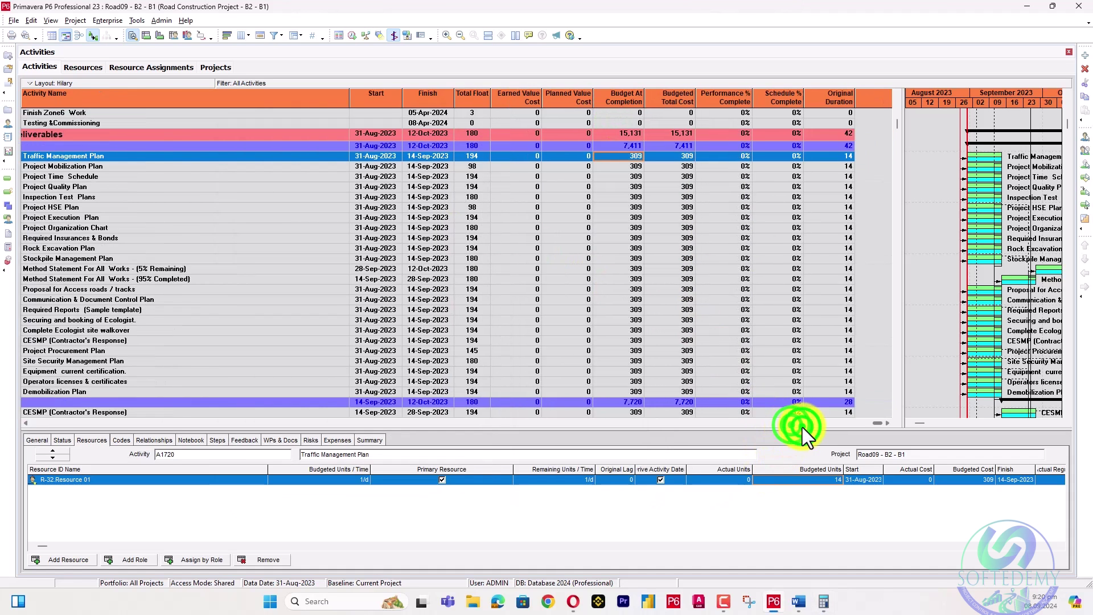
click(824, 601)
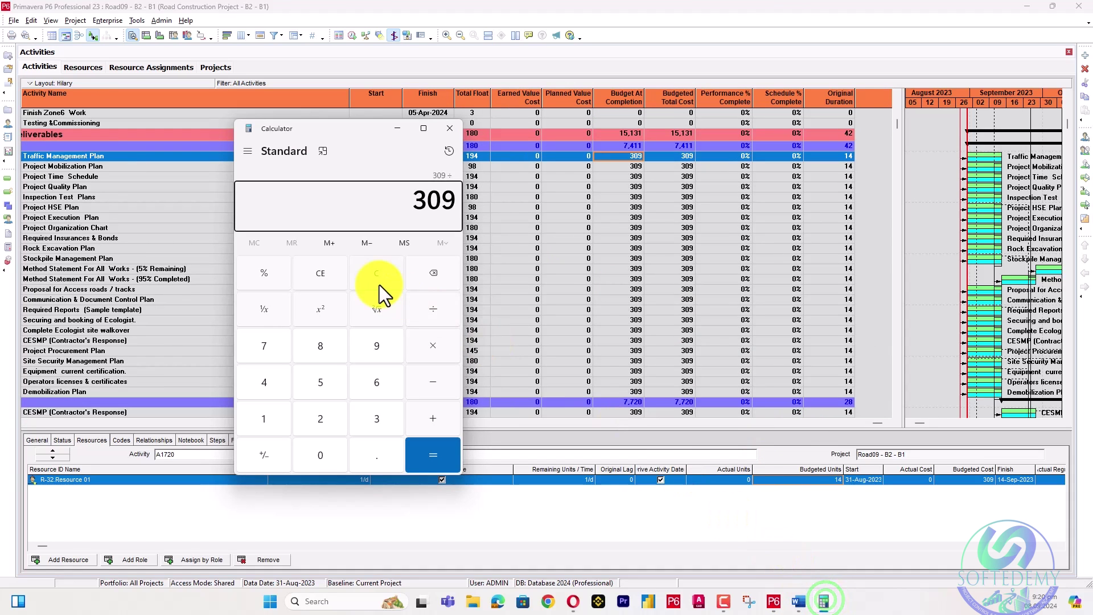
text(14)
key(Return)
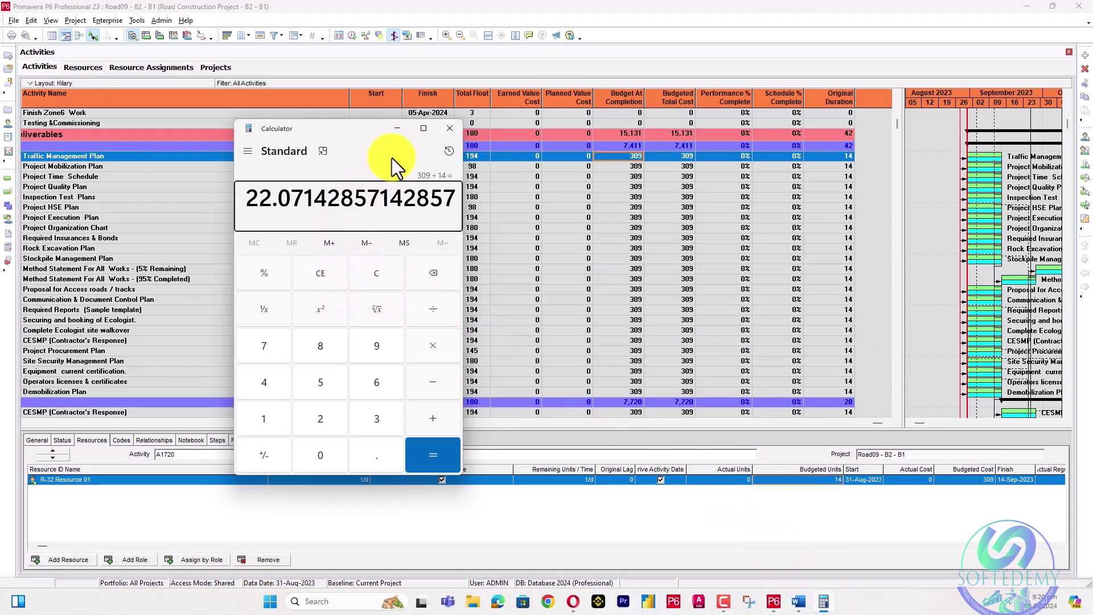
click(448, 134)
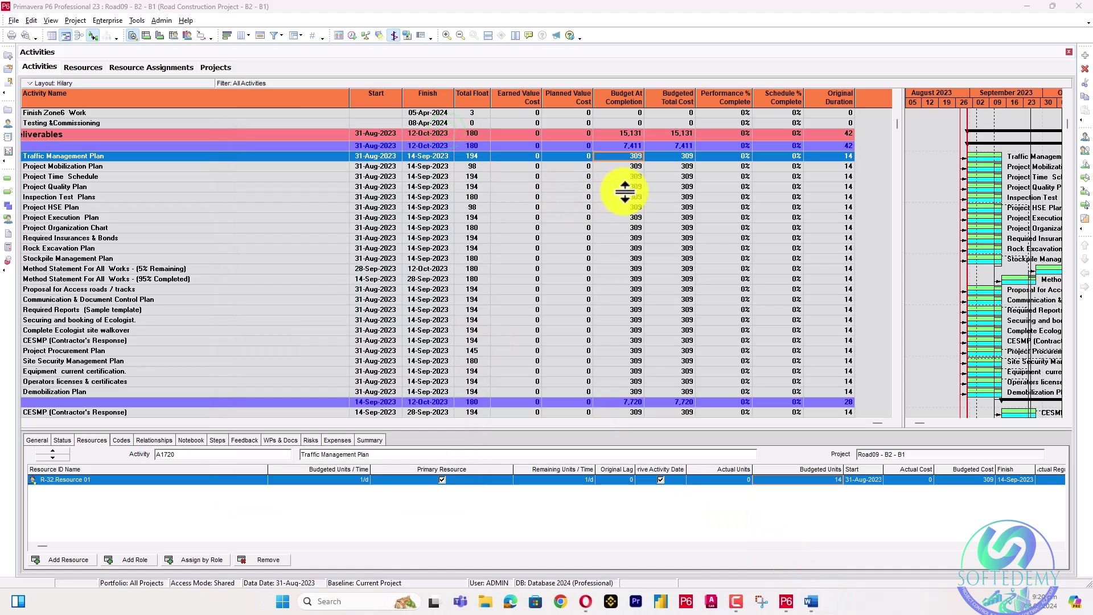
click(29, 425)
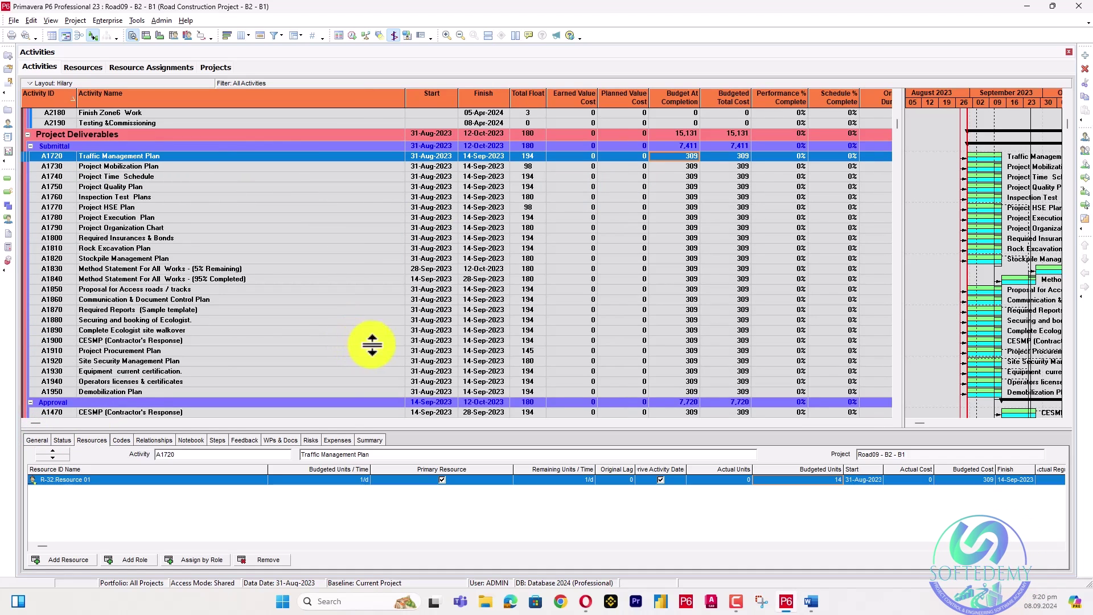
- Review the Budget At Completion from the Submittal and Approval activities up to the project total, and recheck Resource 01's price per unit
scroll(545, 247, down, 10)
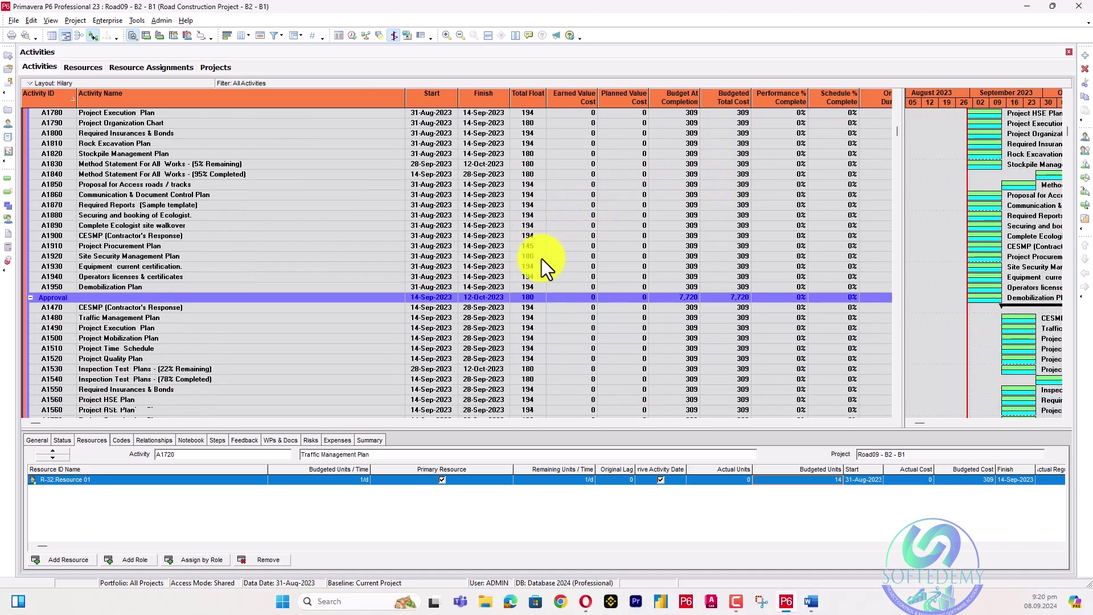
scroll(541, 260, up, 15)
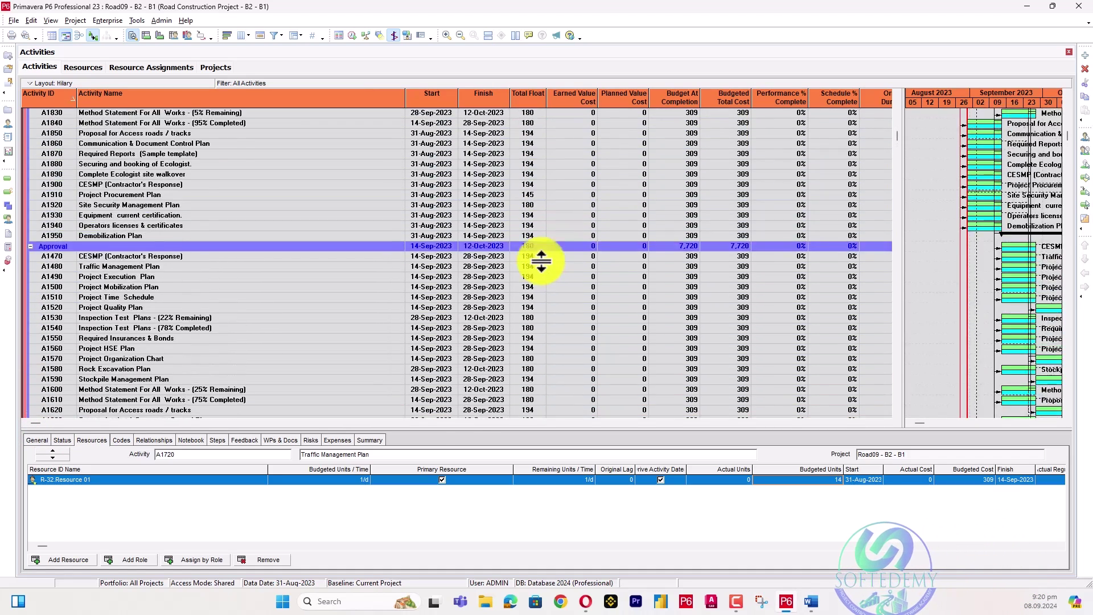
scroll(544, 258, up, 2)
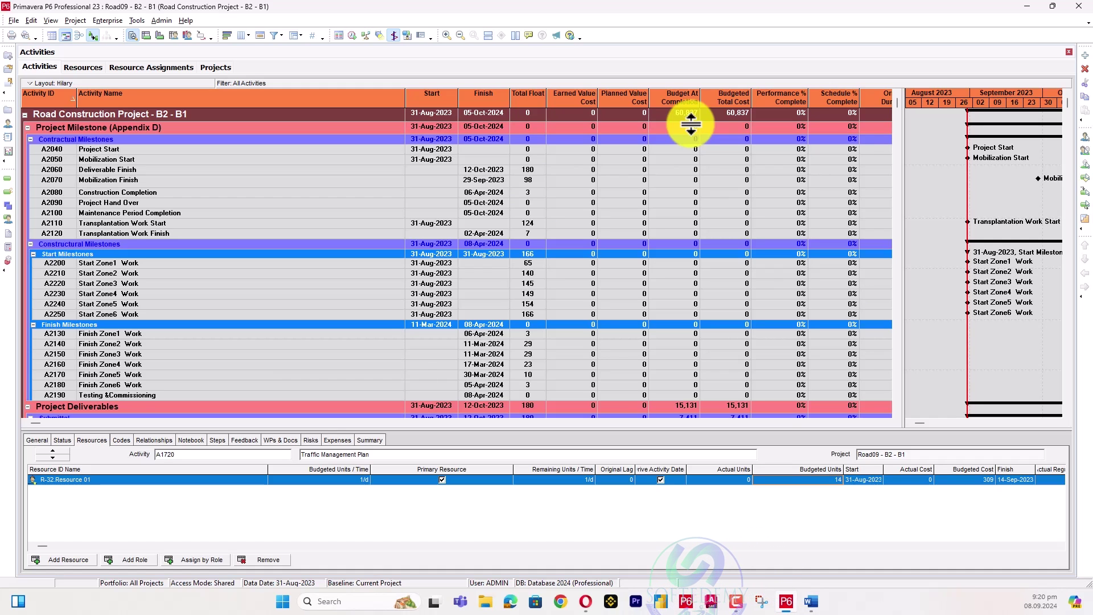
click(83, 68)
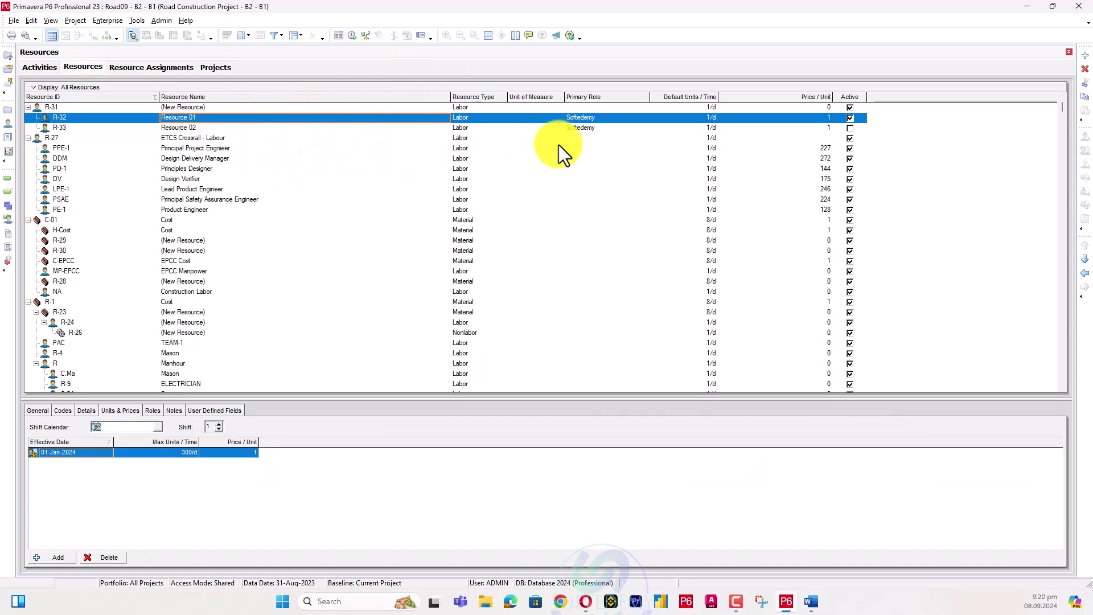
click(819, 118)
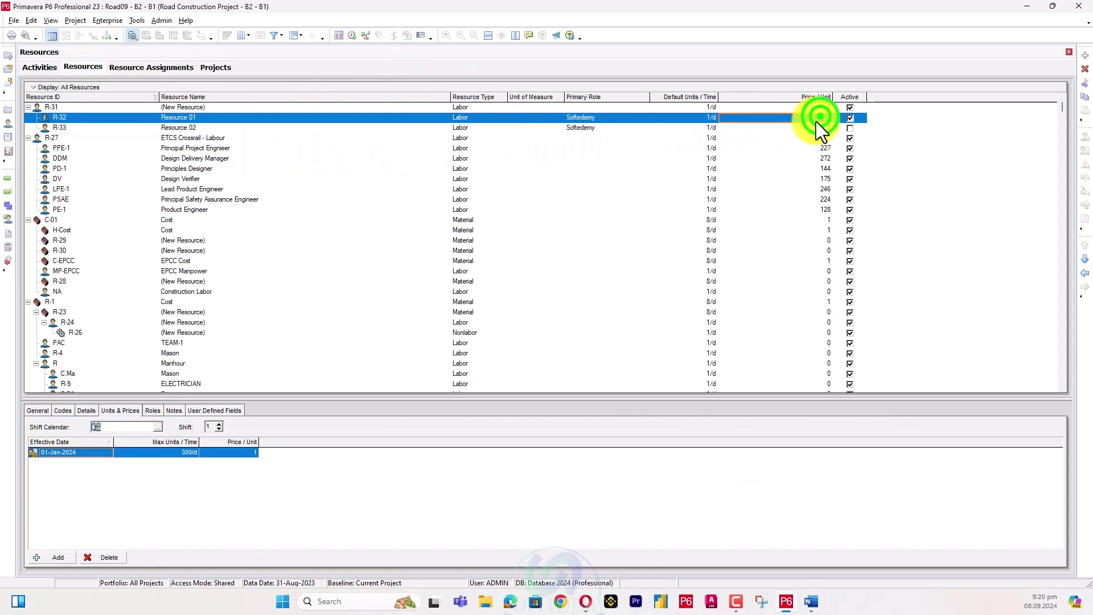
click(31, 68)
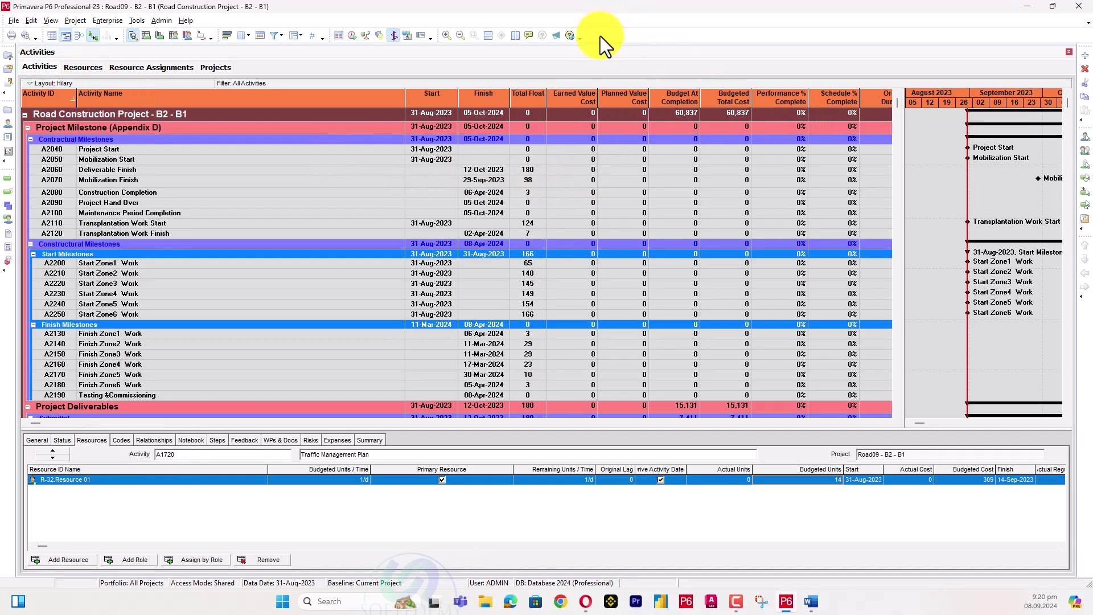
- View the baselines maintained for Road Construction Project - B2 - B1, close them without changes, and return to the Schedule % Complete column
click(75, 21)
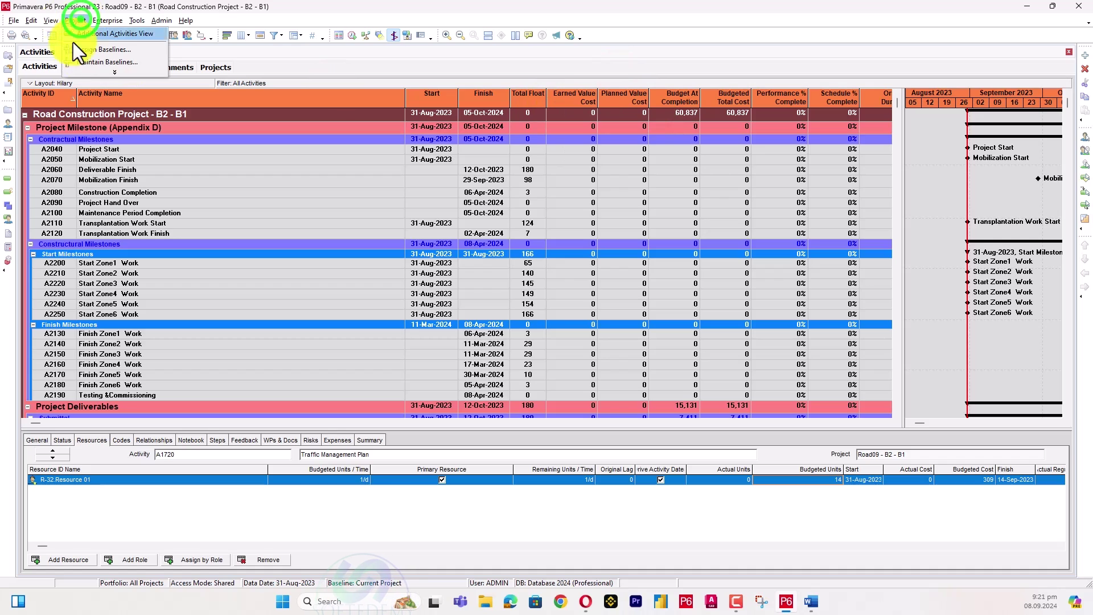
click(87, 64)
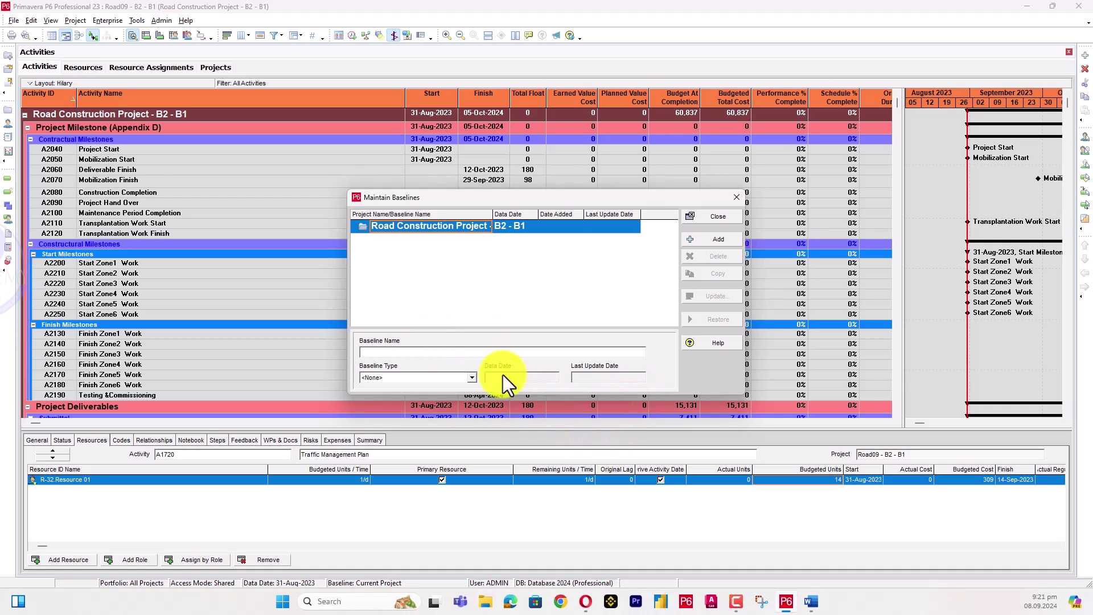
click(734, 196)
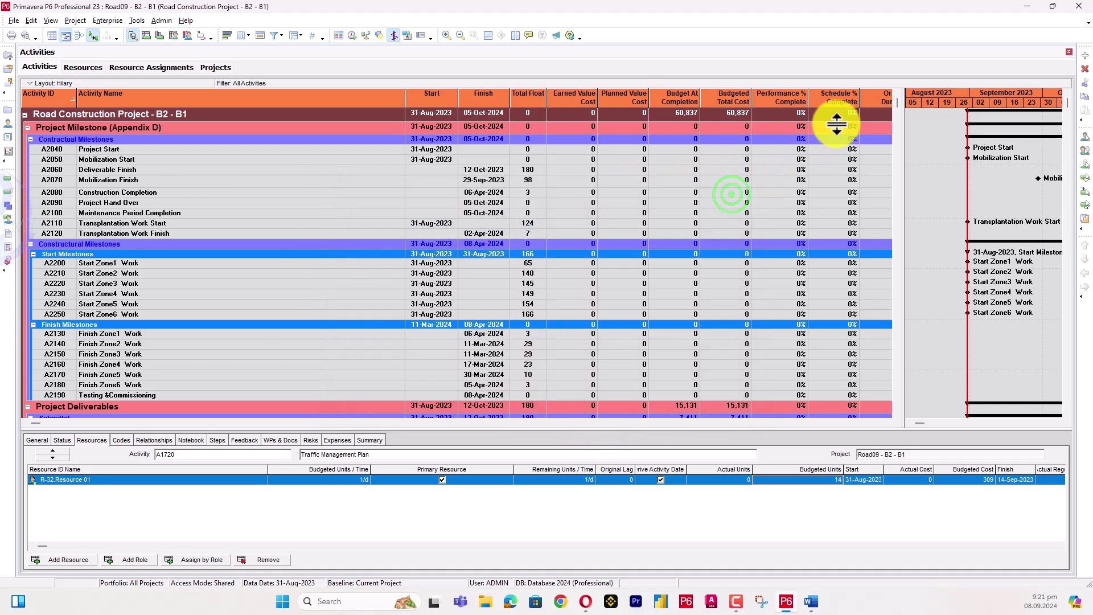
click(838, 159)
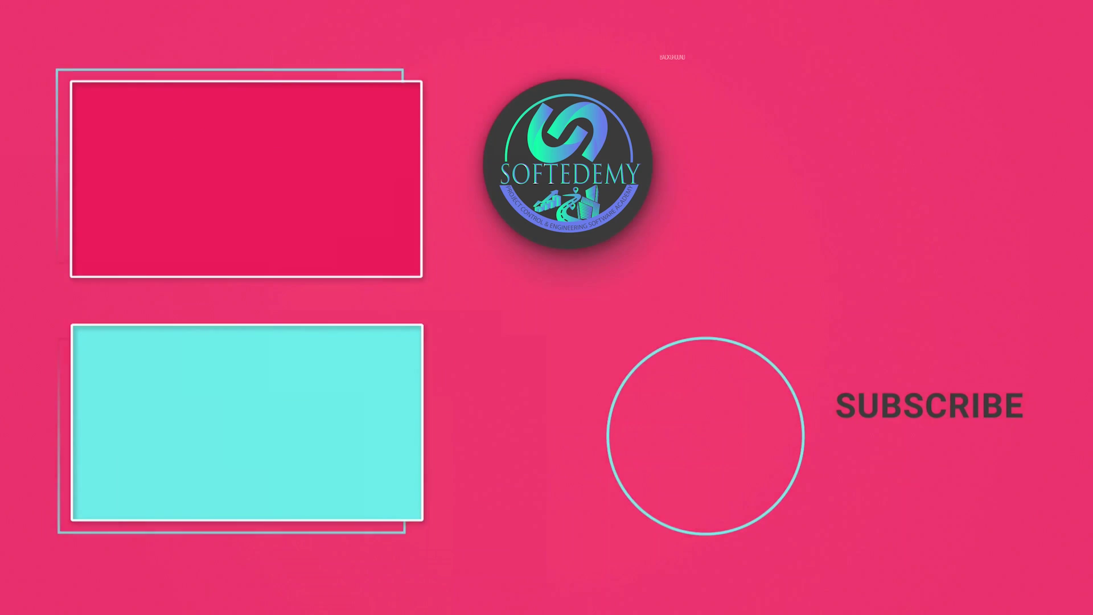